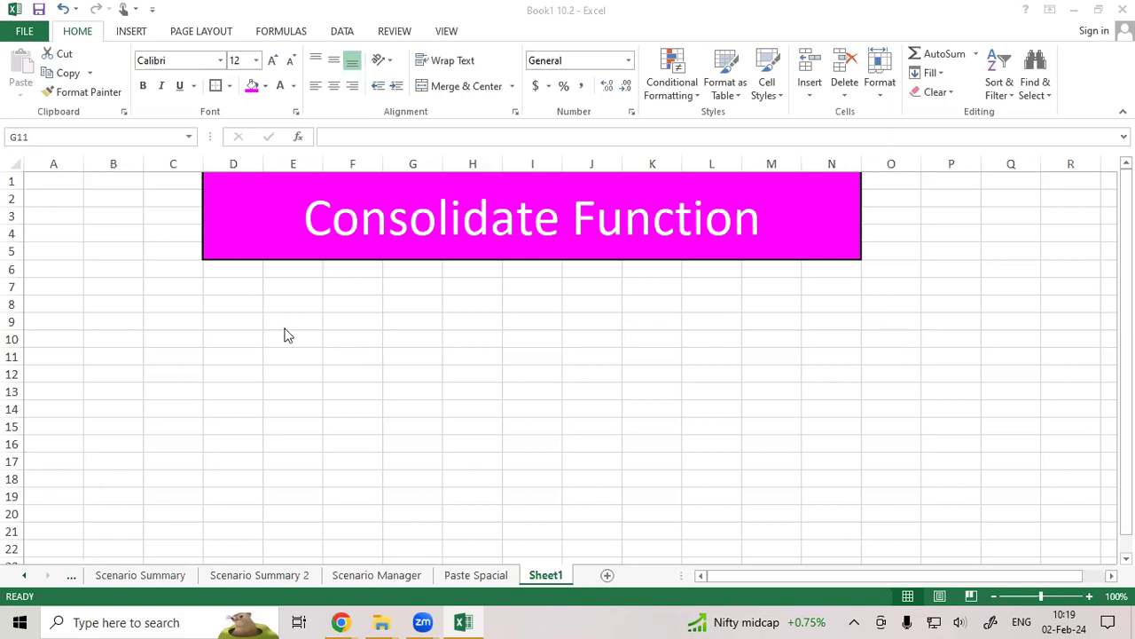
Step: Copy the Consolidate Function title banner from Sheet1 into cell D1 of a new worksheet
click(239, 269)
click(241, 280)
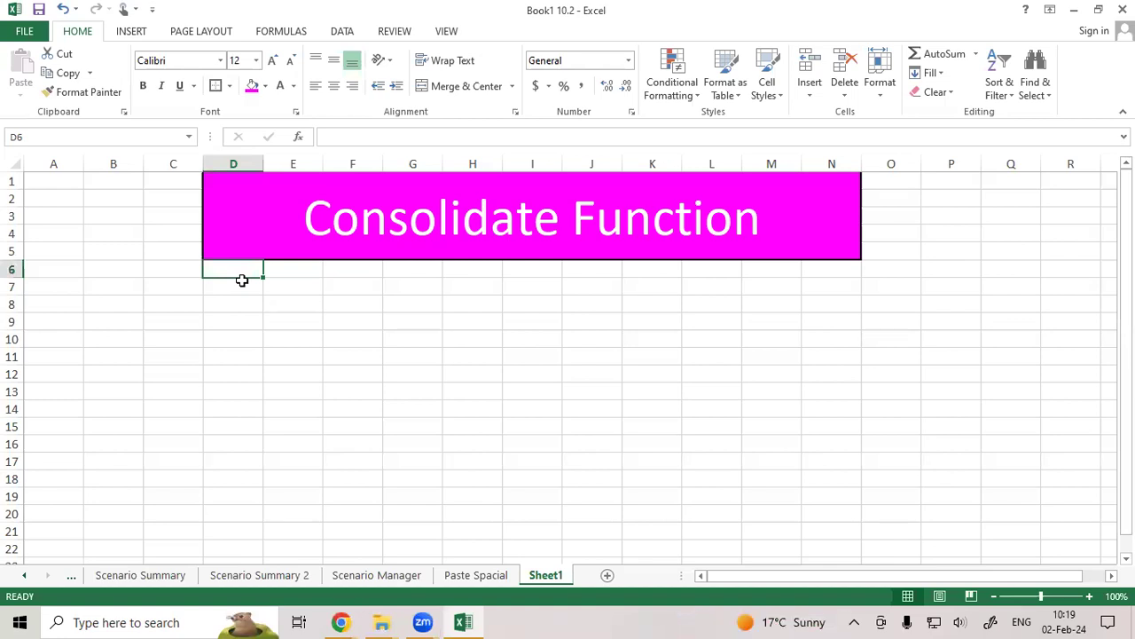
click(267, 249)
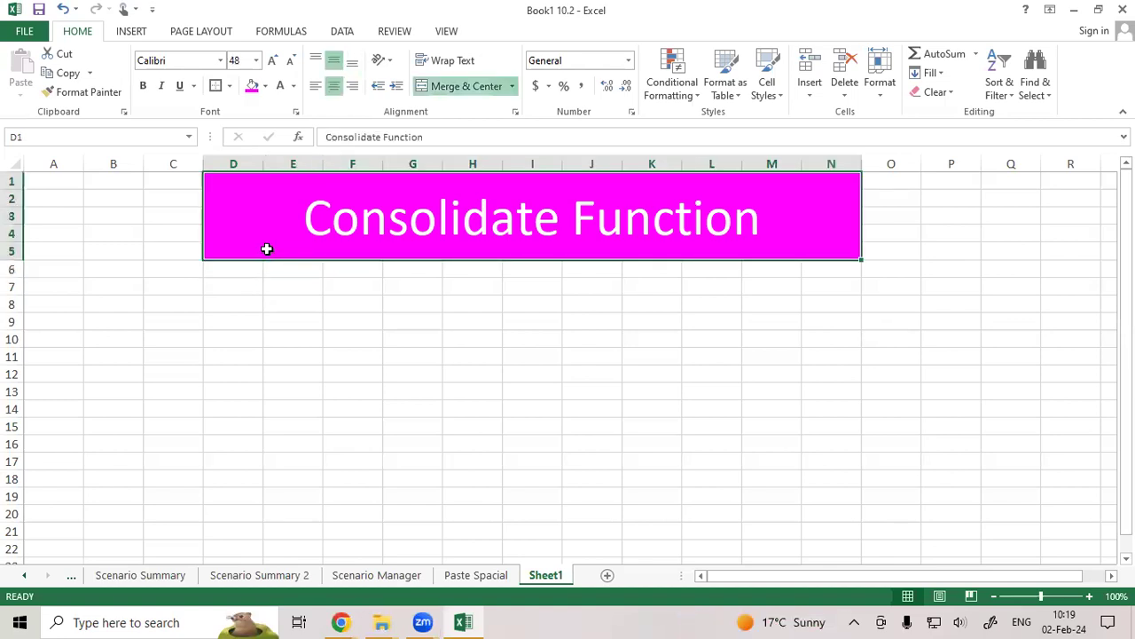
key(ctrl+c)
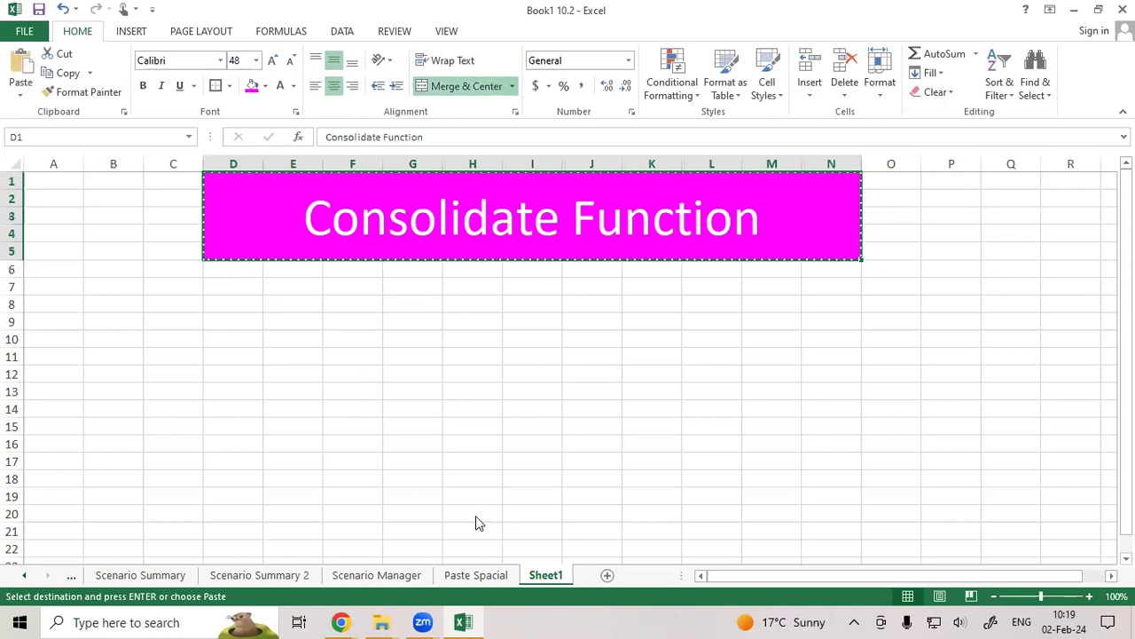
click(609, 574)
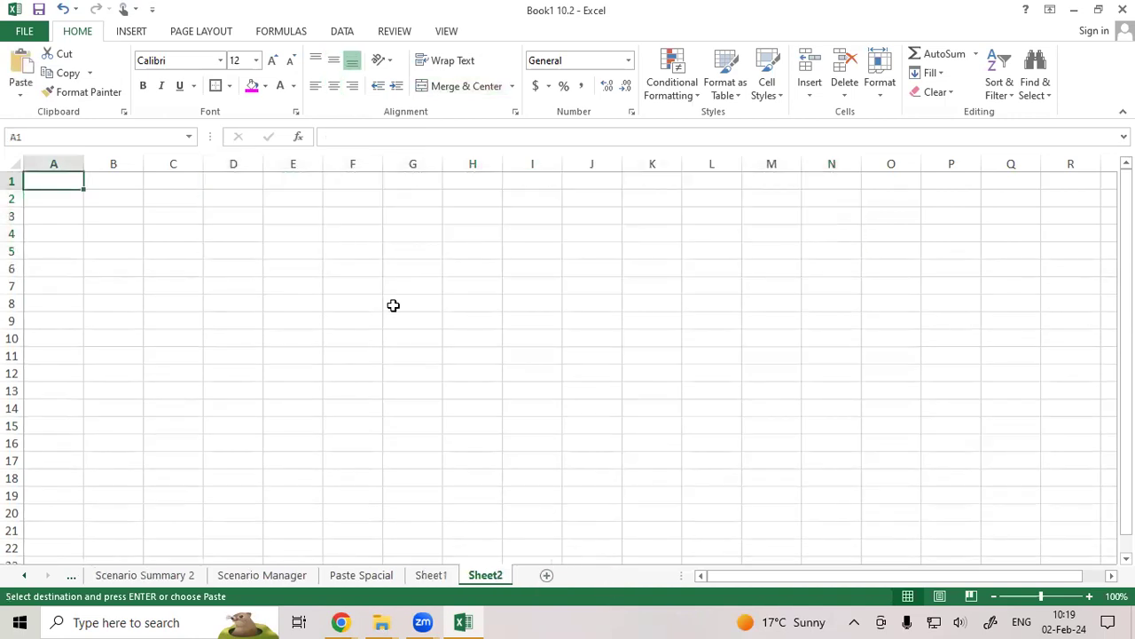
click(218, 180)
key(ctrl+v)
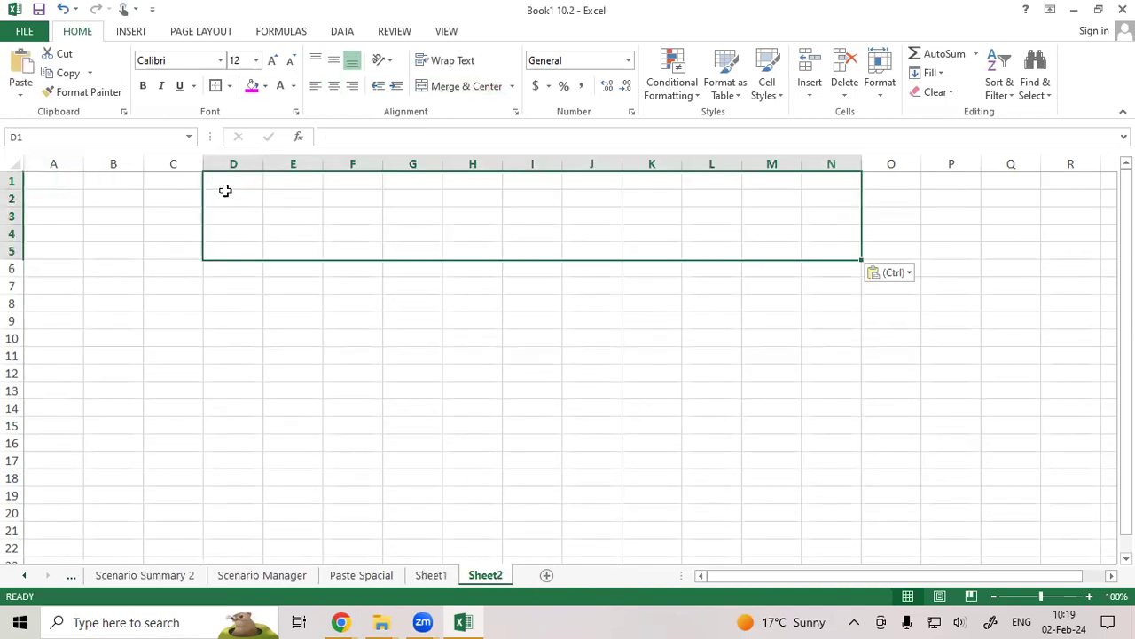
click(309, 292)
click(432, 579)
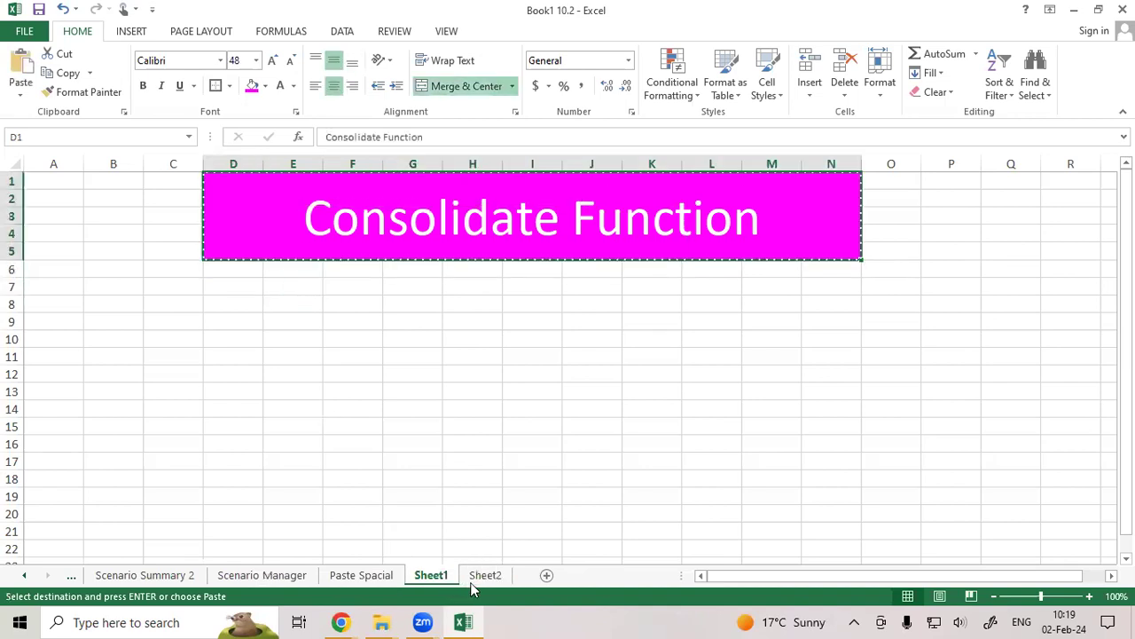
click(478, 579)
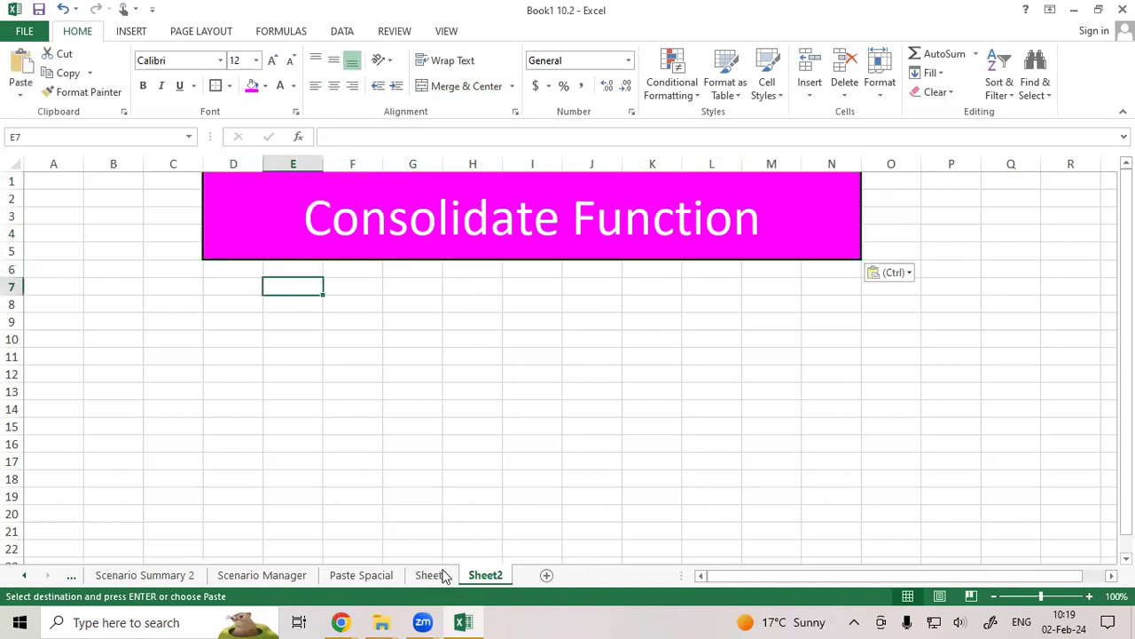
Step: On Sheet1, enter the headers Name, Jan and Feb in cells D7 to F7
click(435, 575)
key(Escape)
click(260, 293)
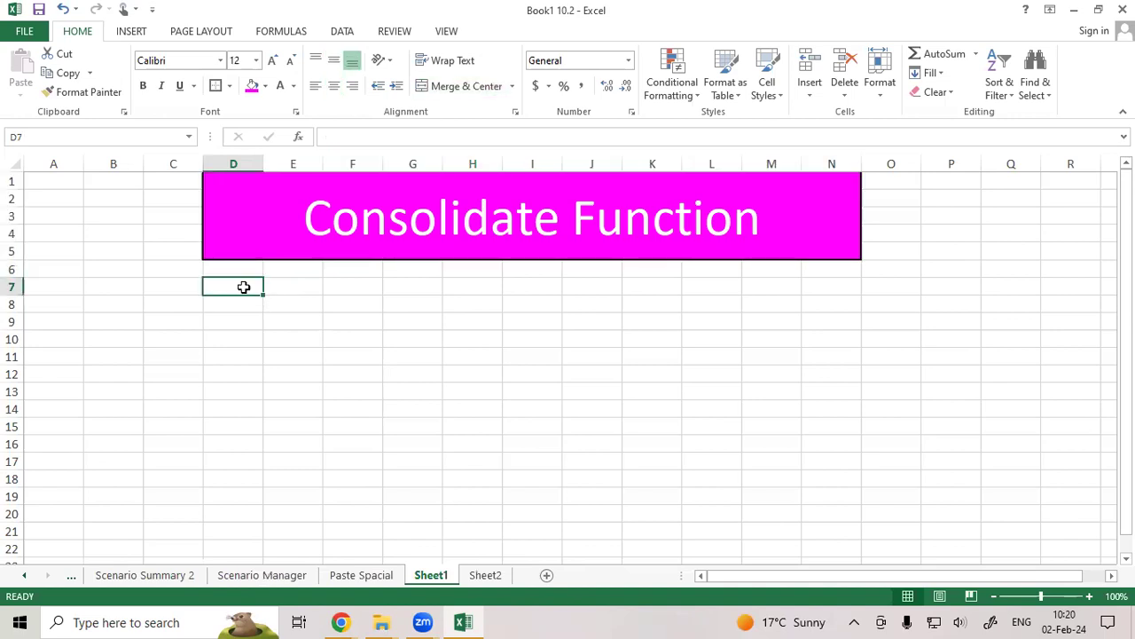
drag(255, 291, 798, 339)
click(362, 320)
click(234, 284)
text(Name)
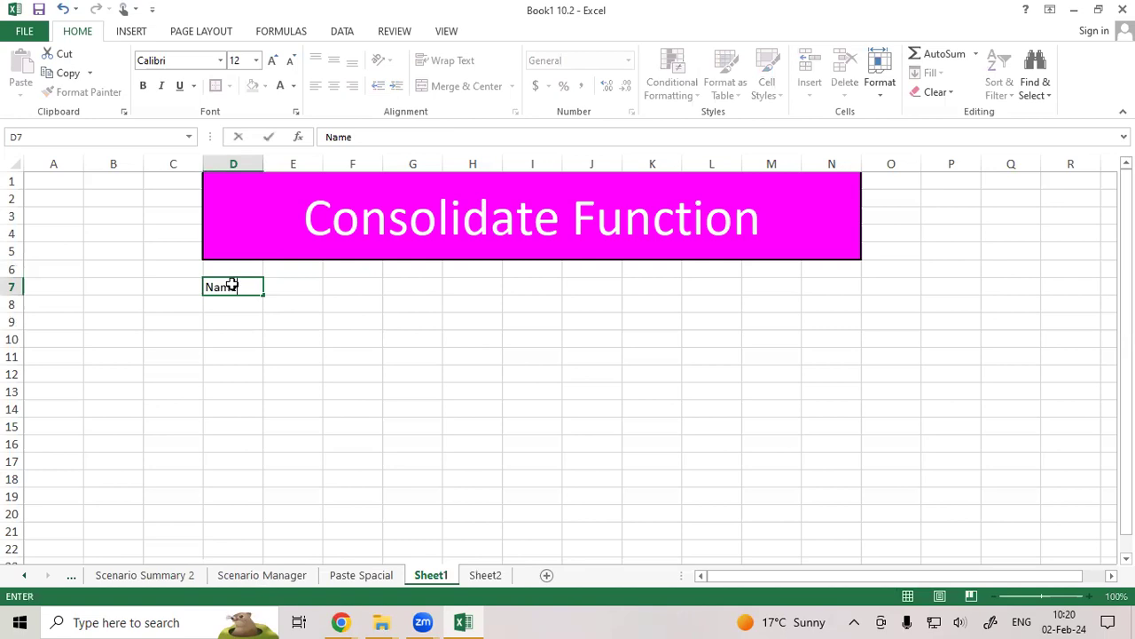
key(Tab)
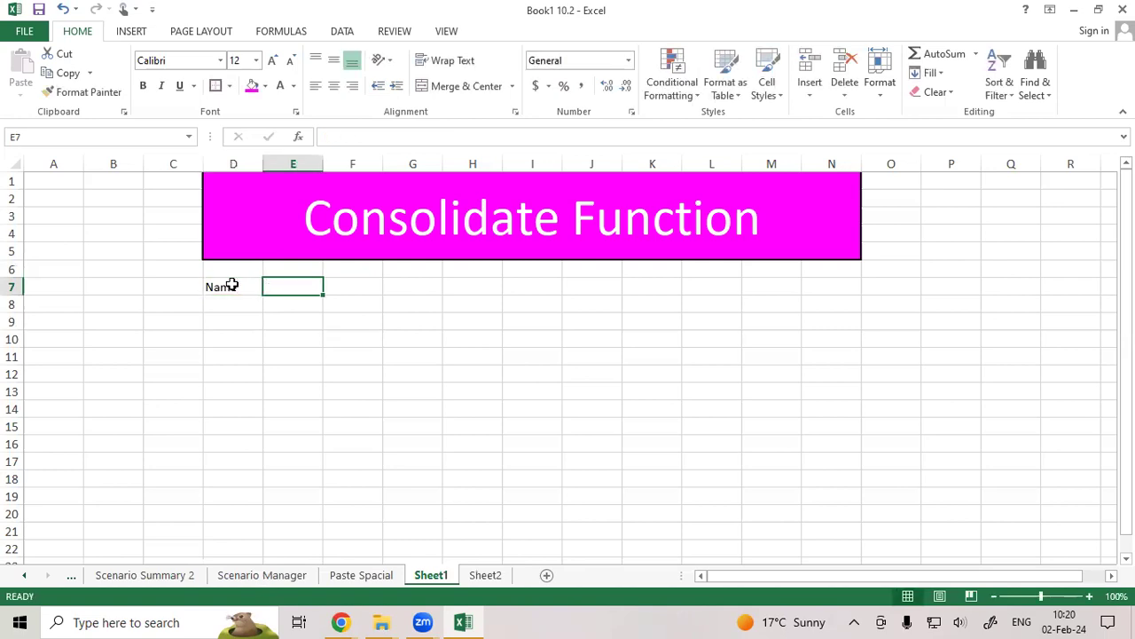
text(Jan)
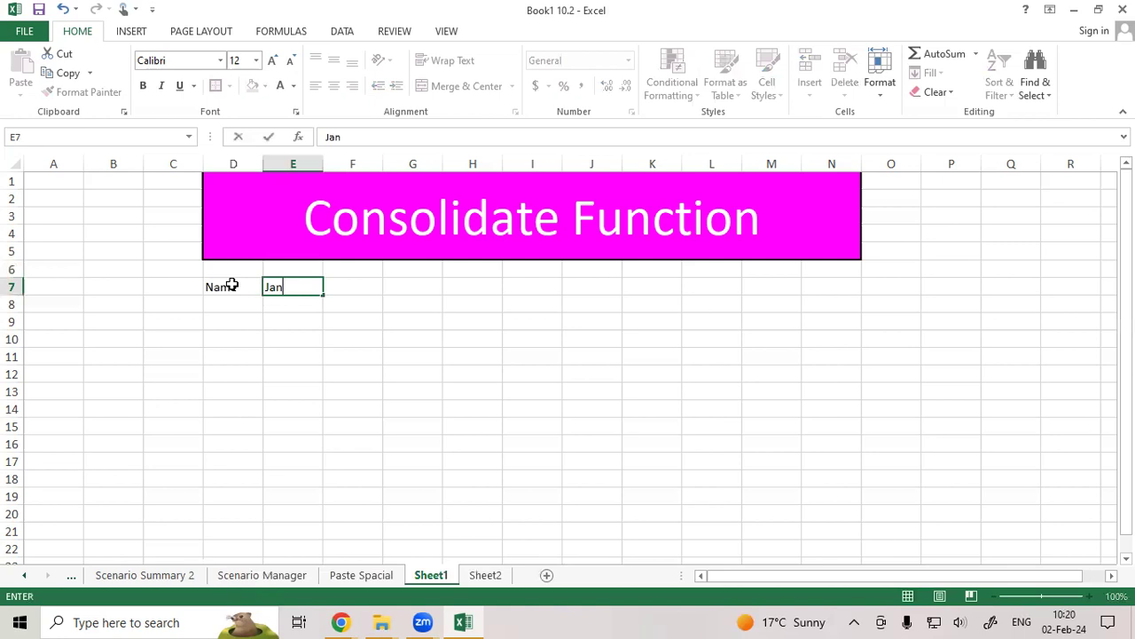
key(Tab)
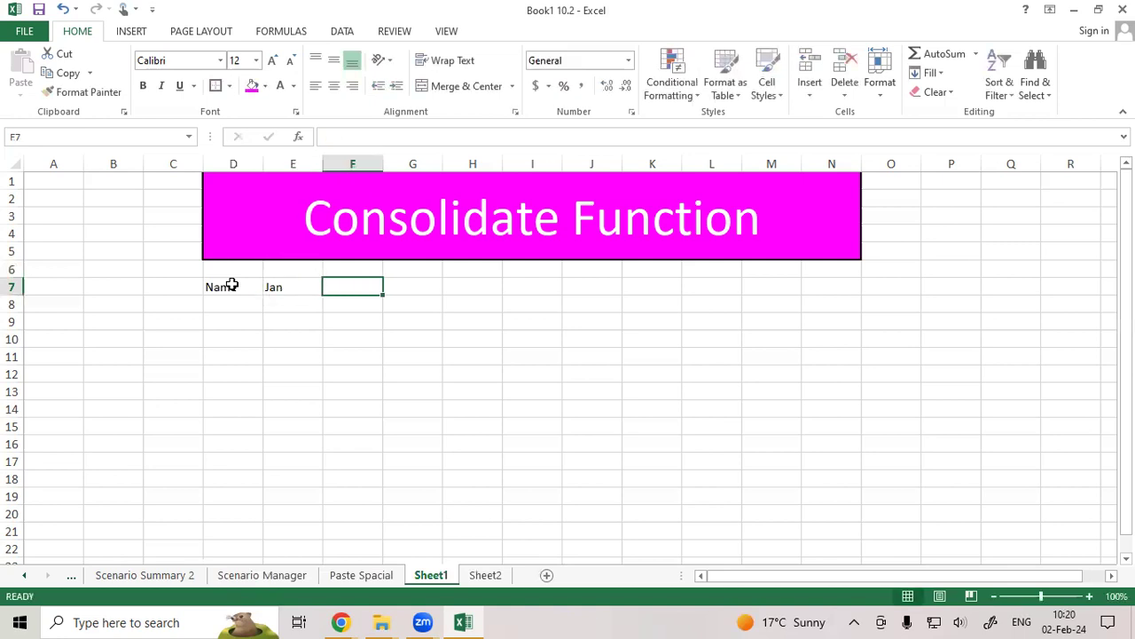
text(Feb)
key(Return)
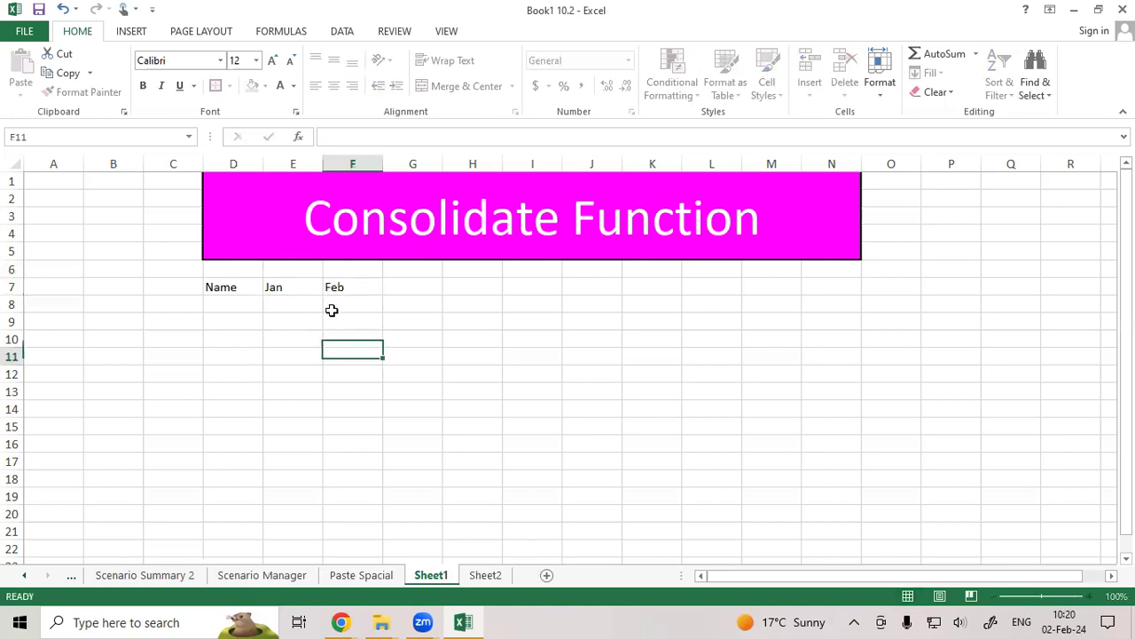
Step: Extend the month headers on Sheet1 through Jun in J7 and add a Total header in K7
drag(293, 287, 342, 286)
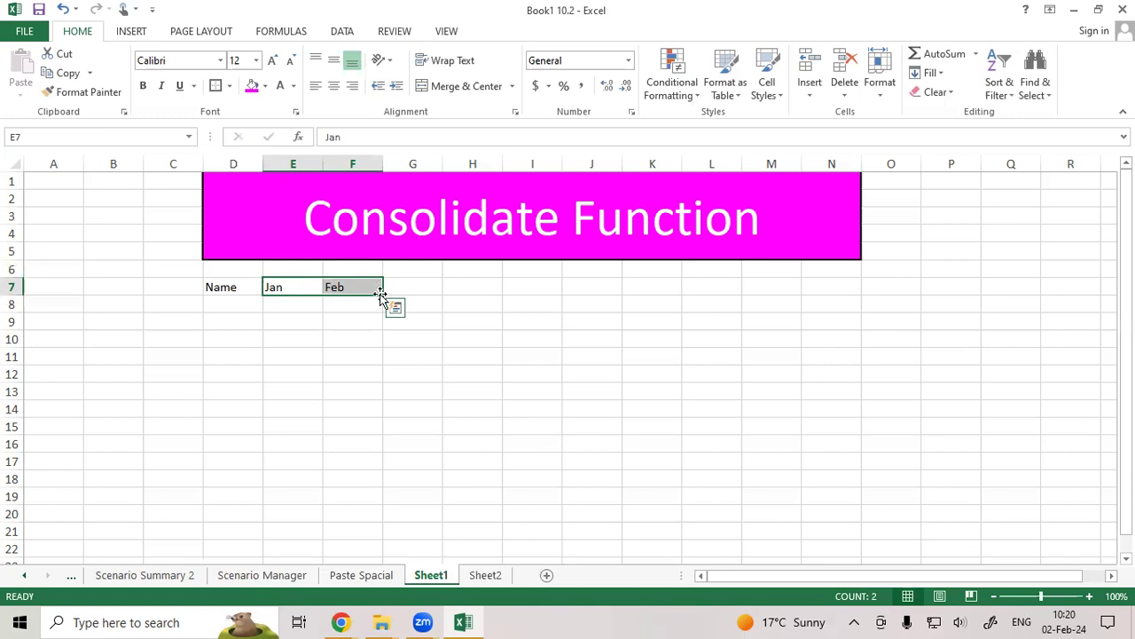
drag(382, 296, 606, 309)
click(529, 330)
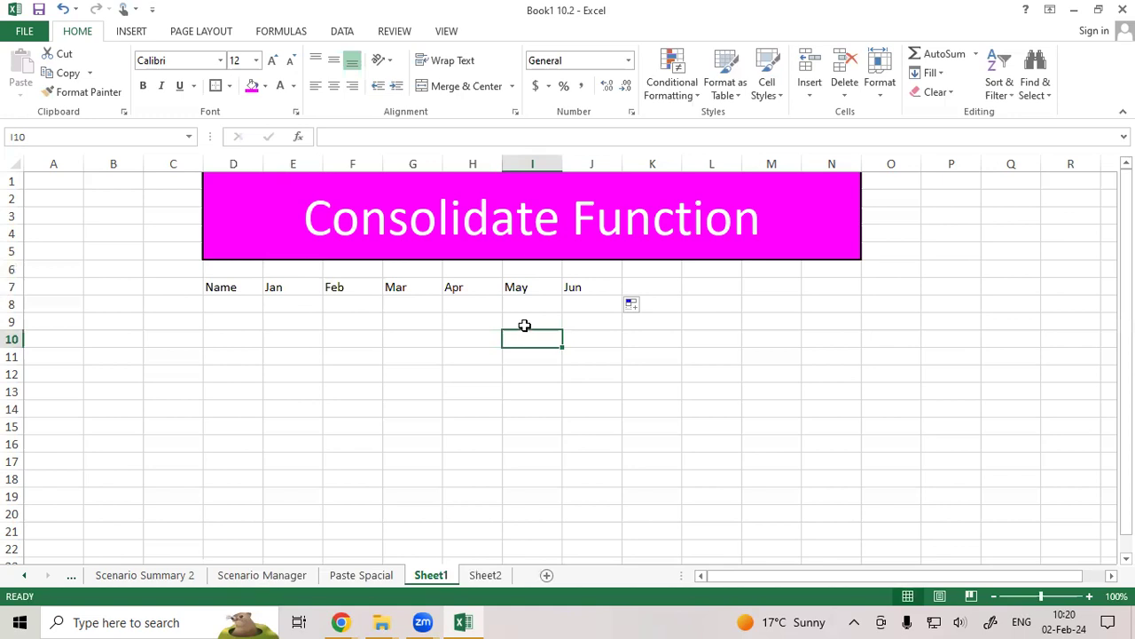
click(647, 280)
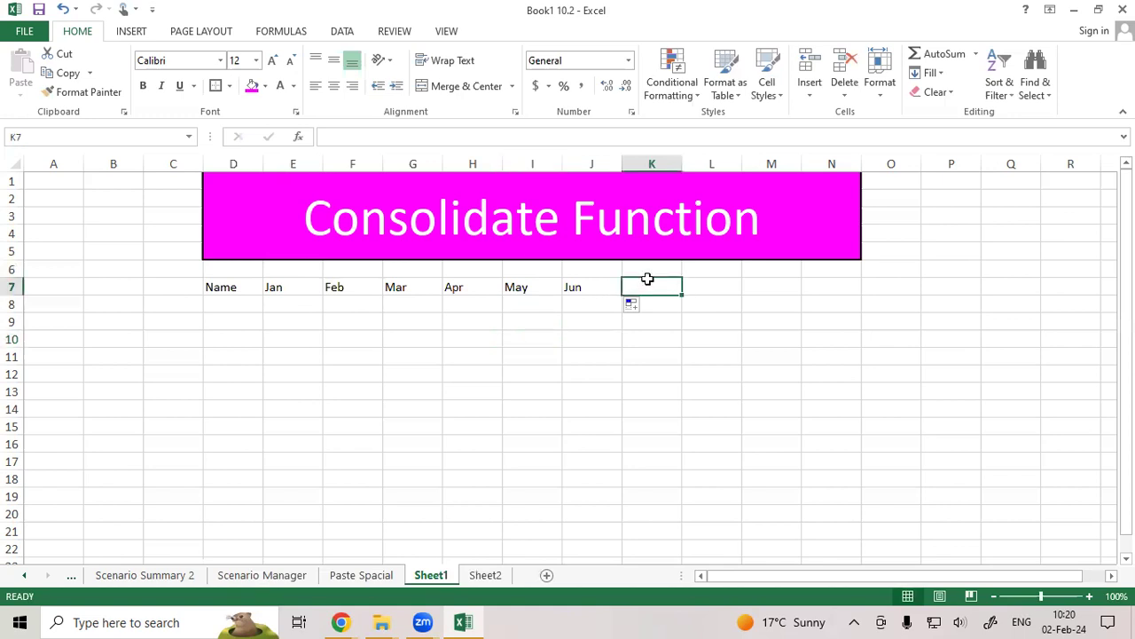
text(T)
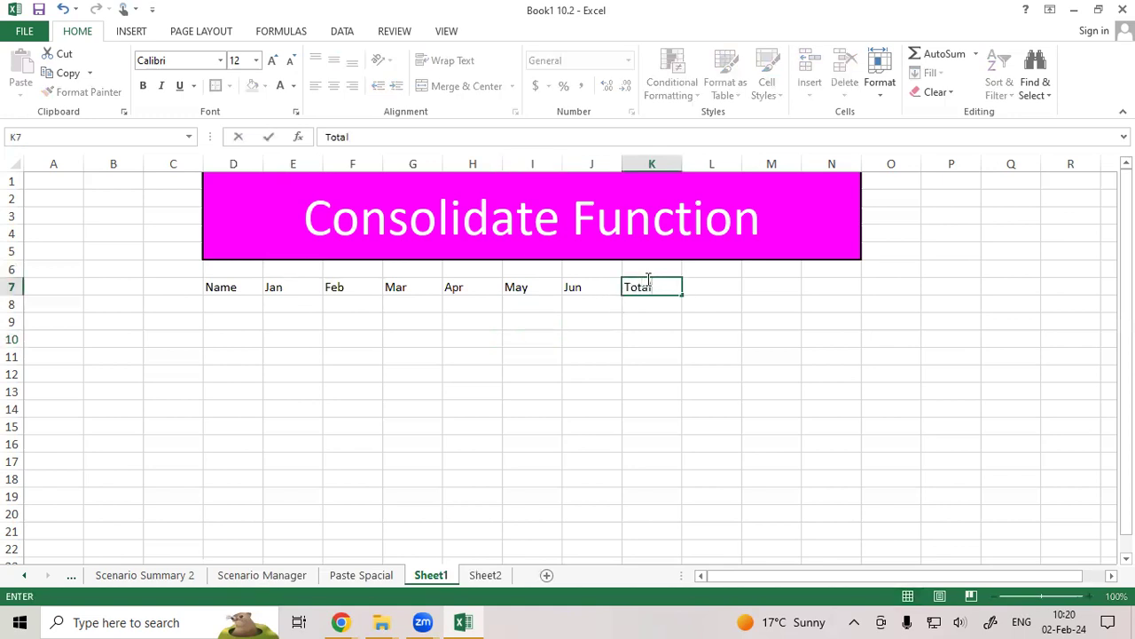
text(otal)
key(Return)
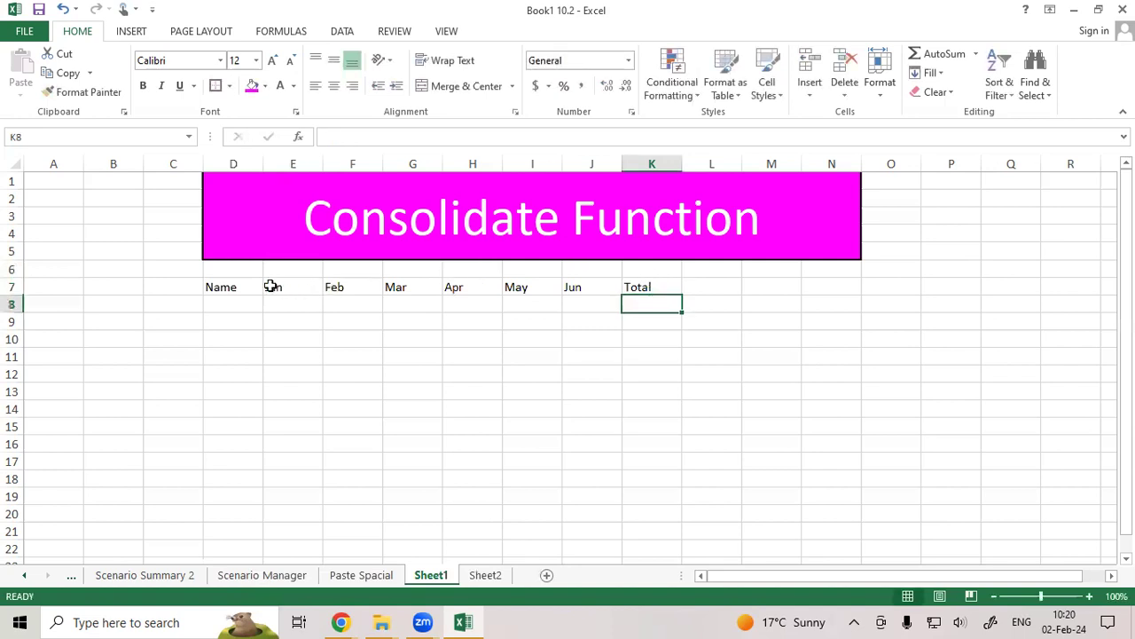
Step: Make the Sheet1 header row D7:K7 bold and set its font size to 18
drag(221, 286, 642, 287)
click(143, 85)
click(272, 60)
click(271, 60)
click(272, 60)
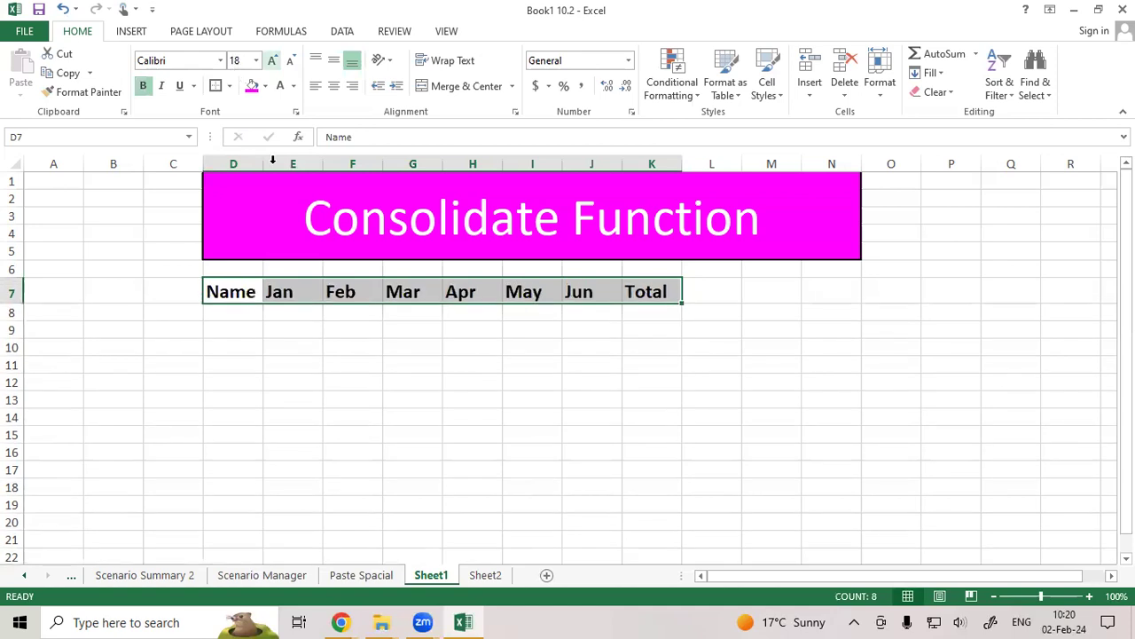
click(320, 421)
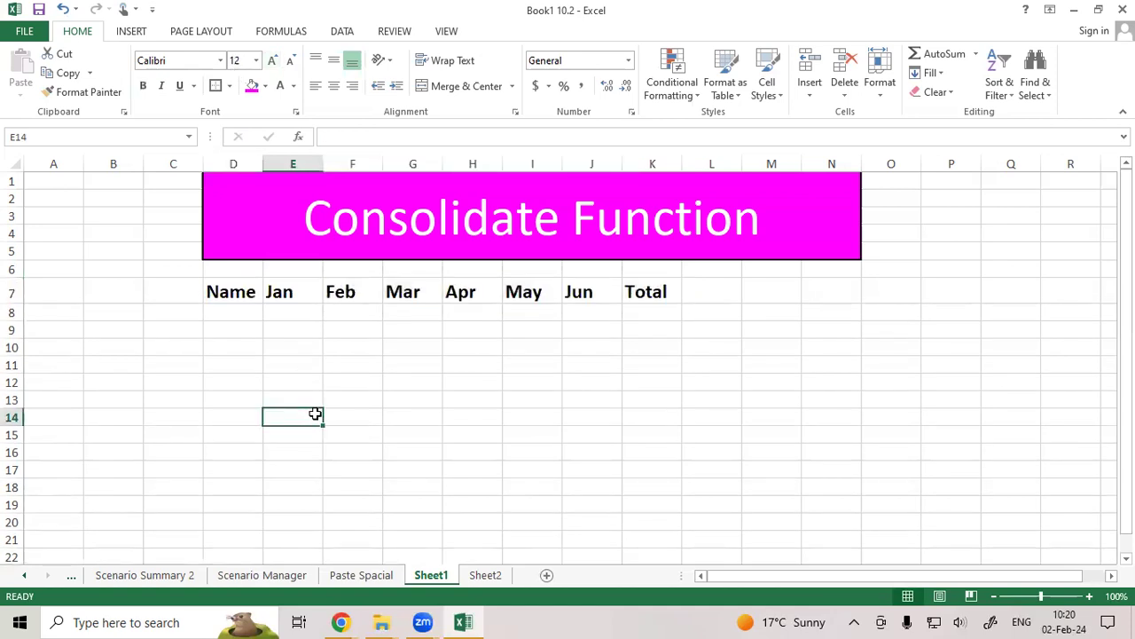
drag(298, 293, 641, 296)
click(372, 364)
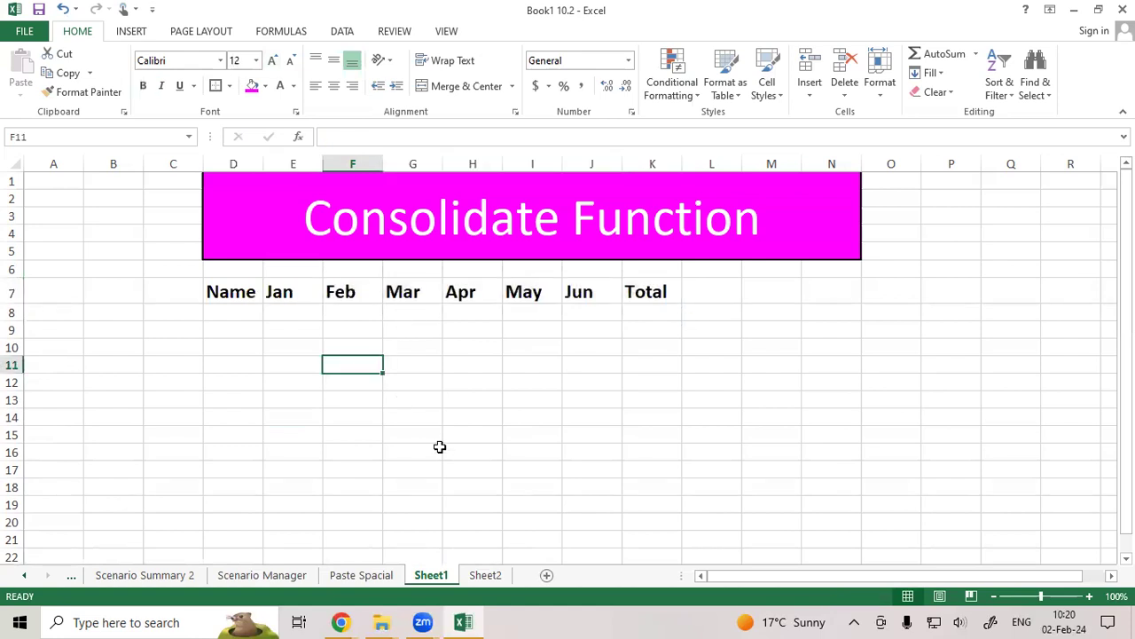
Step: On Sheet2, enter the headers Name, Jul and Aug in cells D7 to F7
click(485, 575)
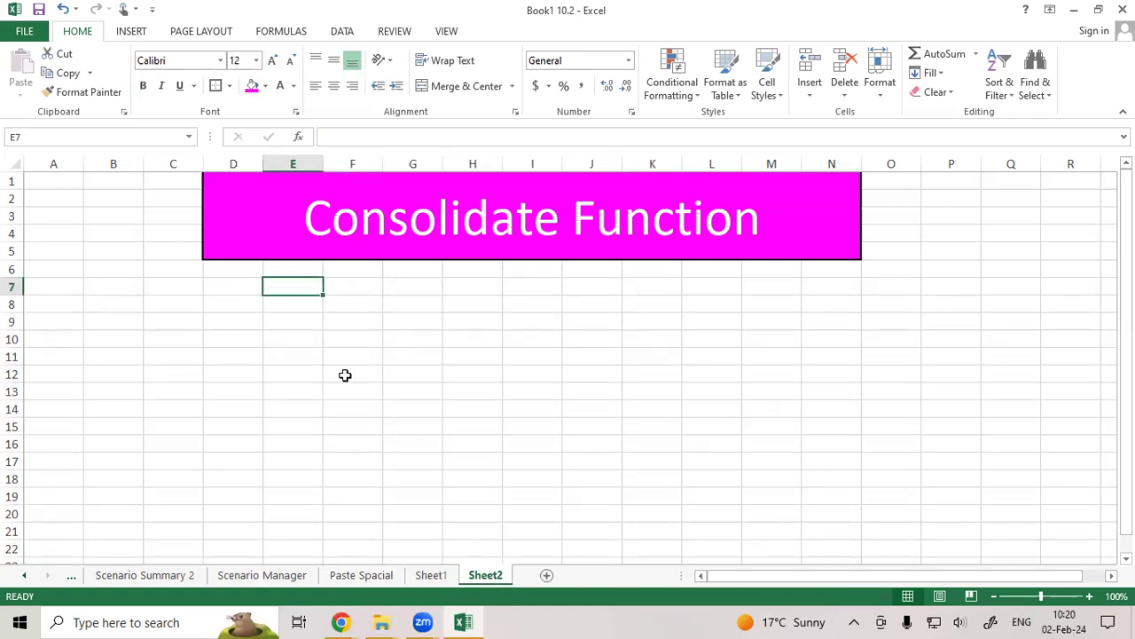
click(245, 287)
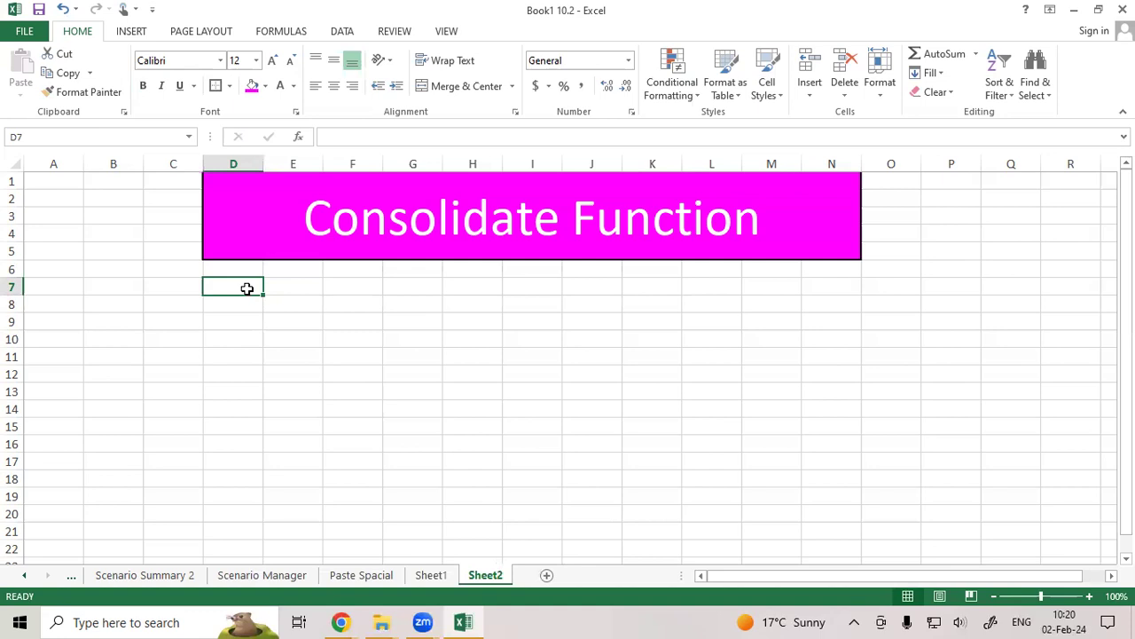
text(Name)
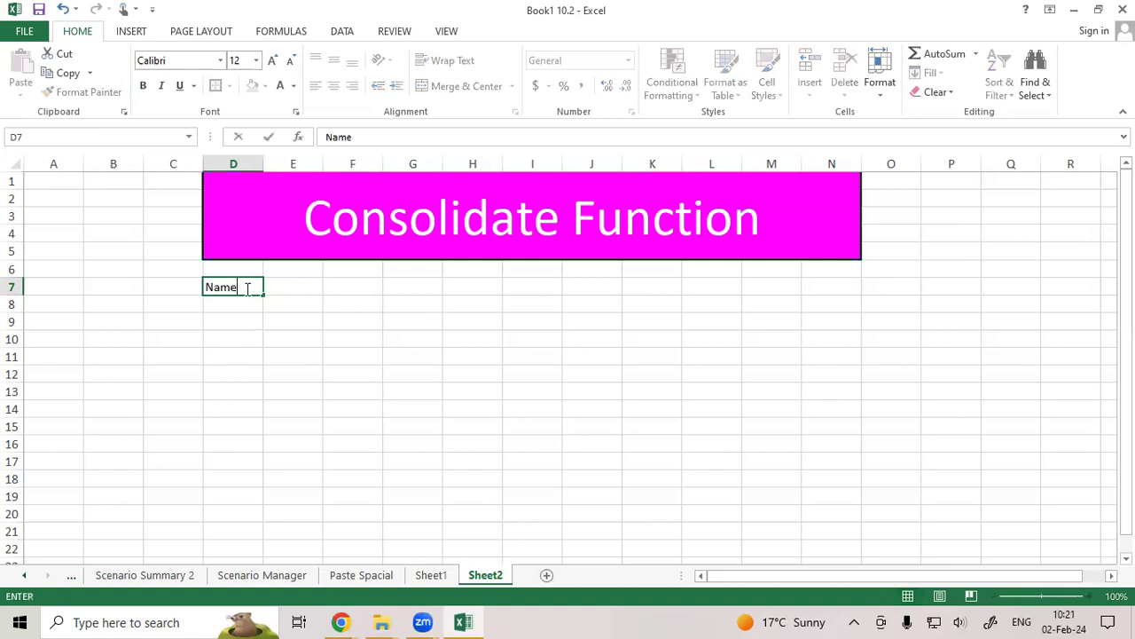
key(Tab)
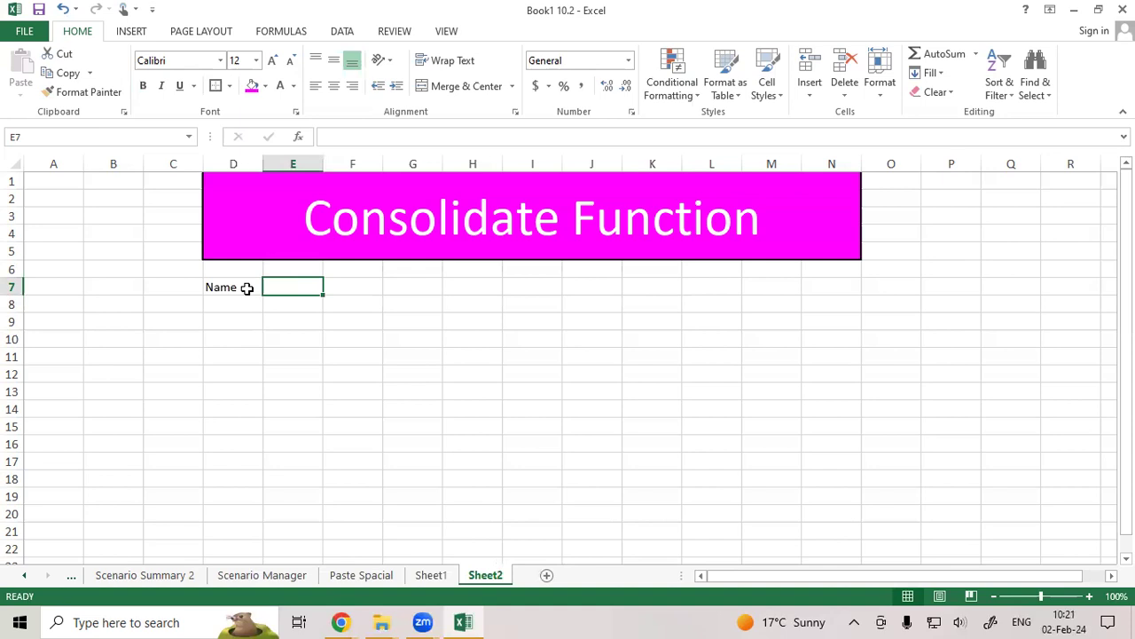
text(Jul)
key(Tab)
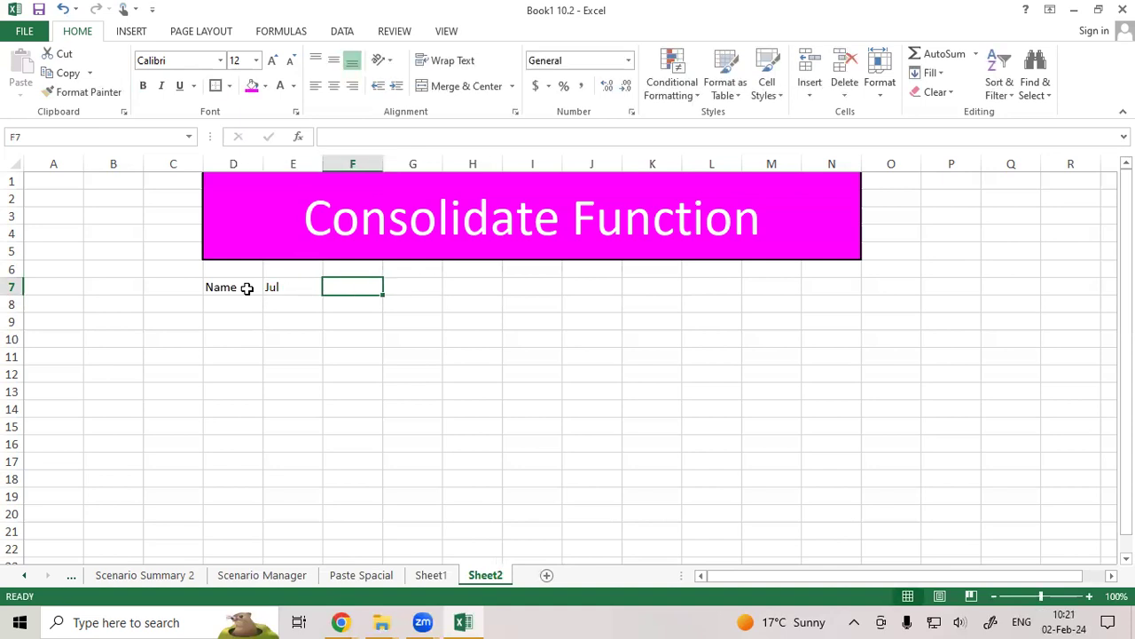
text(Aug)
key(Tab)
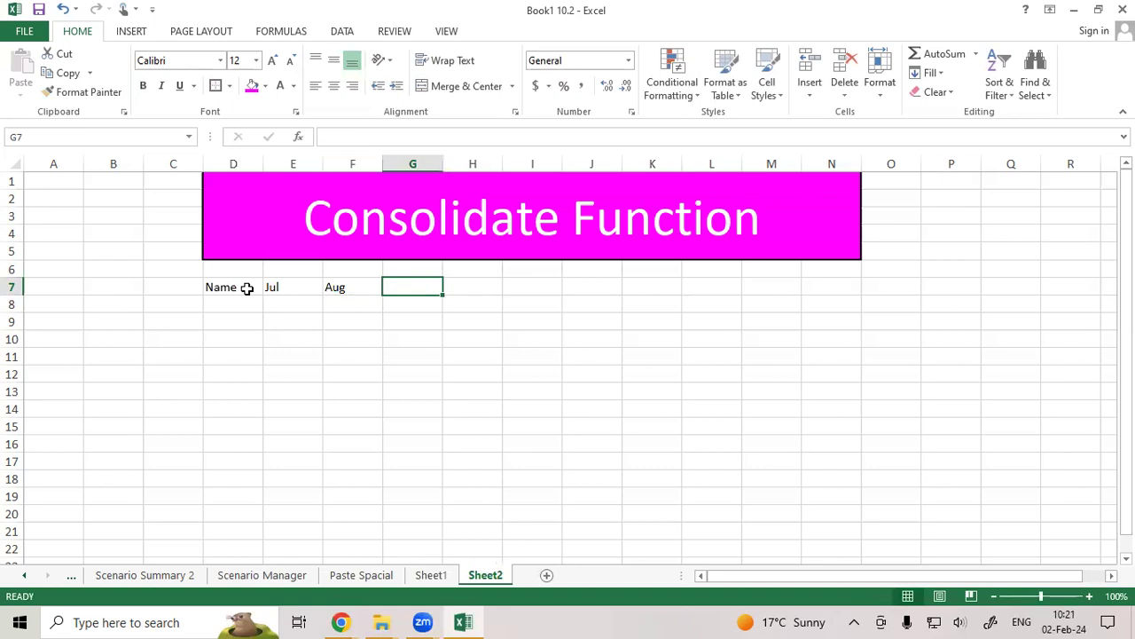
Step: Extend the month headers on Sheet2 through Dec in J7 and add a Total header in K7
drag(274, 286, 362, 291)
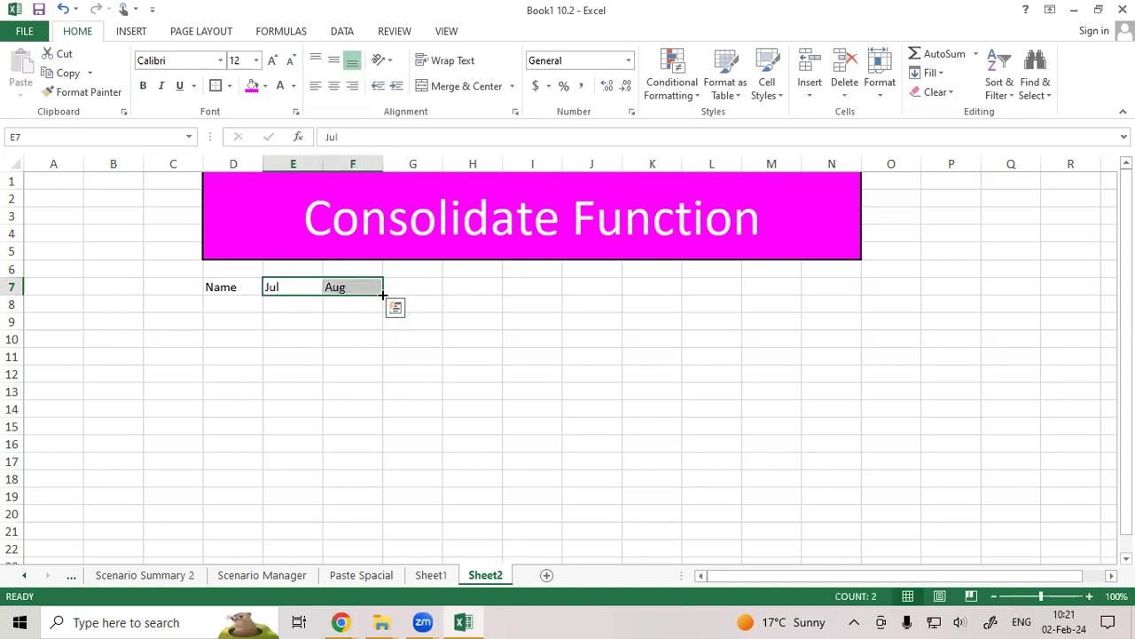
drag(555, 309, 612, 316)
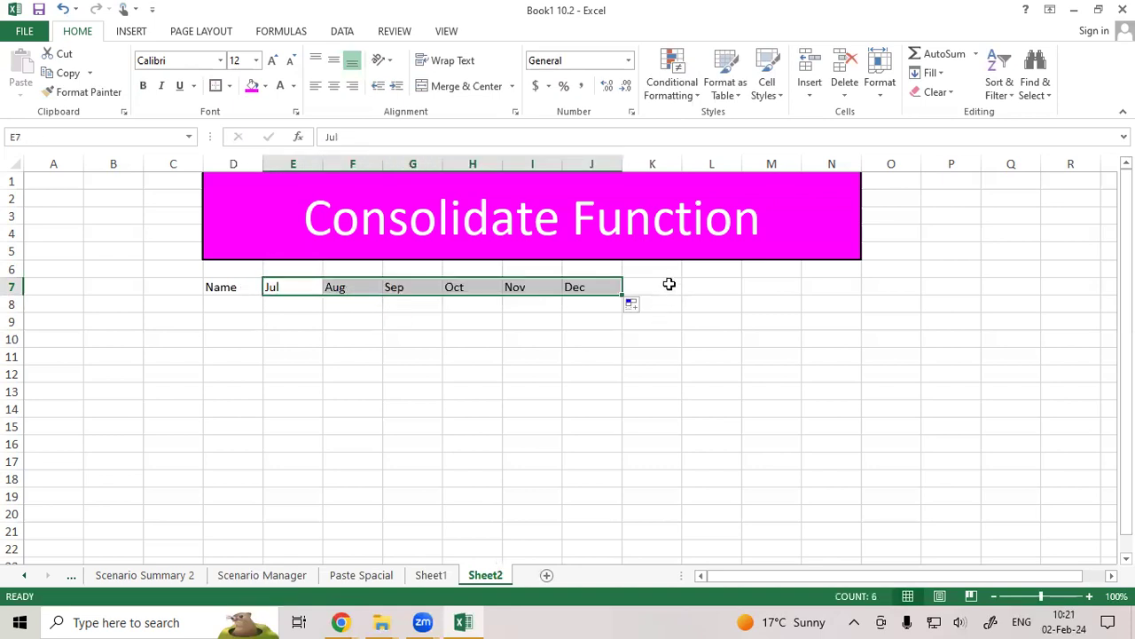
click(669, 284)
text(Total)
key(Return)
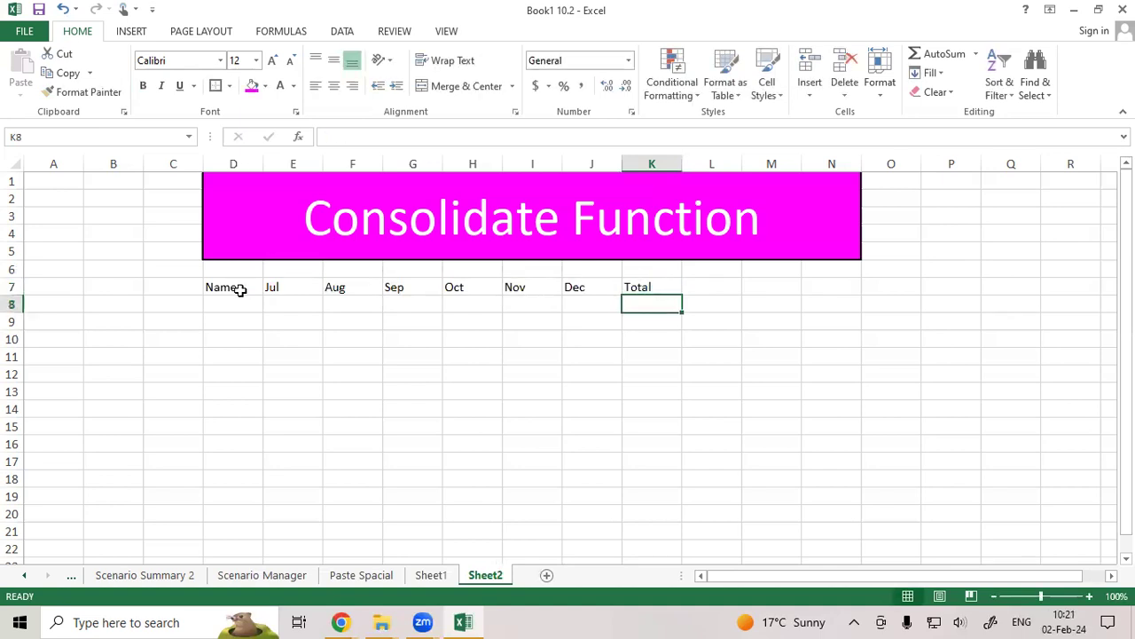
Step: Make the Sheet2 header row D7:K7 bold and set its font size to 16
drag(257, 285, 652, 287)
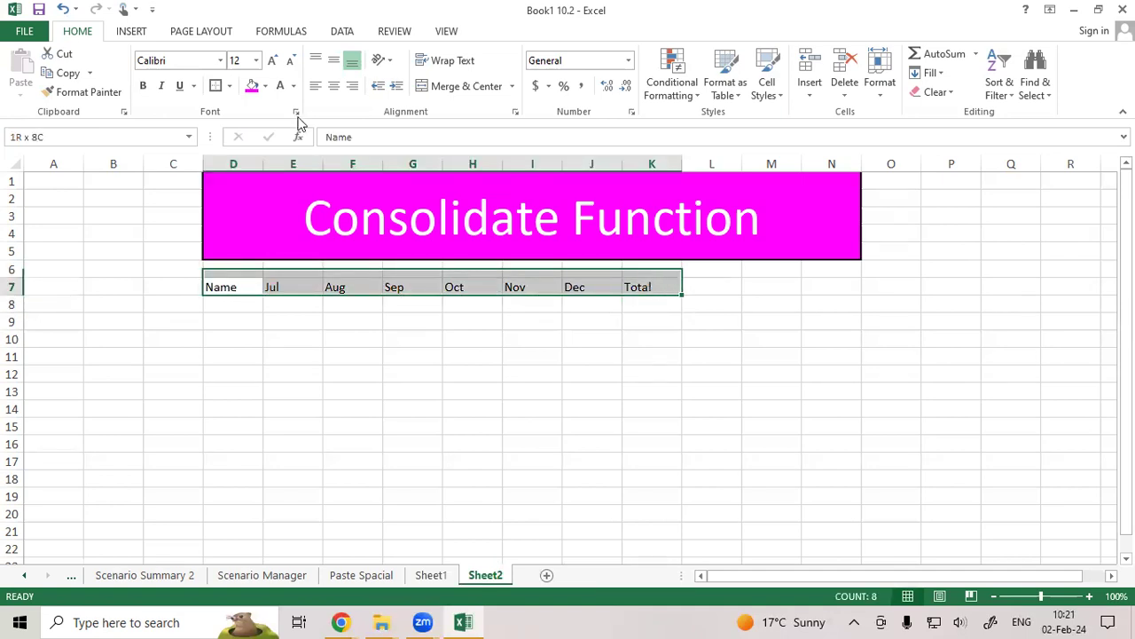
click(142, 86)
click(272, 61)
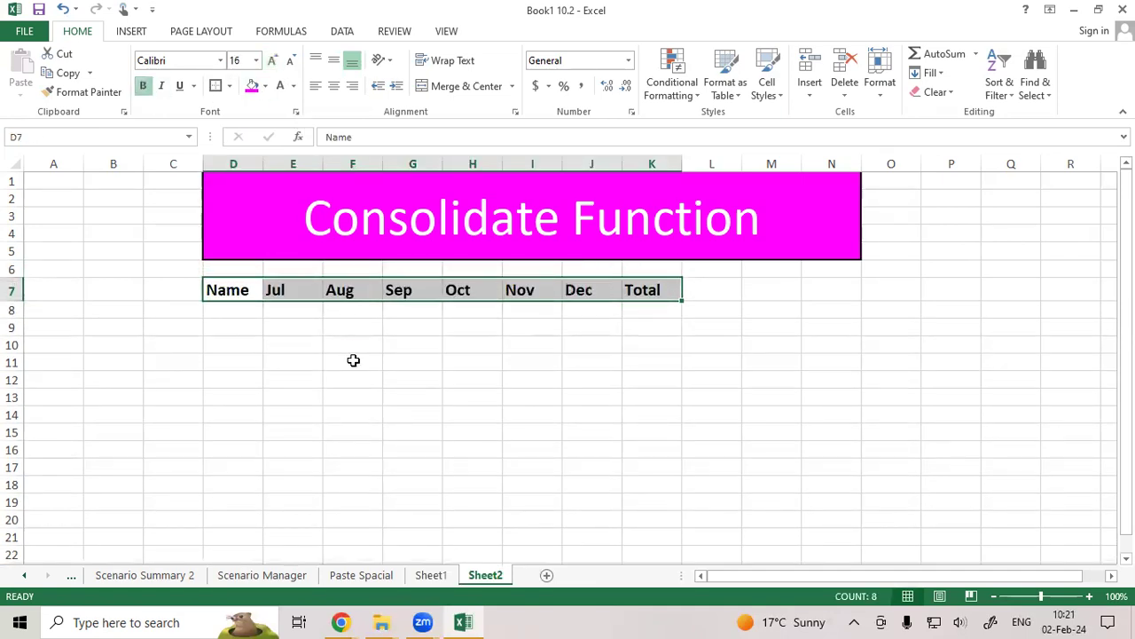
click(353, 361)
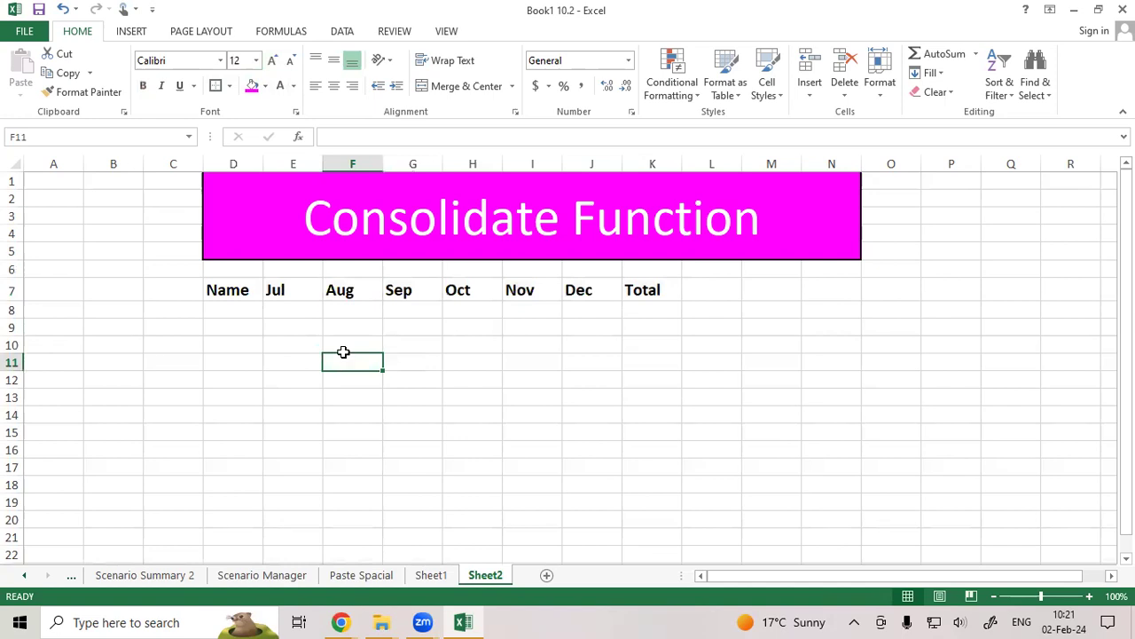
Step: Copy the twelve employee names in F8:F19 of the Advance Filter & Short Filter sheet
click(431, 575)
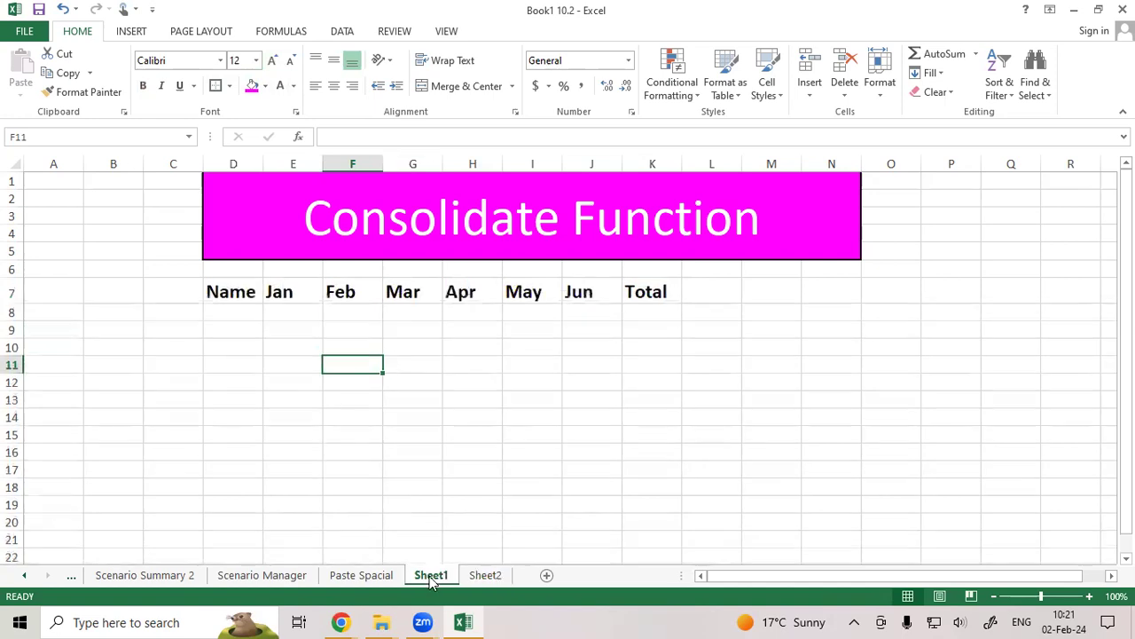
click(235, 297)
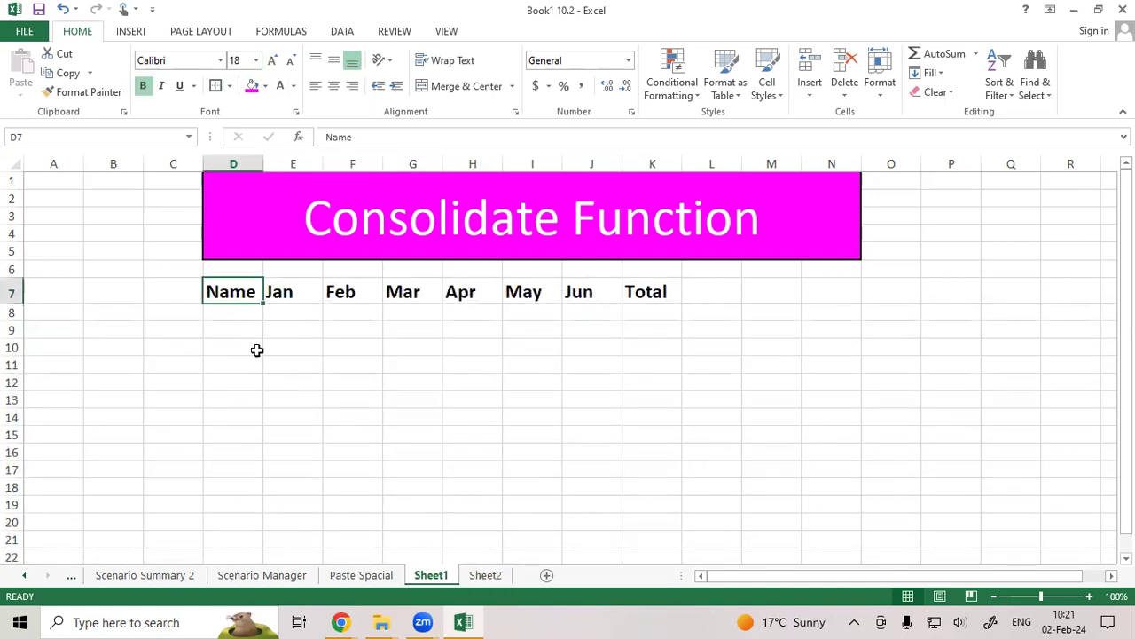
click(254, 575)
click(182, 576)
click(71, 577)
click(71, 578)
click(71, 578)
click(71, 578)
click(71, 578)
click(71, 578)
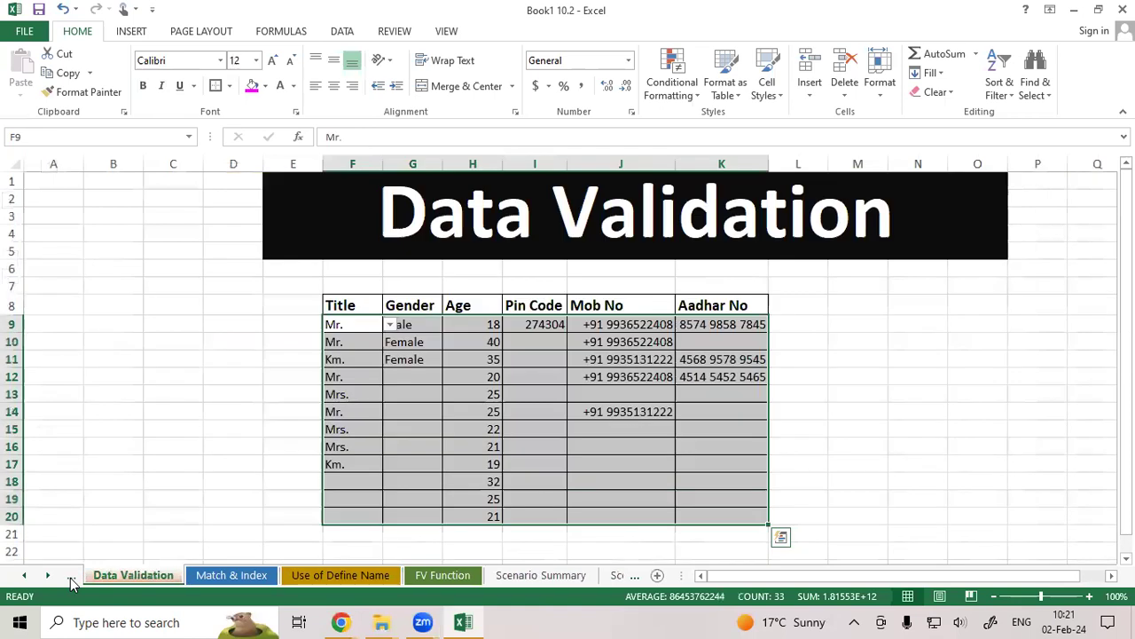
click(71, 579)
drag(326, 327, 330, 499)
drag(329, 310, 337, 497)
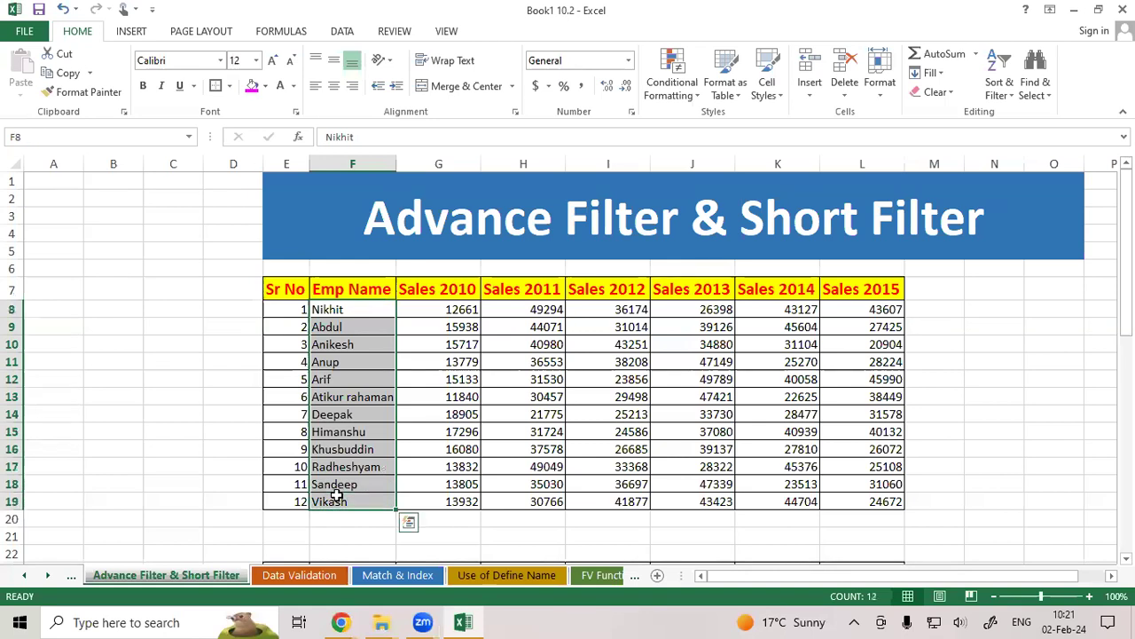
key(ctrl+c)
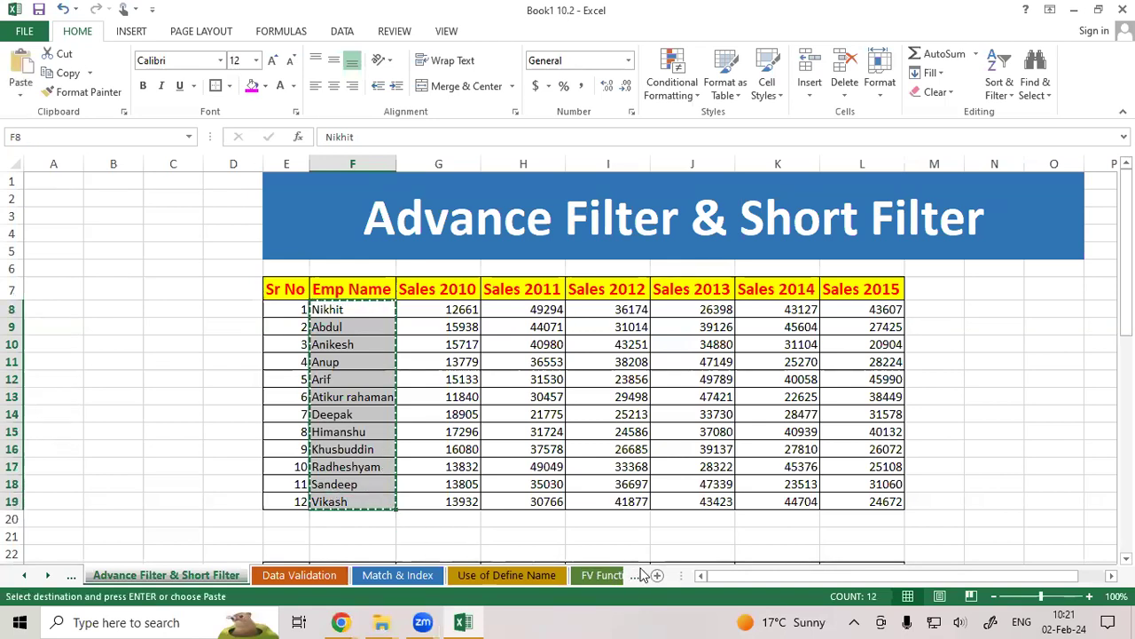
Step: Paste the copied names into Sheet1 starting at D8 and autofit column D to them
key(ctrl+Page_Down)
key(ctrl+Page_Down)
key(ctrl+Page_Down)
key(ctrl+Page_Down)
key(ctrl+Page_Down)
key(ctrl+Page_Down)
key(ctrl+Page_Down)
key(ctrl+Page_Down)
key(ctrl+Page_Down)
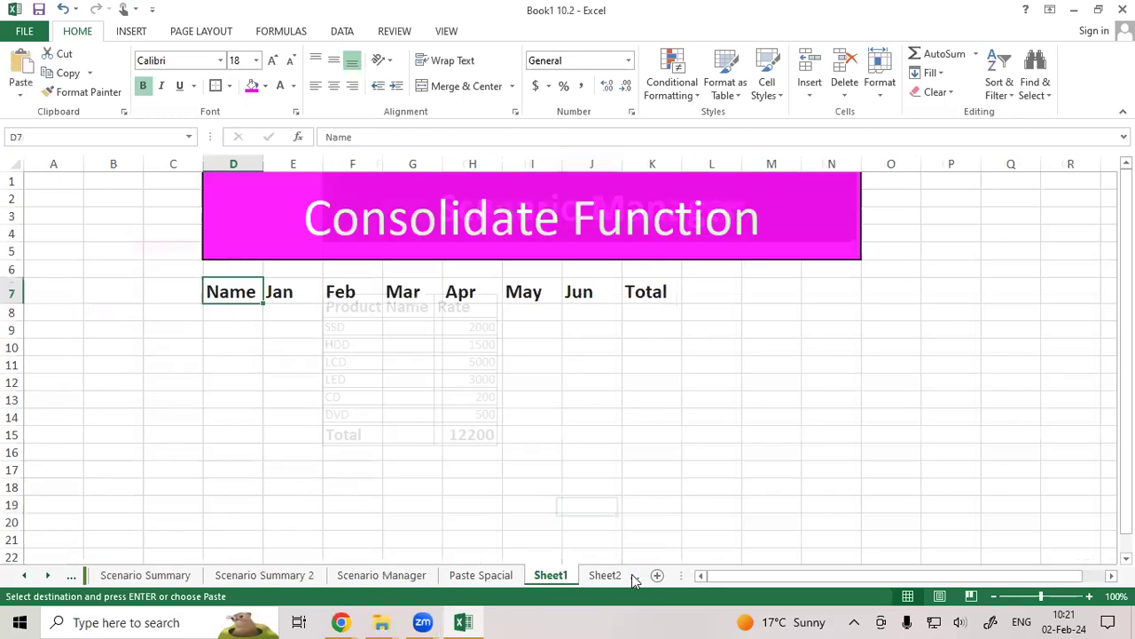
click(233, 312)
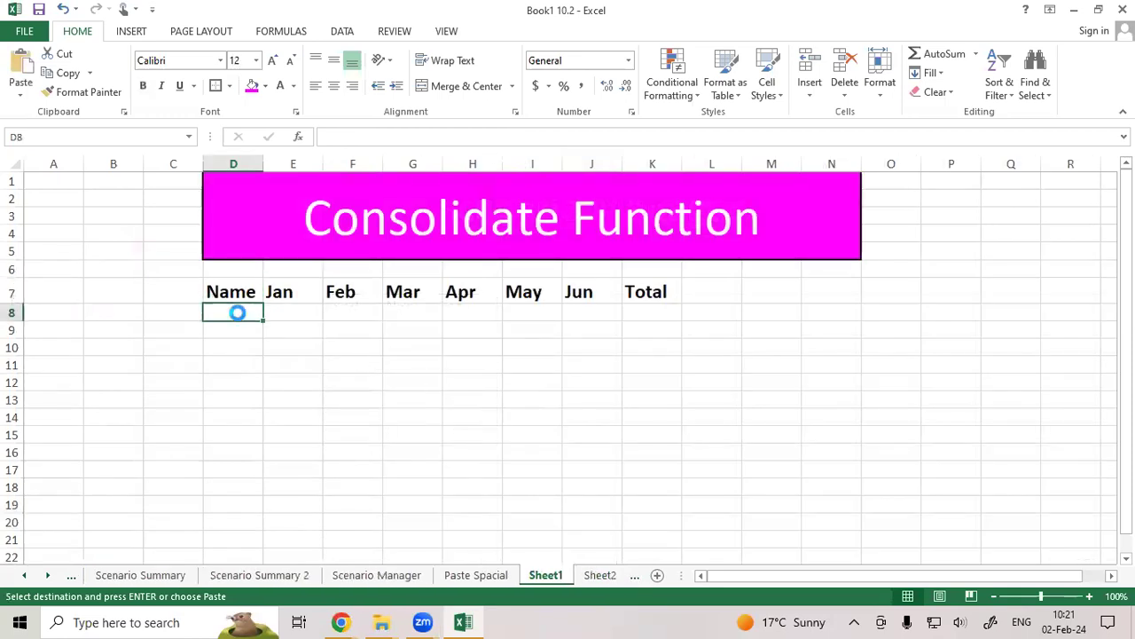
key(ctrl+v)
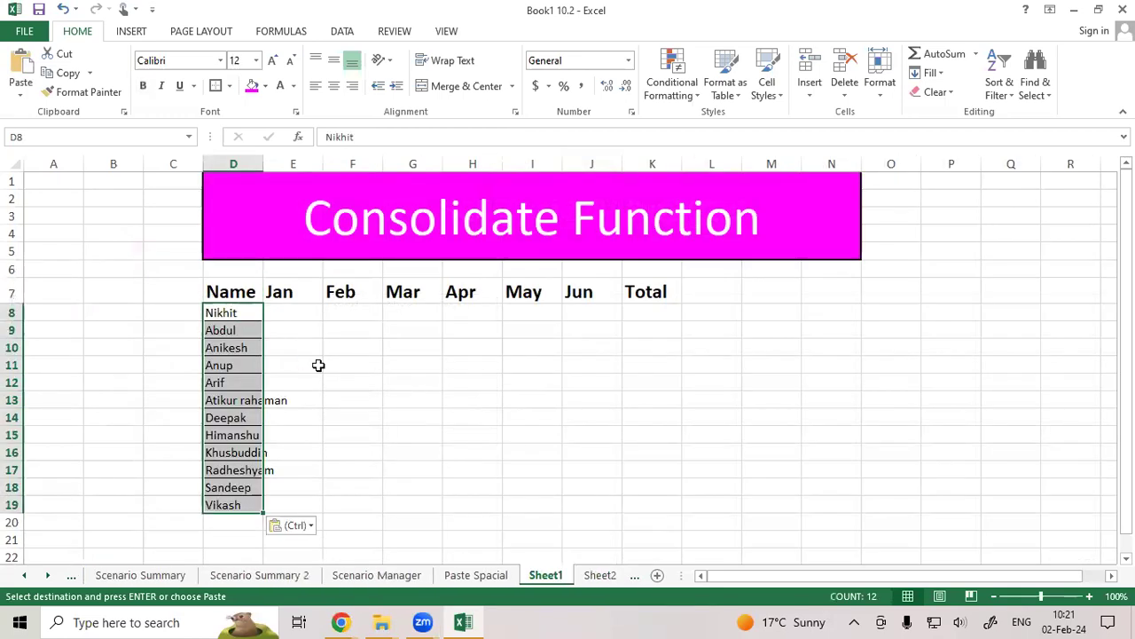
double_click(263, 163)
Step: Copy the Sheet1 names in D8:D19 to Sheet2 starting at D8 and autofit column D there
drag(263, 312, 257, 502)
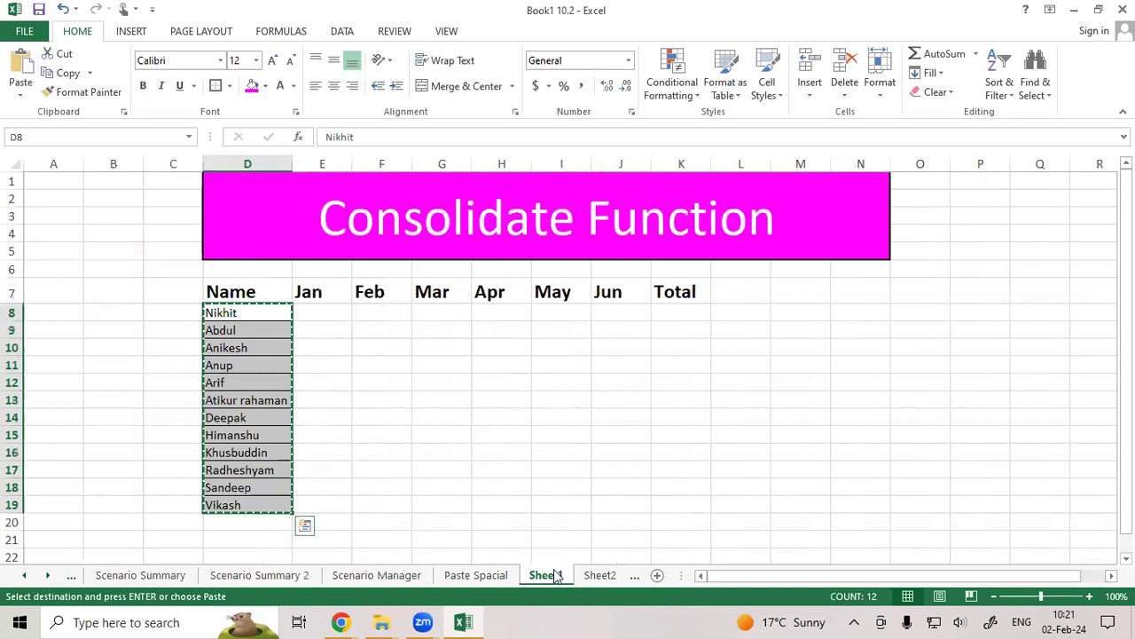
click(601, 574)
click(226, 306)
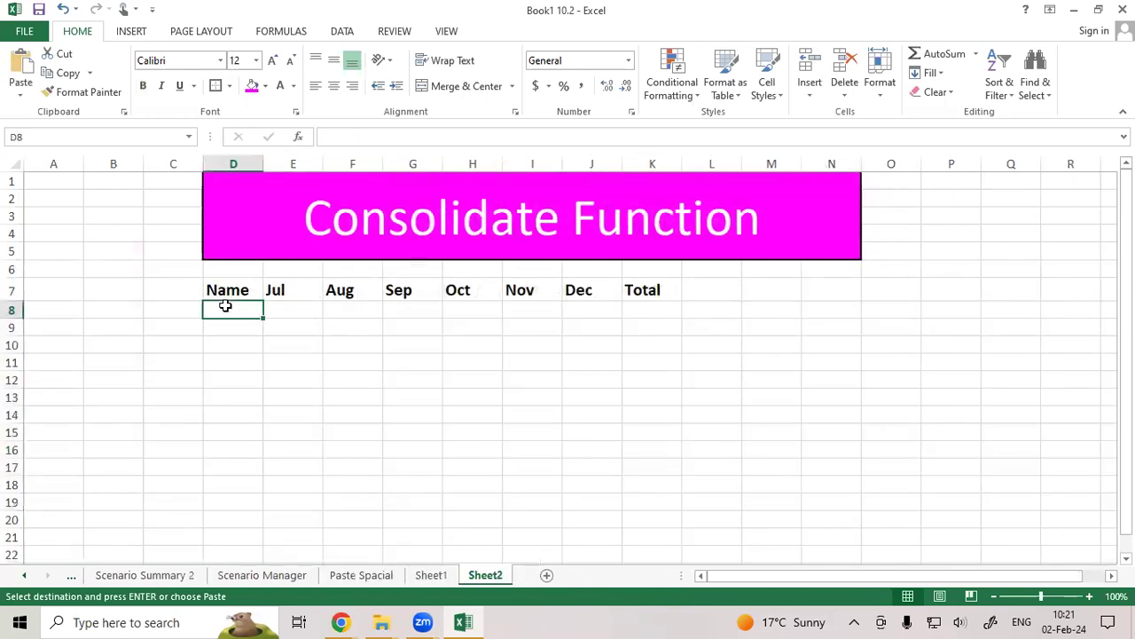
key(ctrl+v)
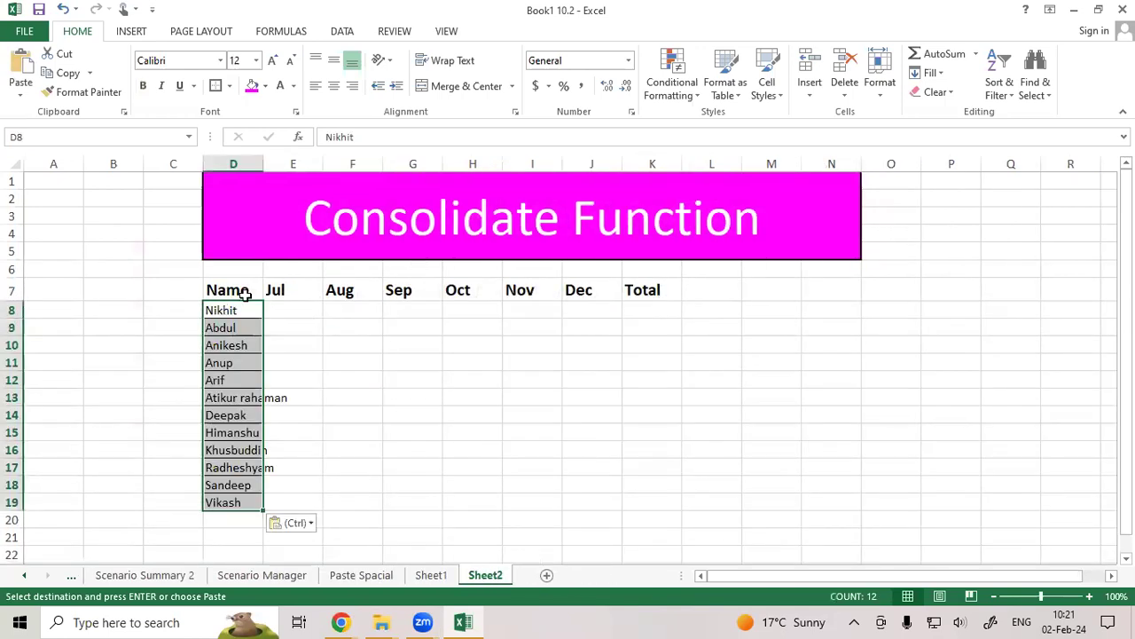
click(261, 160)
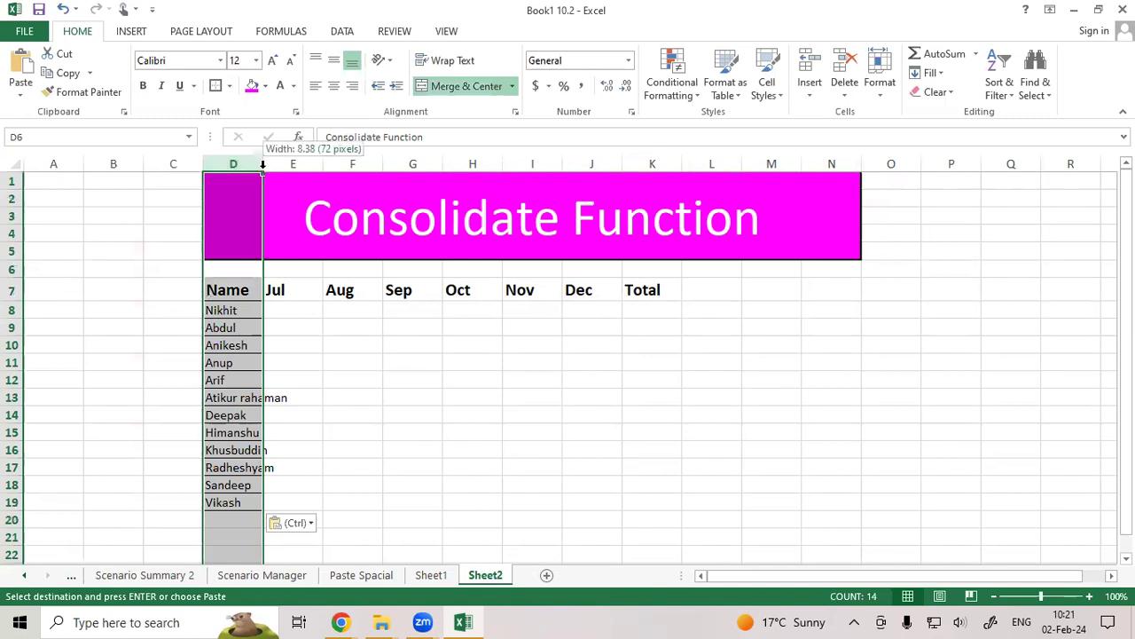
double_click(260, 158)
click(326, 374)
Step: Check the Sheet2 names in D8:D19 for repeats with the Duplicate Values highlight rule
drag(237, 310, 253, 501)
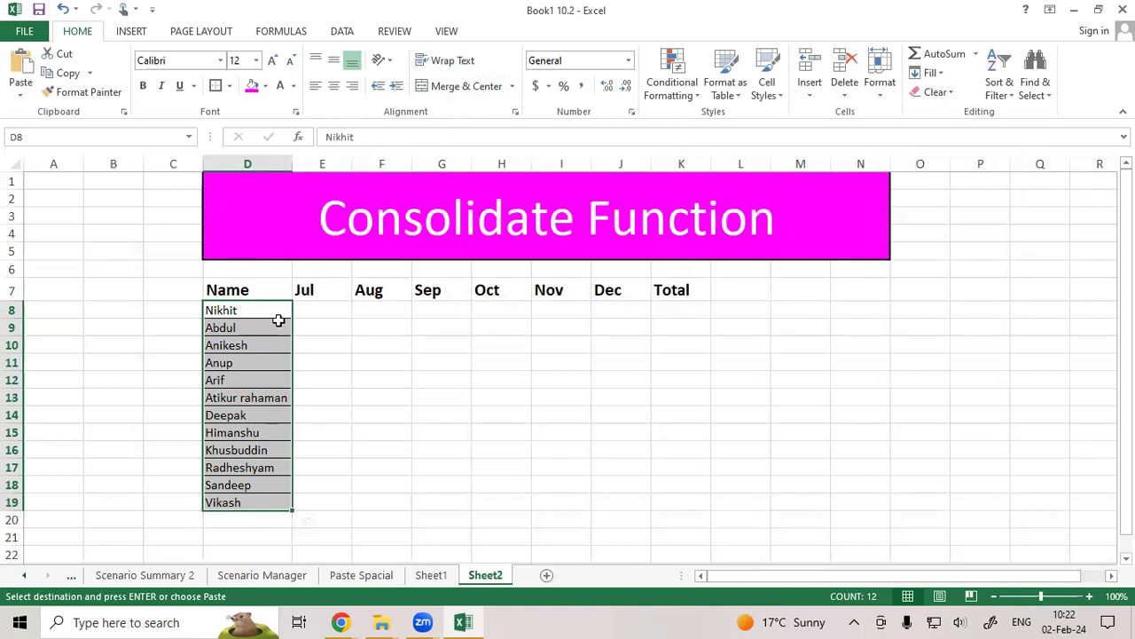
click(658, 104)
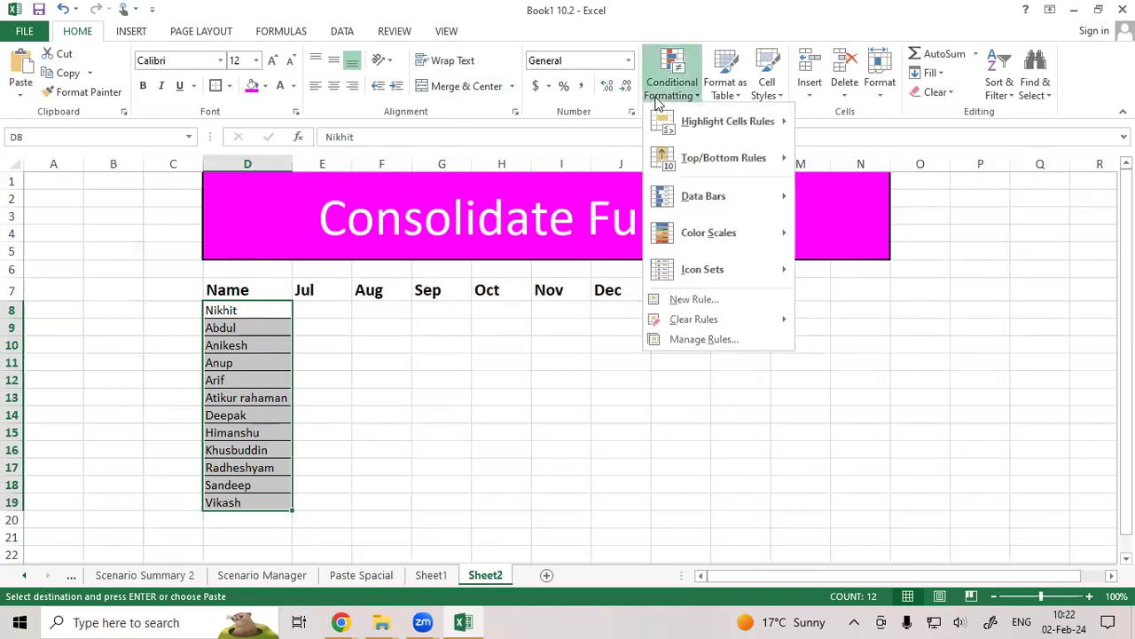
mouse_move(692, 121)
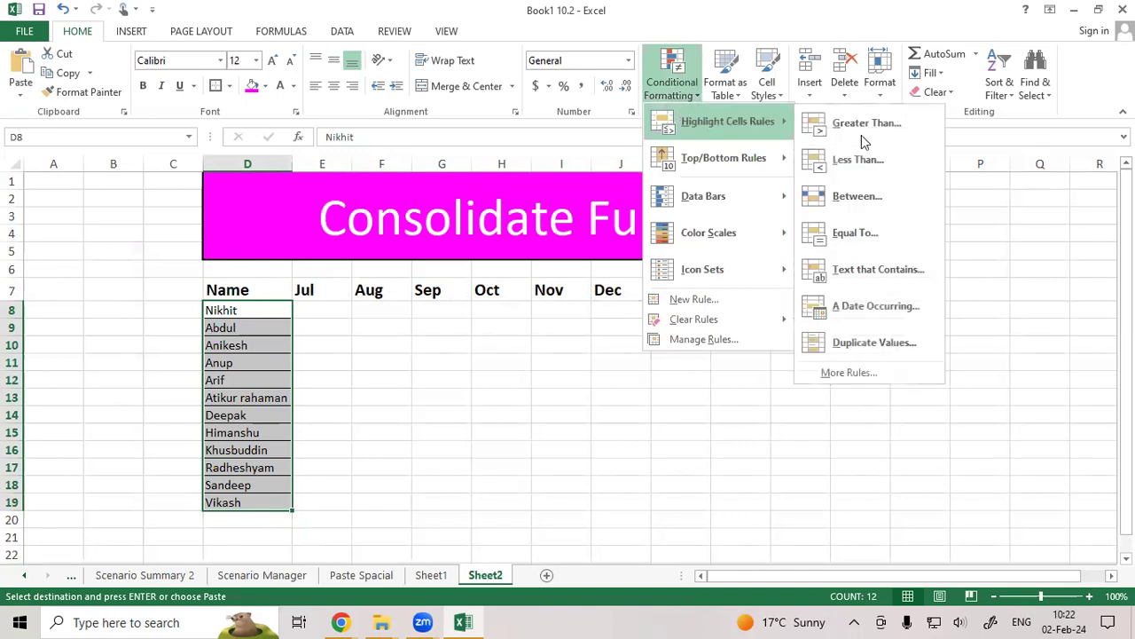
click(858, 343)
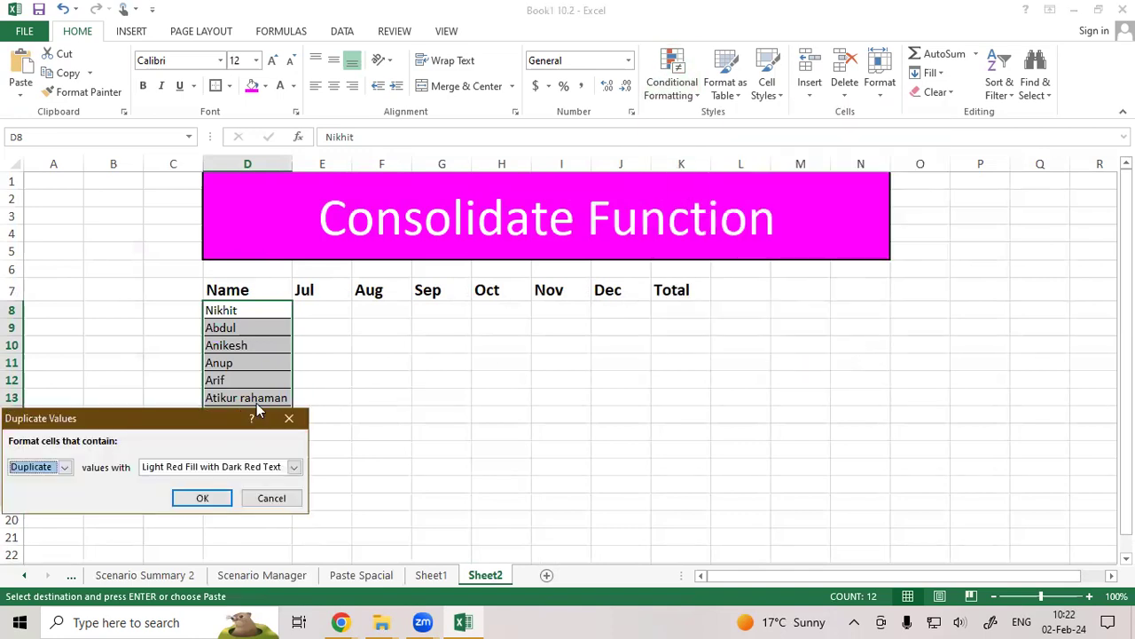
drag(195, 430, 558, 205)
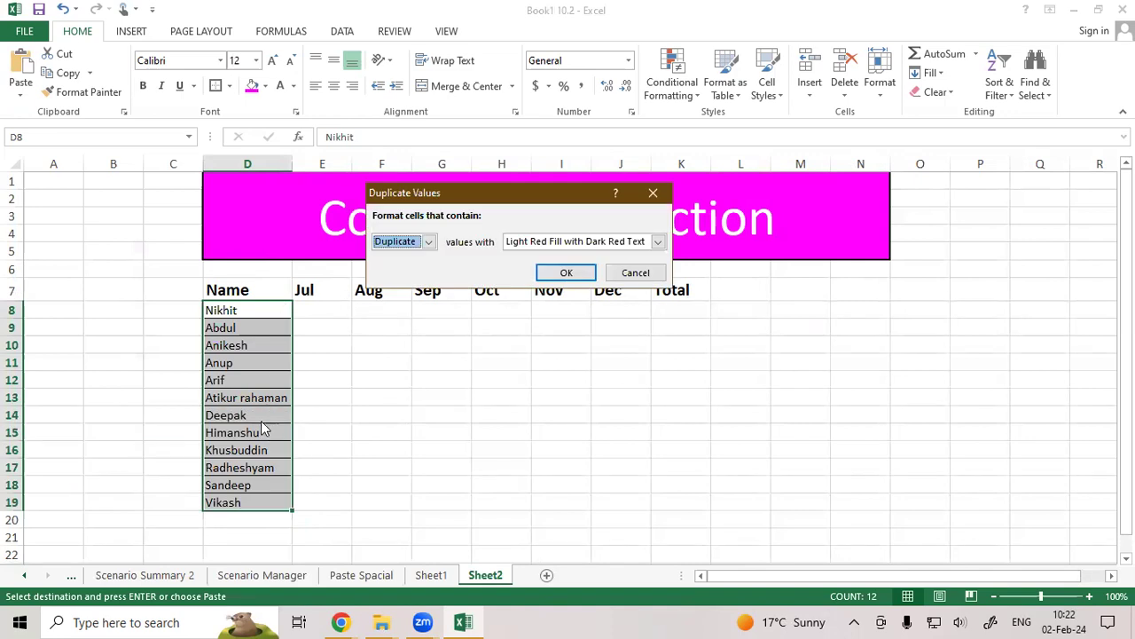
key(Return)
Step: Copy the name in D11 over the one in D16 on Sheet2 to create a duplicate entry
click(233, 362)
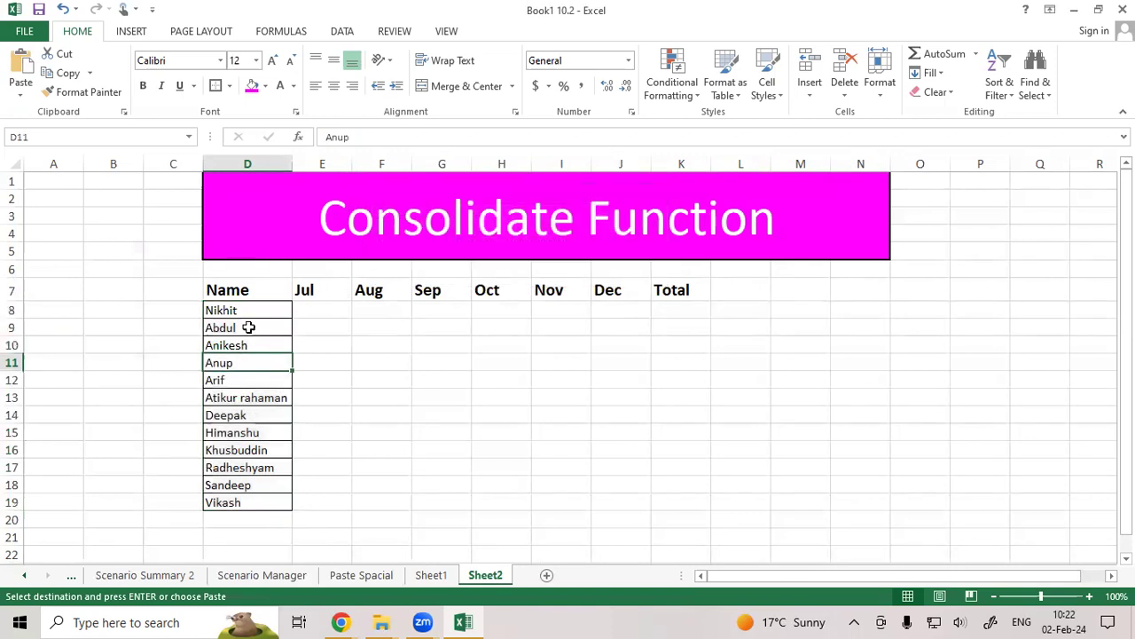
click(236, 377)
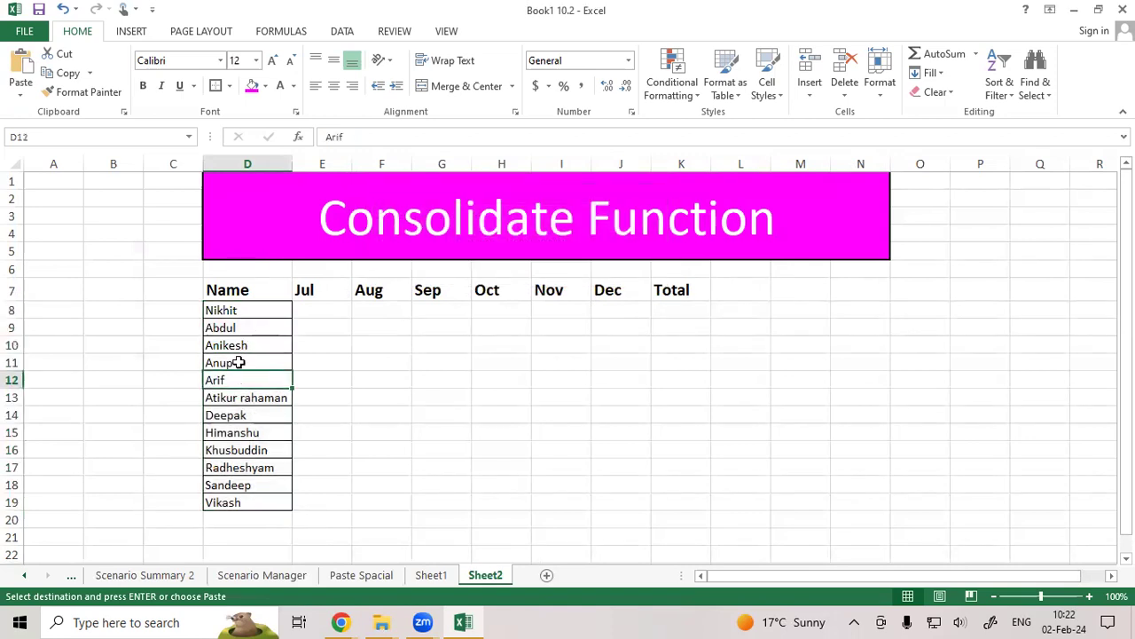
click(239, 362)
key(ctrl+c)
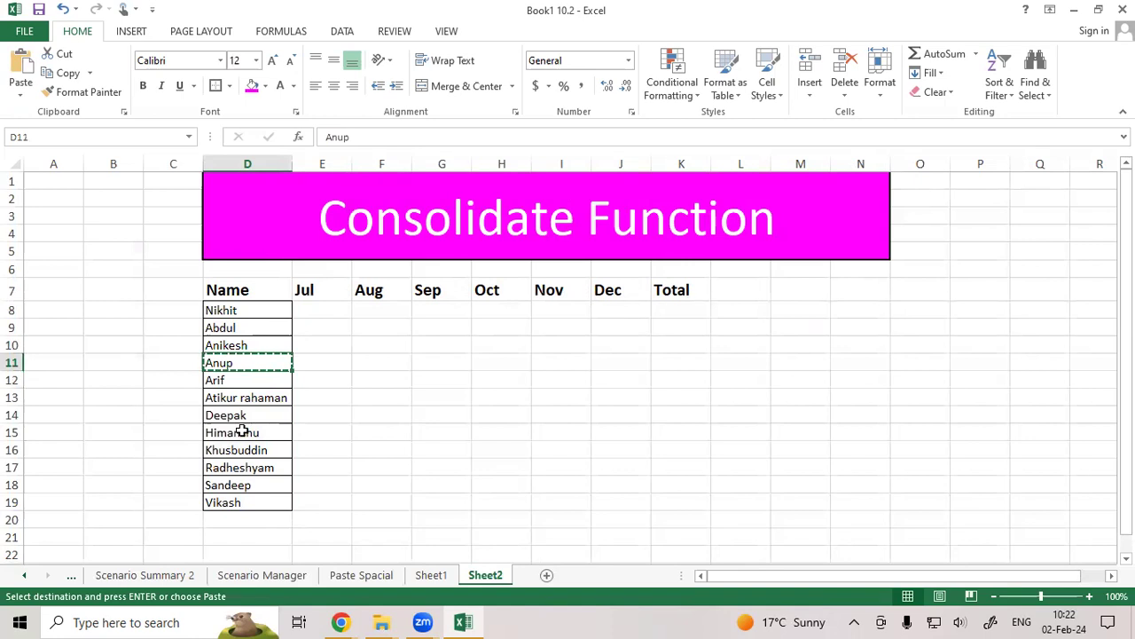
click(241, 449)
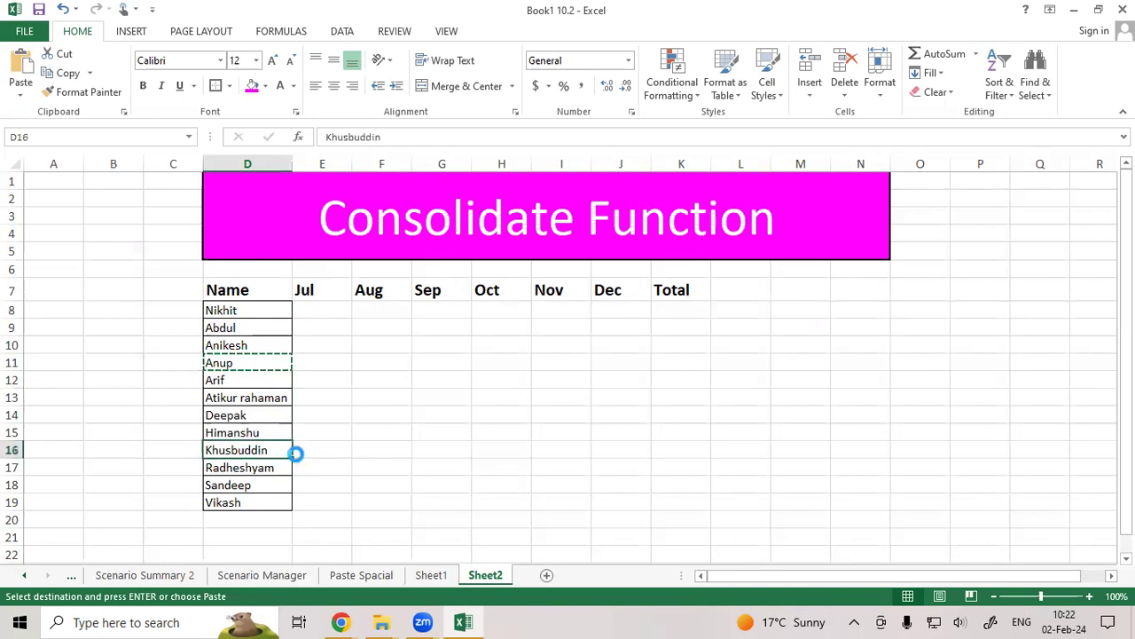
key(ctrl+v)
click(313, 432)
key(Escape)
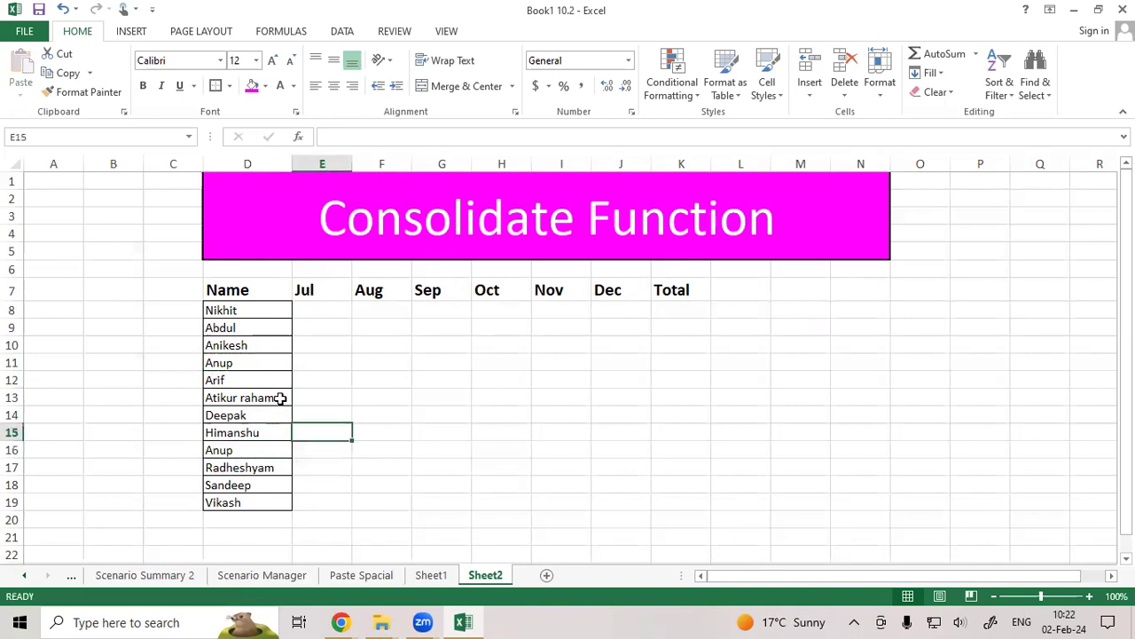
Step: Preview the Duplicate Values rule with Light Red Fill with Dark Red Text on D8:D19 and dismiss it without applying
drag(243, 305, 253, 502)
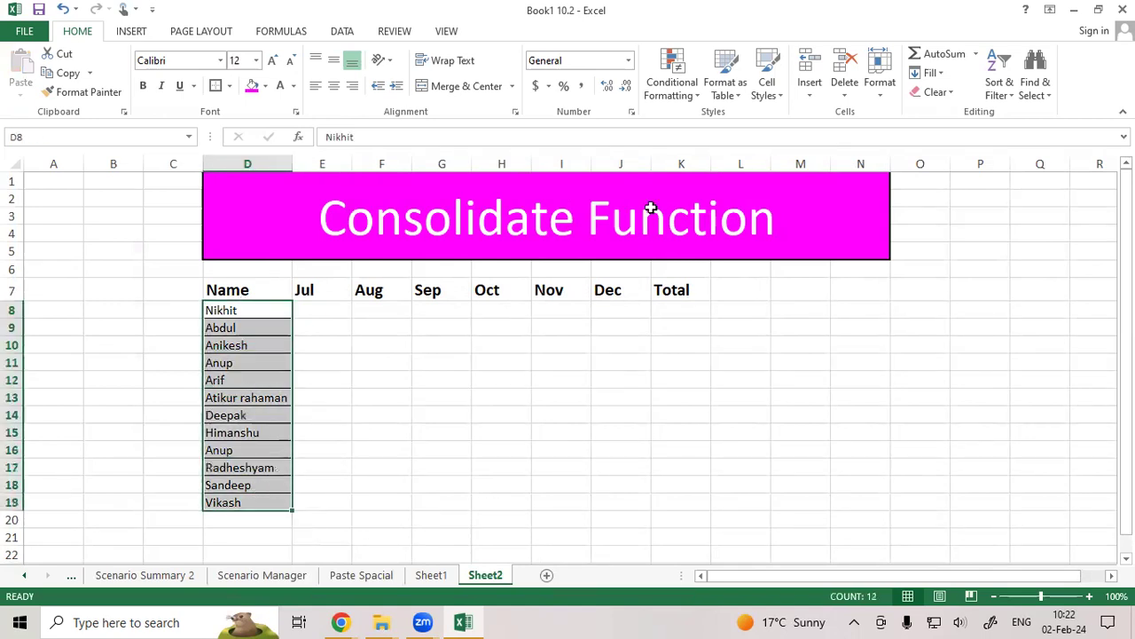
click(671, 92)
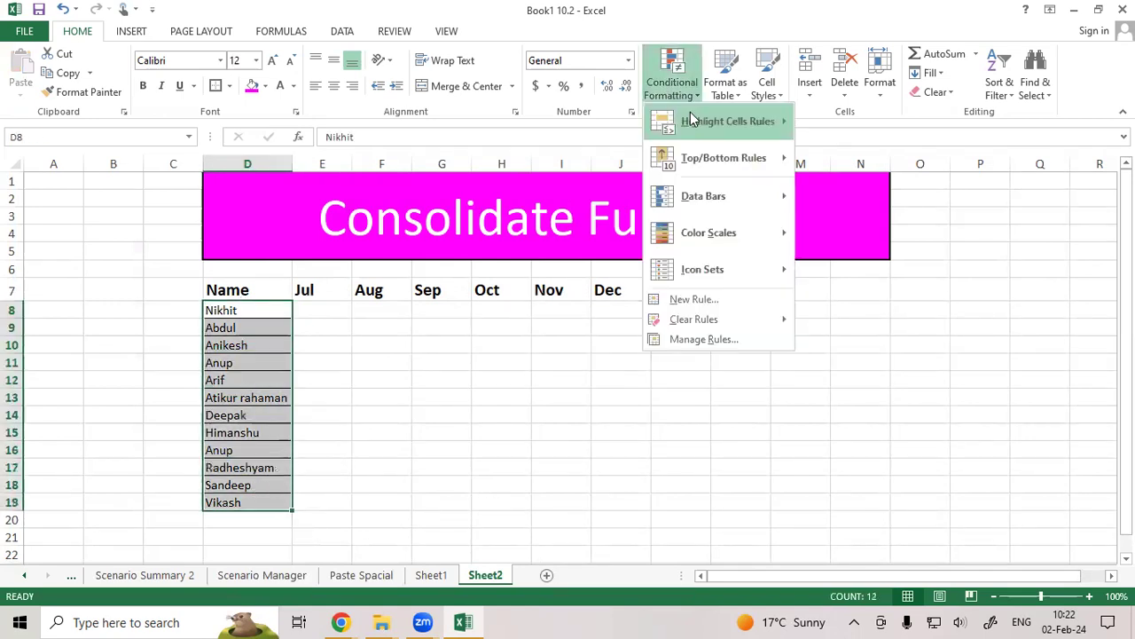
mouse_move(710, 121)
click(867, 342)
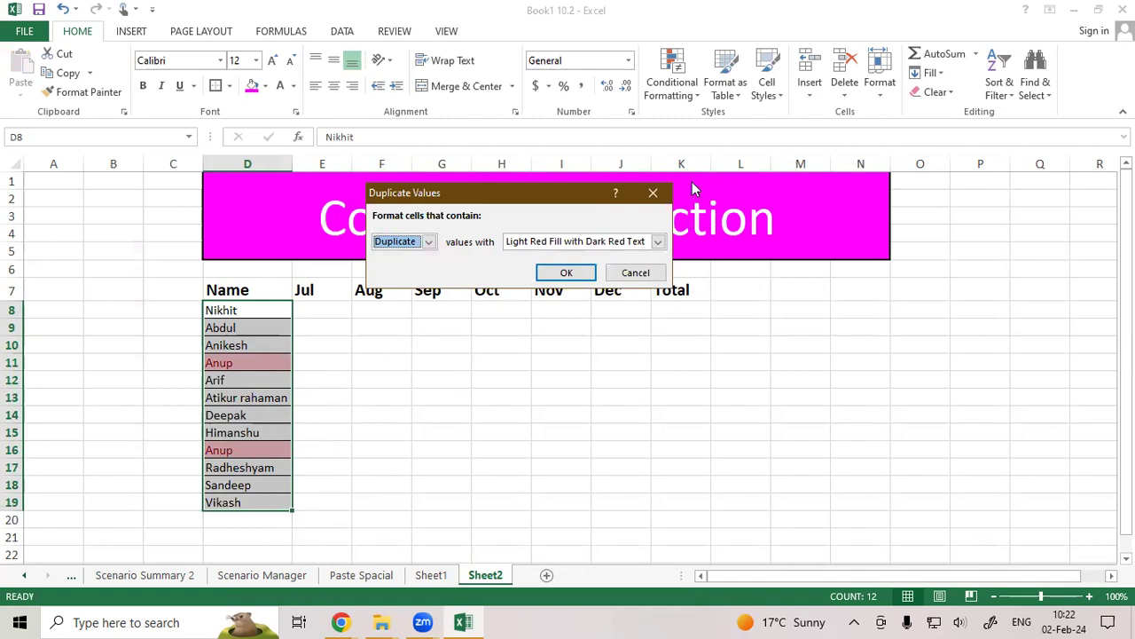
click(651, 193)
drag(247, 312, 235, 495)
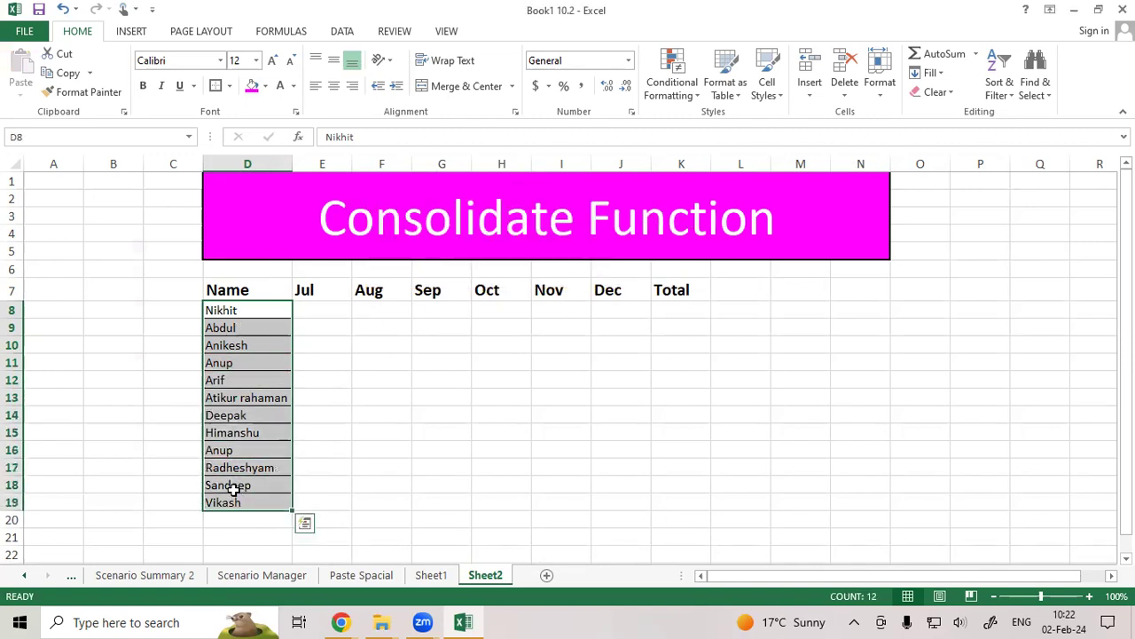
click(254, 364)
drag(249, 307, 254, 502)
click(344, 32)
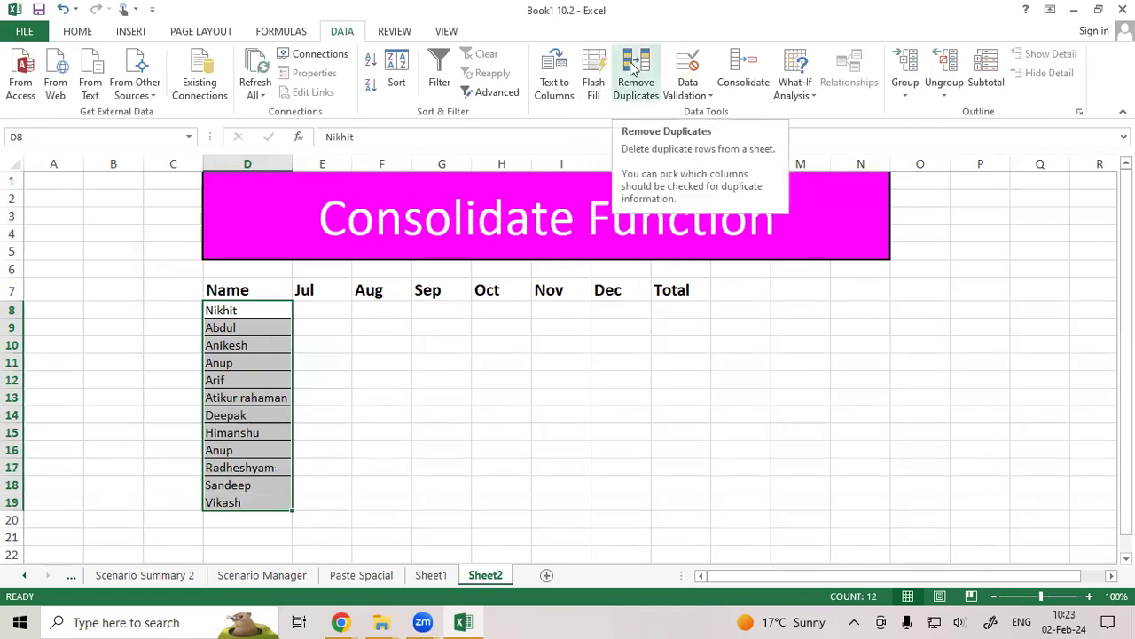
drag(222, 291, 243, 502)
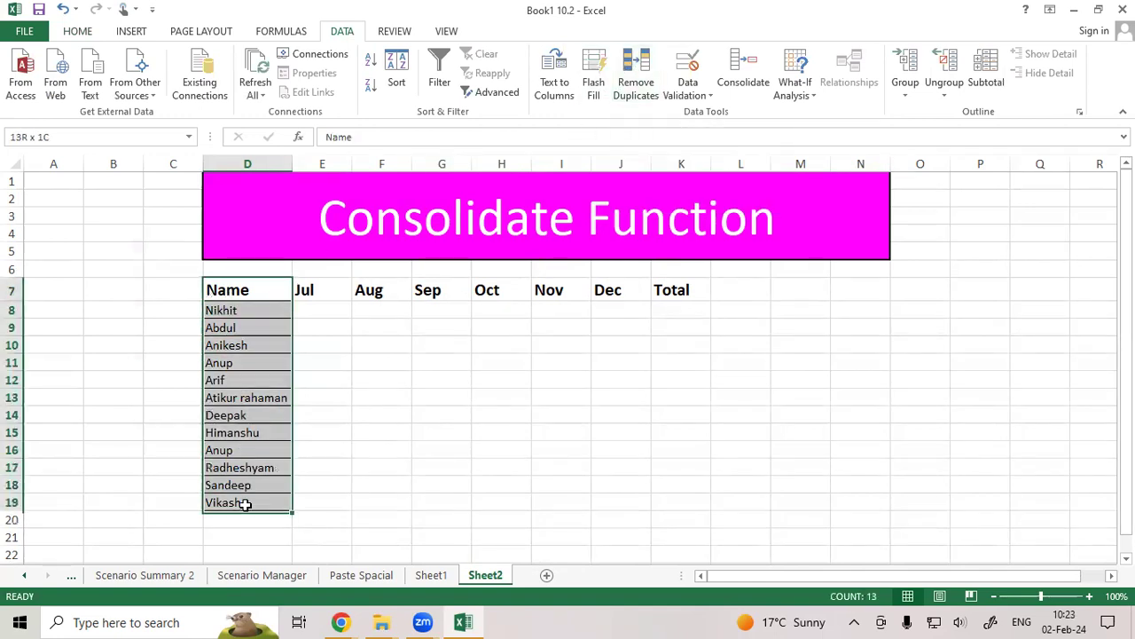
click(651, 71)
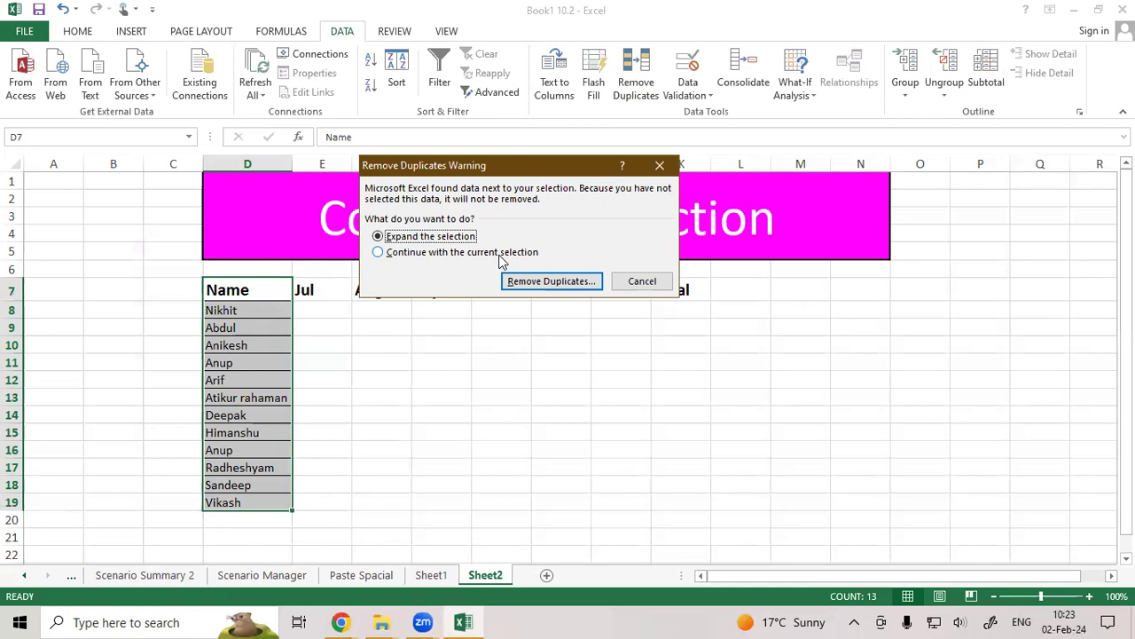
click(636, 282)
click(322, 309)
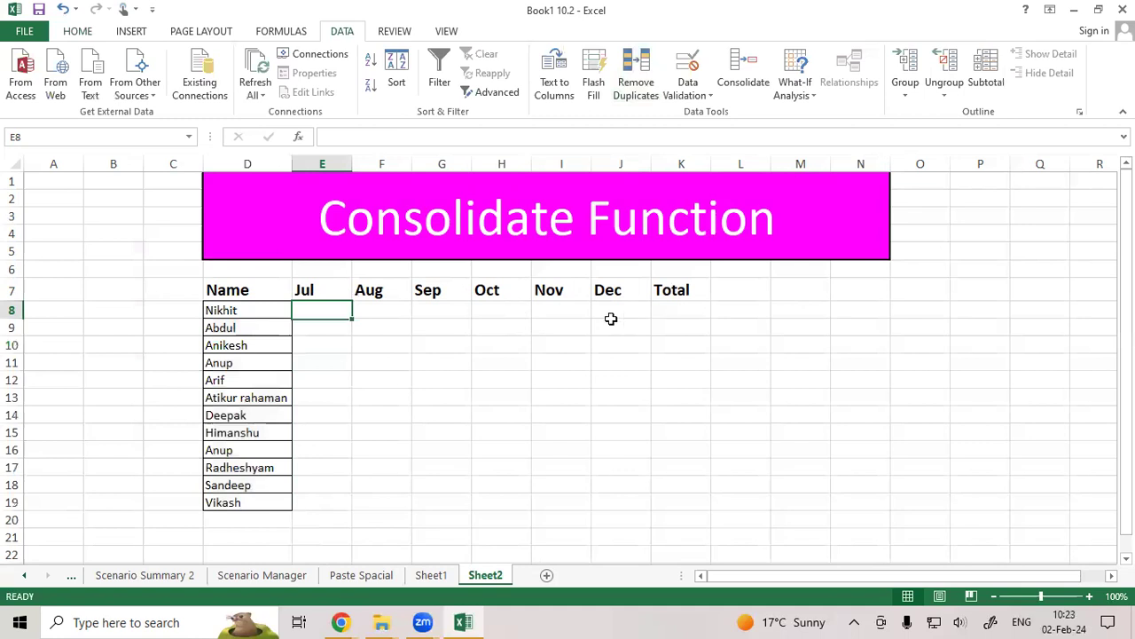
shift+click(671, 308)
drag(224, 304, 215, 306)
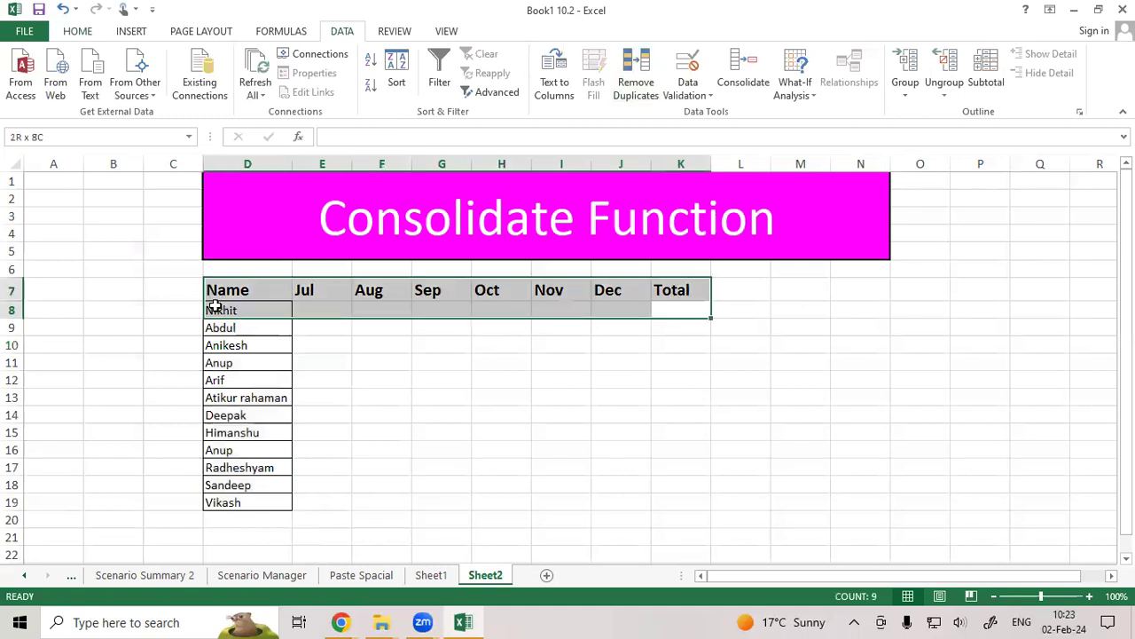
shift+click(215, 306)
Step: Remove duplicates from the Sheet2 name list D7:D19, using only the current selection and treating the first row as a header
drag(227, 300, 241, 502)
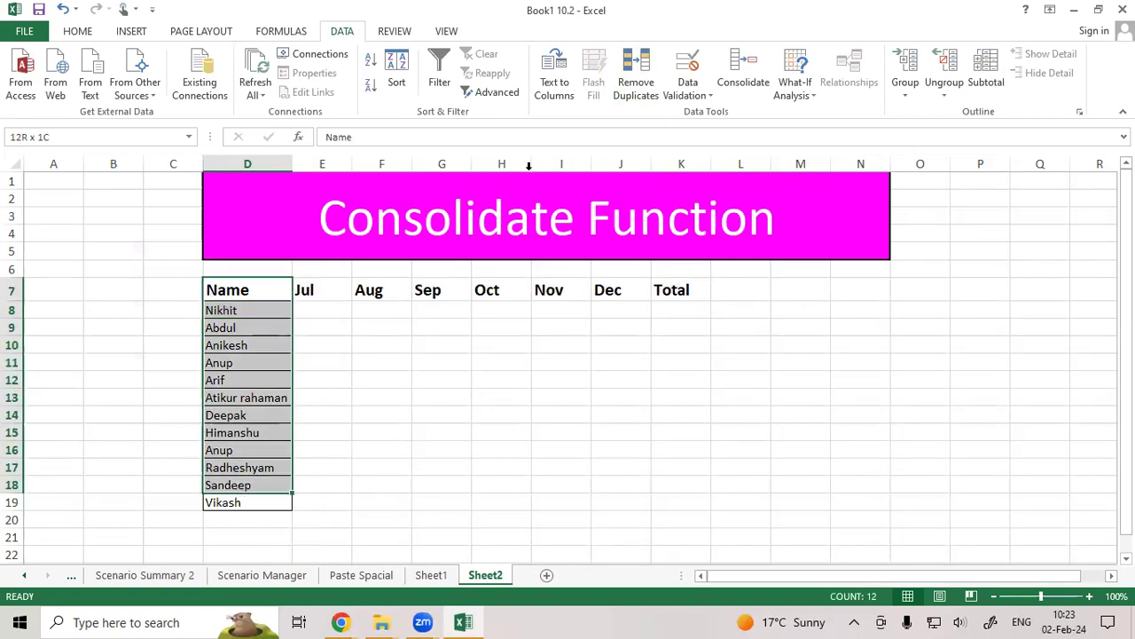
click(640, 53)
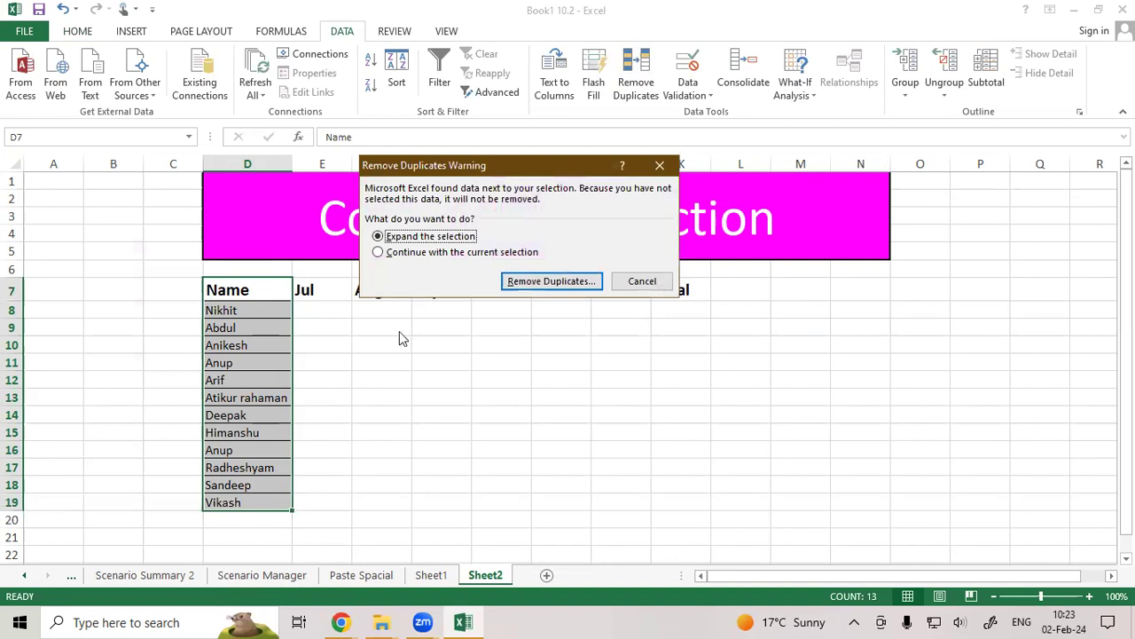
click(393, 256)
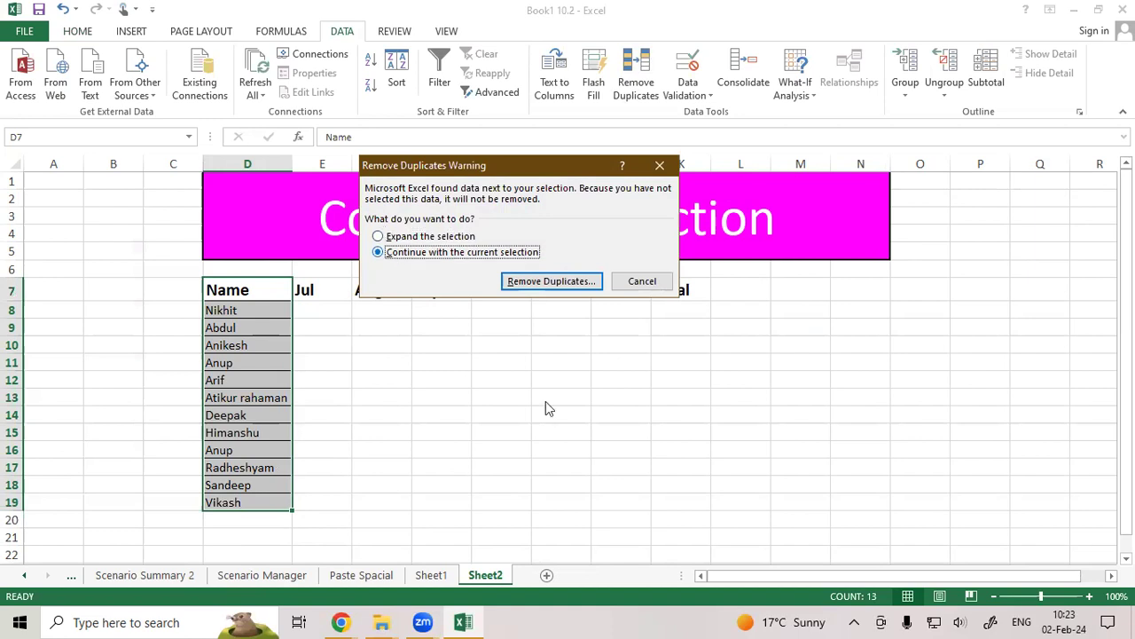
click(554, 282)
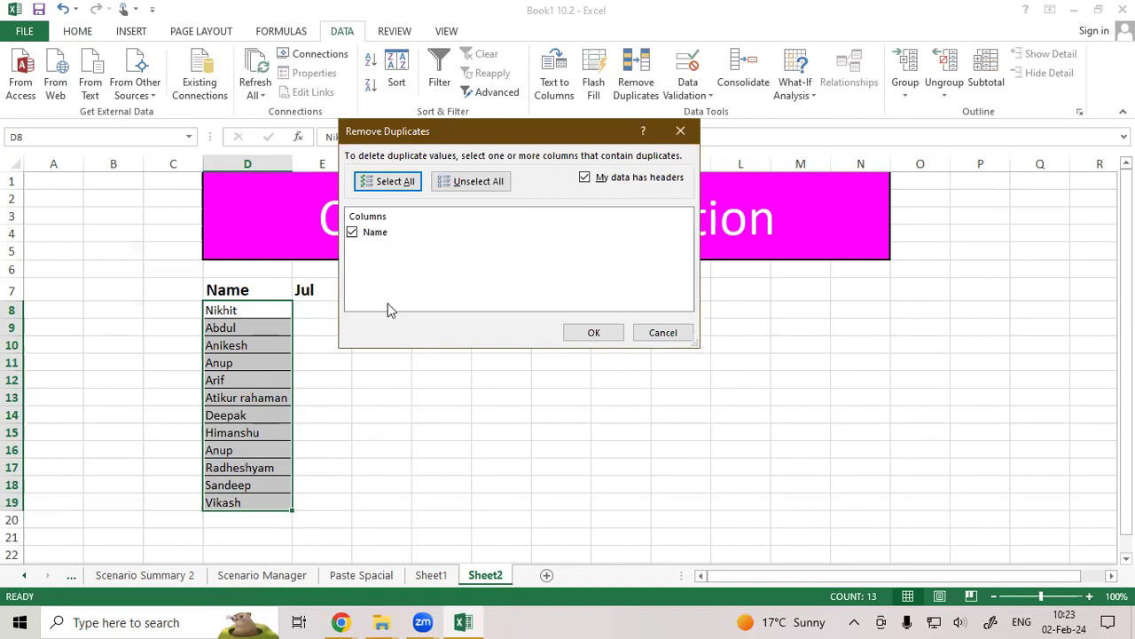
click(587, 333)
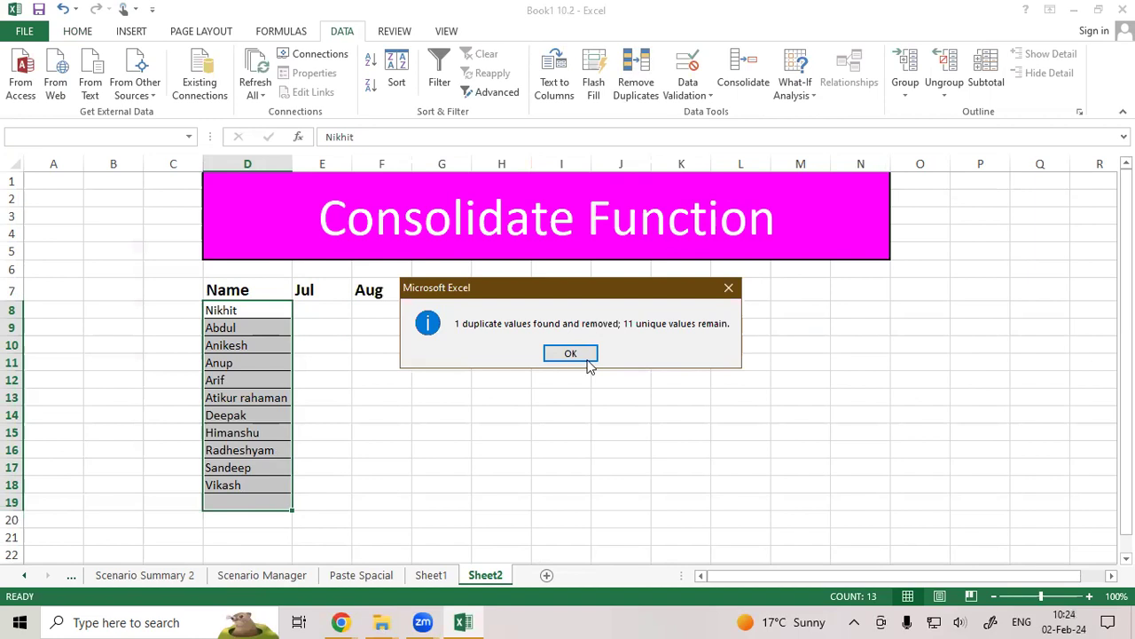
key(Return)
click(262, 366)
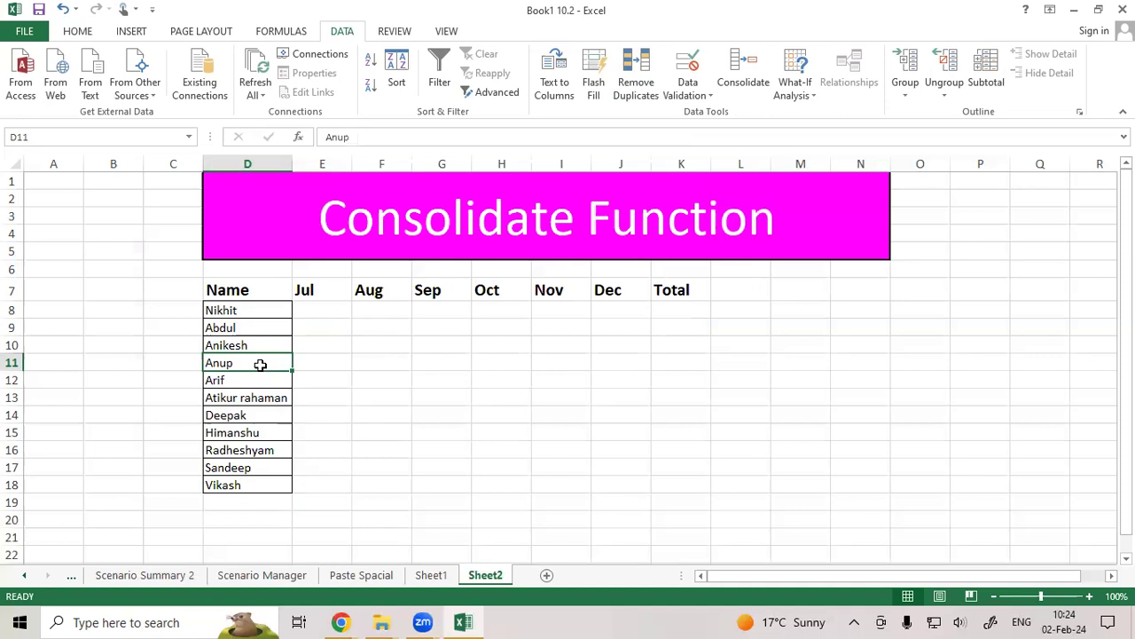
Step: Apply All Borders to the Sheet2 table in D7:K18
click(325, 312)
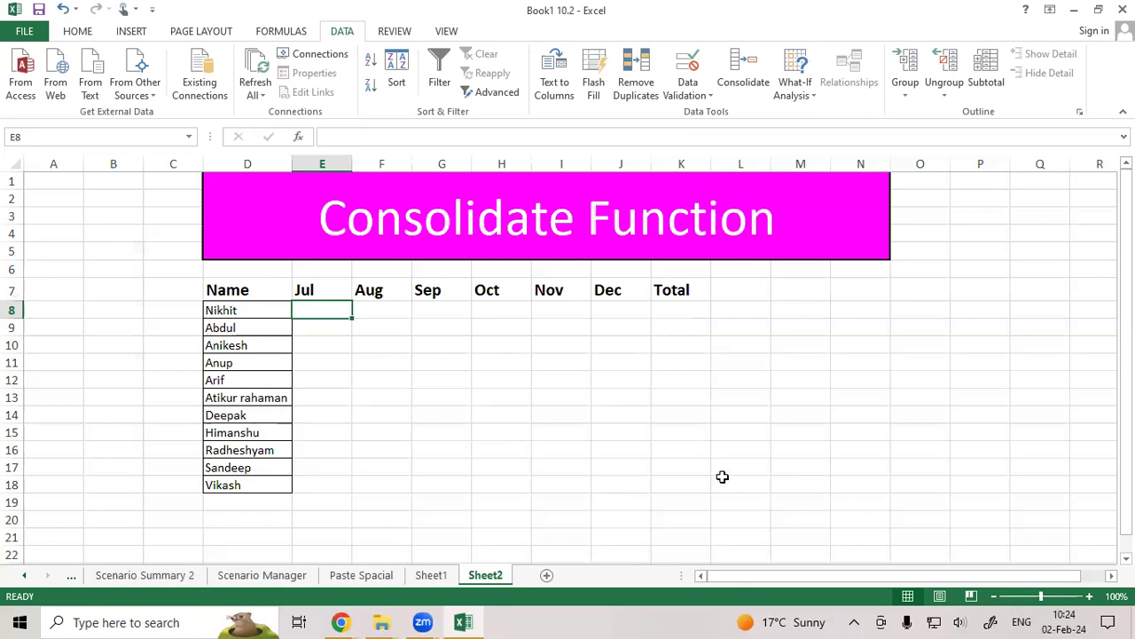
drag(228, 291, 687, 484)
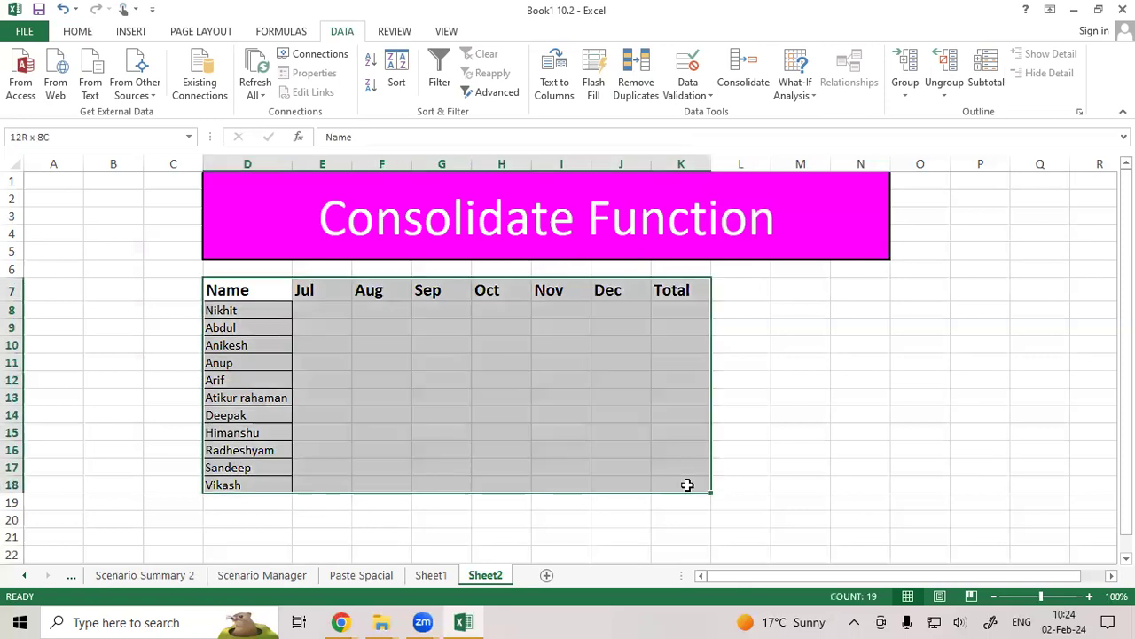
click(78, 31)
click(229, 86)
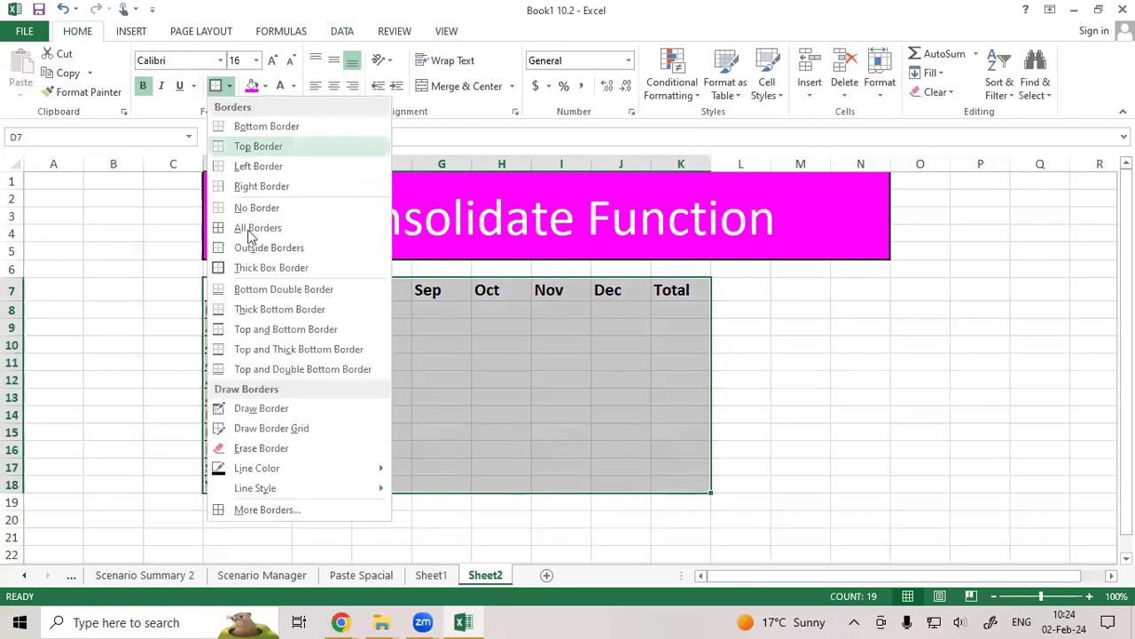
click(249, 228)
Step: Enter =RANDBETWEEN(20,60) in E8 on Sheet2 and fill it across the Jul to Dec columns through J18
click(320, 310)
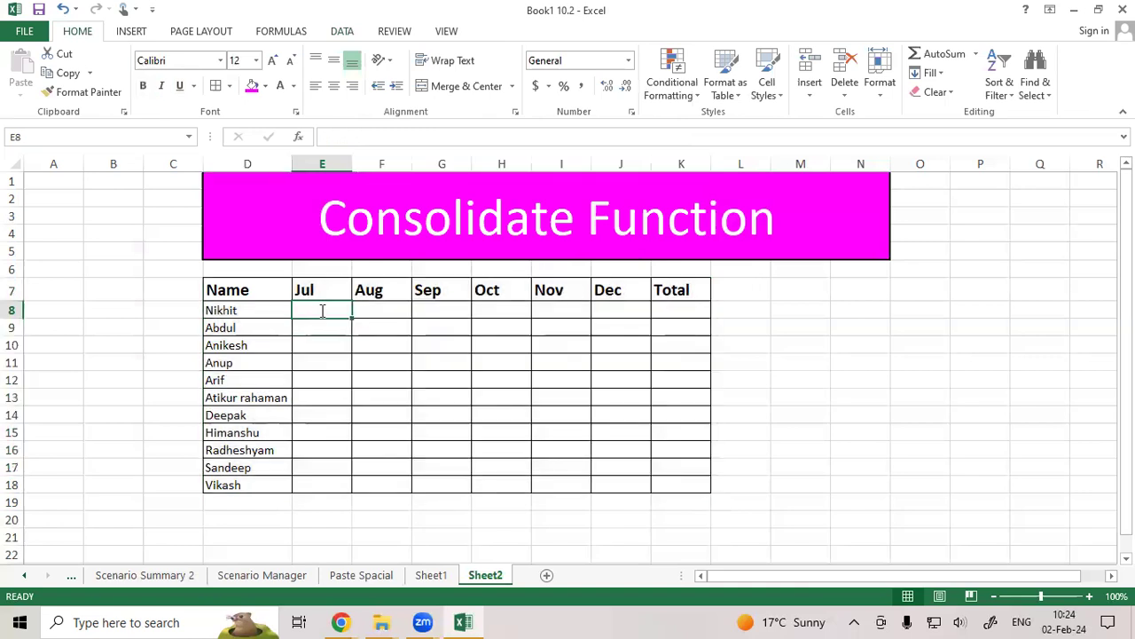
text(=ra)
key(Down)
key(Down)
key(Down)
key(Tab)
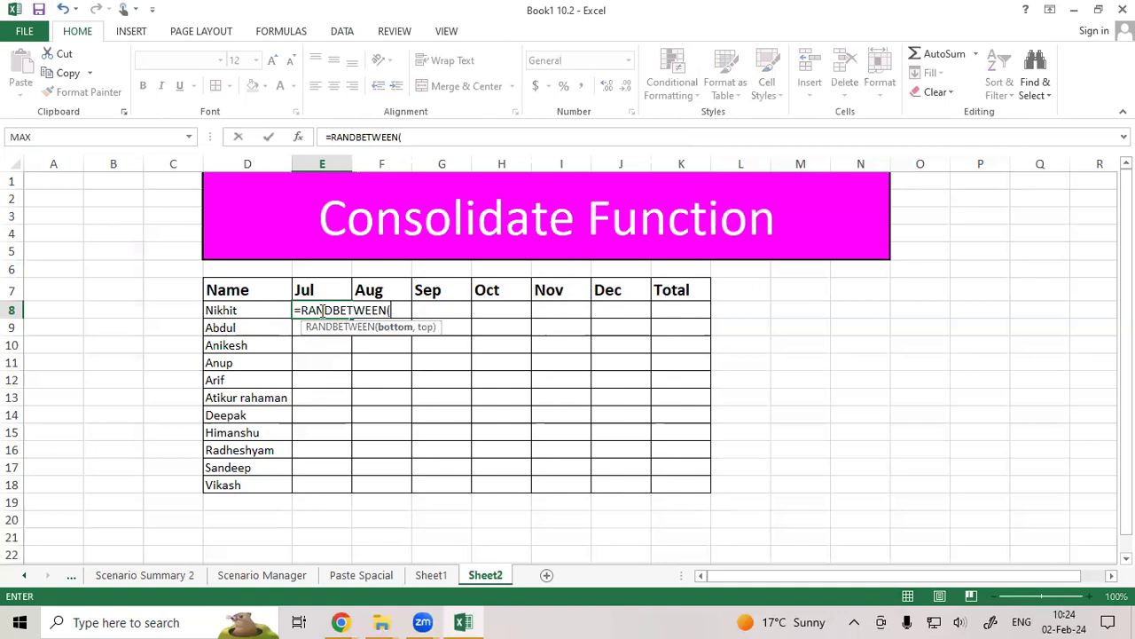
text(20,60))
key(Return)
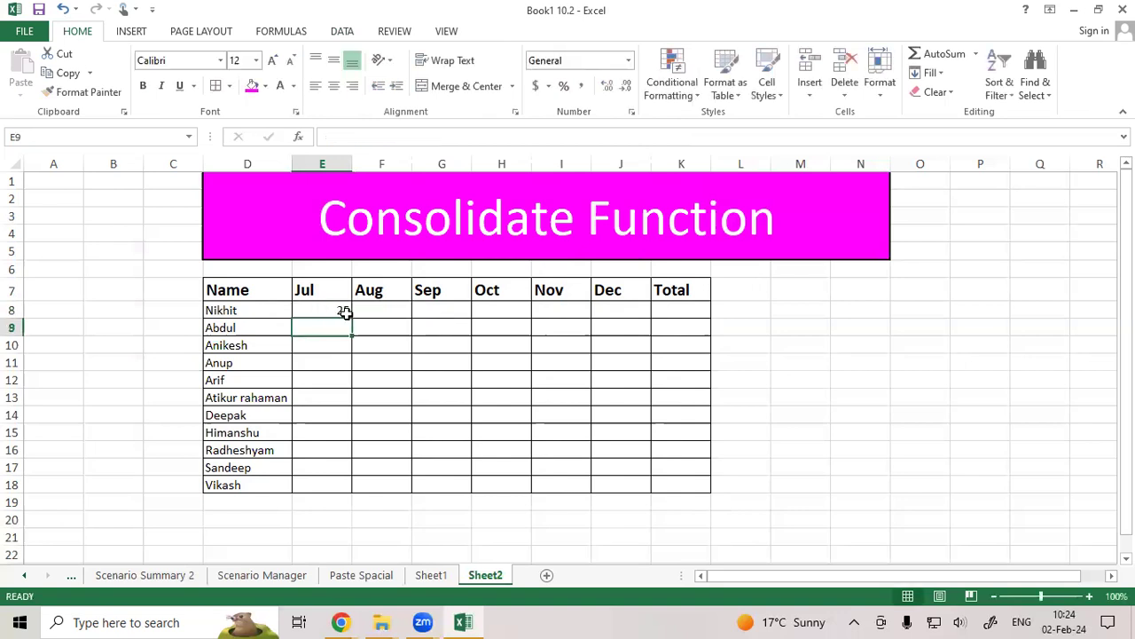
click(343, 311)
drag(346, 433, 640, 504)
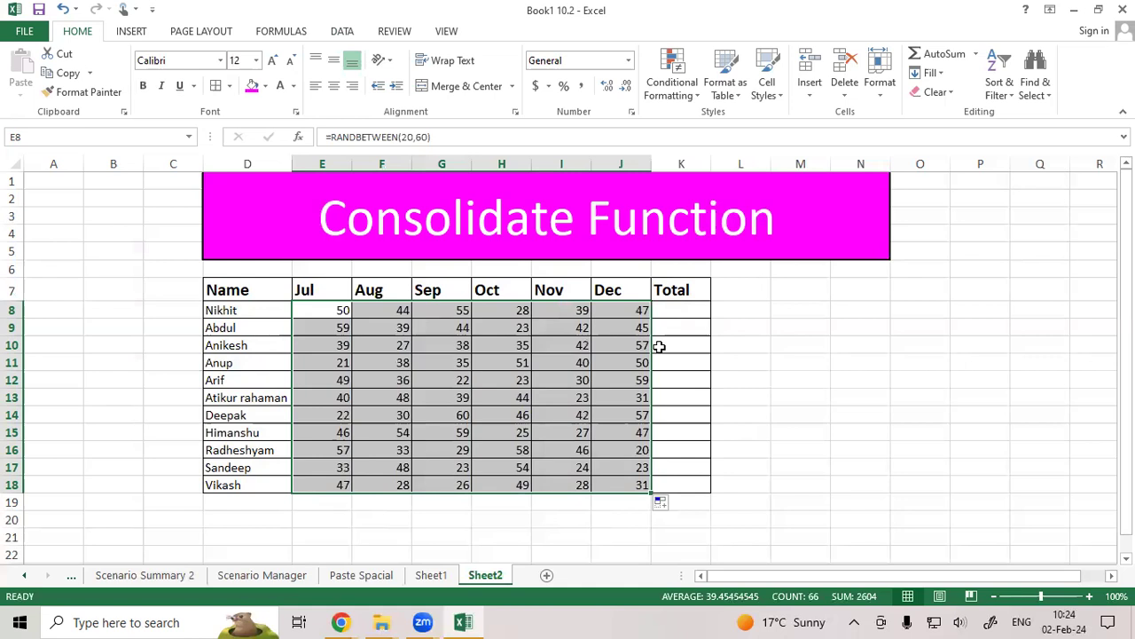
Step: Replace the random-number formulas in E8:J18 on Sheet2 with their values by copying and pasting values in place
right_click(550, 364)
click(587, 63)
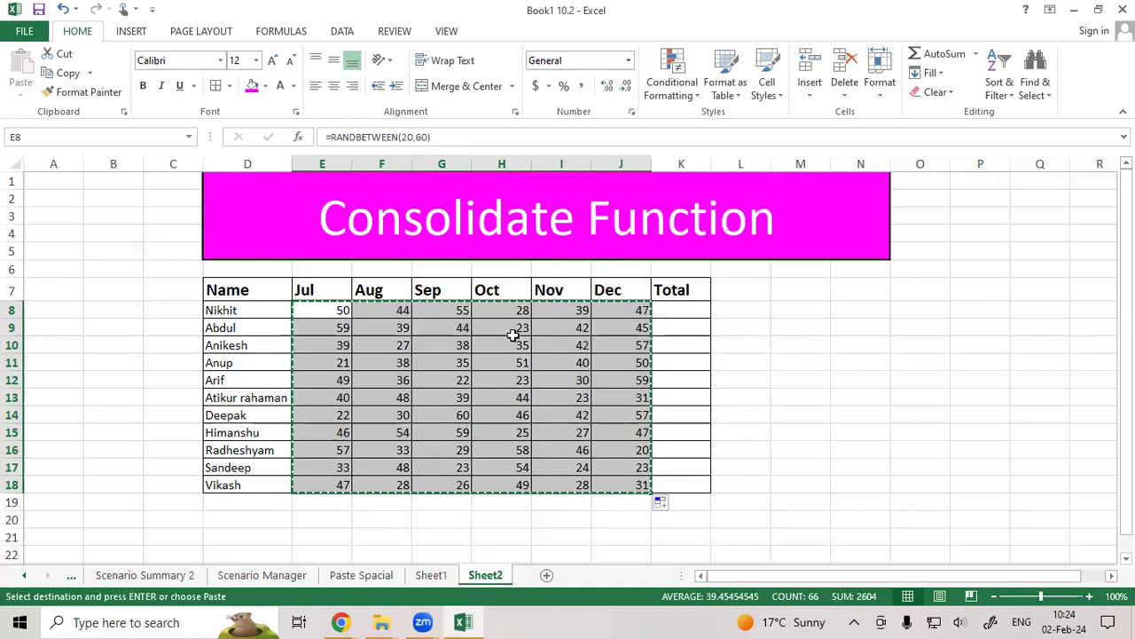
right_click(569, 377)
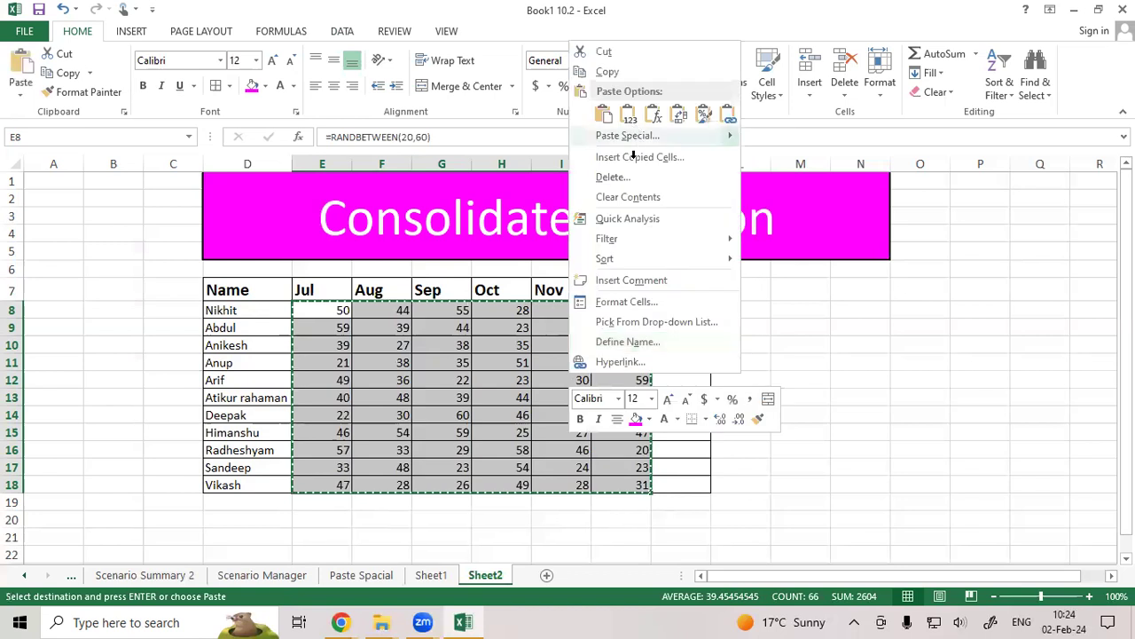
click(628, 115)
key(Escape)
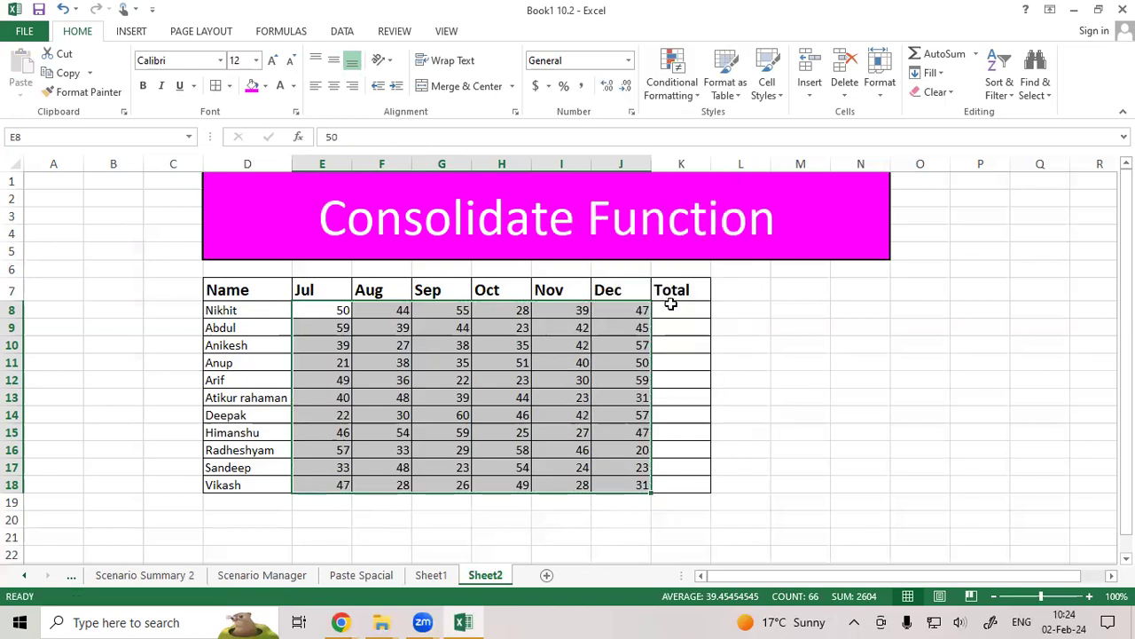
Step: Enter =SUM(E8:J8) in K8 on Sheet2 and fill the Total column down to K18
click(672, 306)
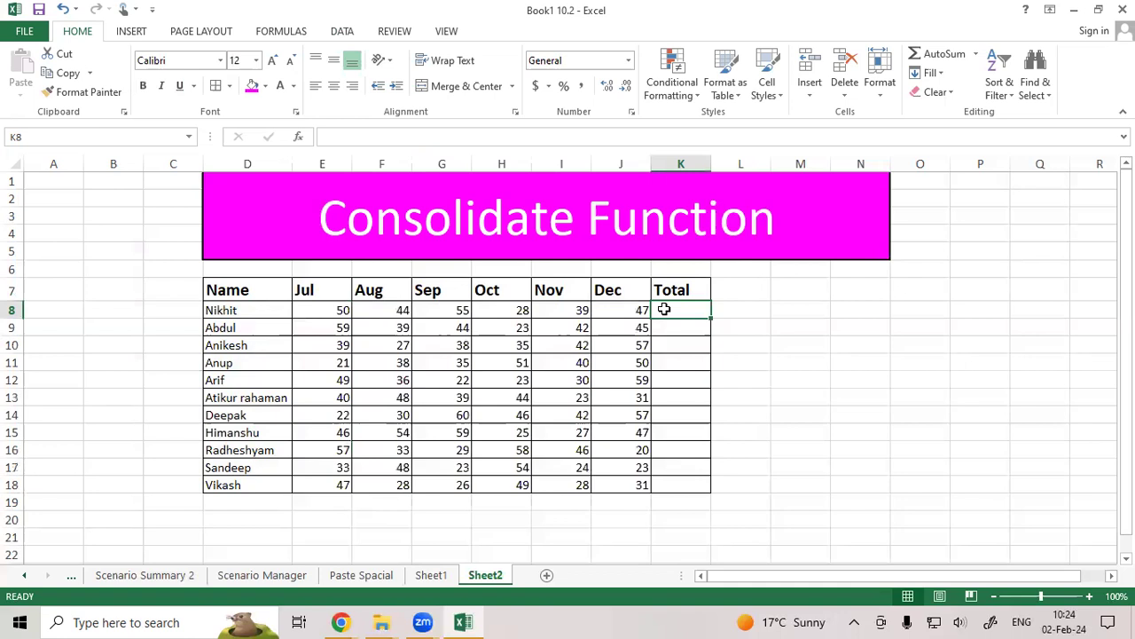
double_click(664, 309)
text(=sum)
key(Tab)
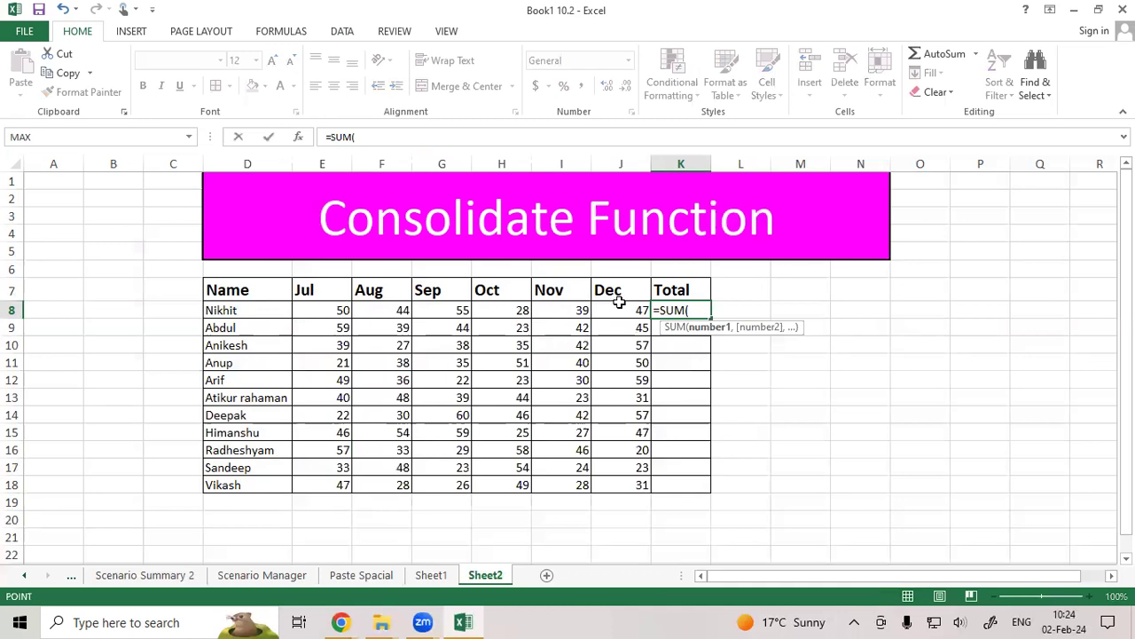
drag(322, 309, 619, 306)
text())
key(Return)
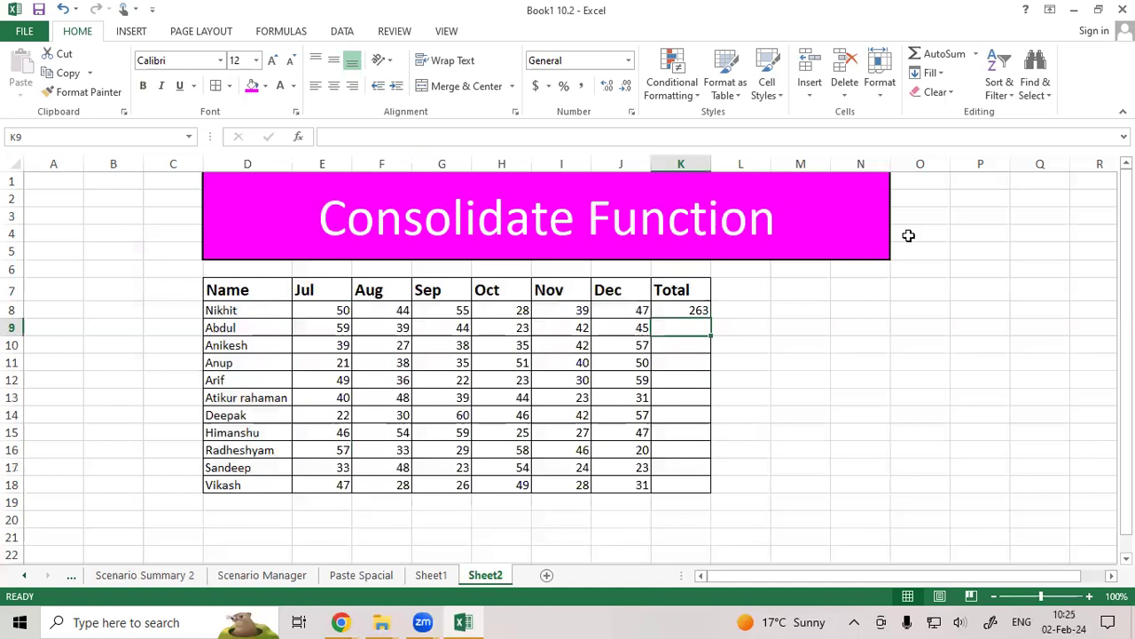
click(712, 316)
drag(711, 318, 720, 486)
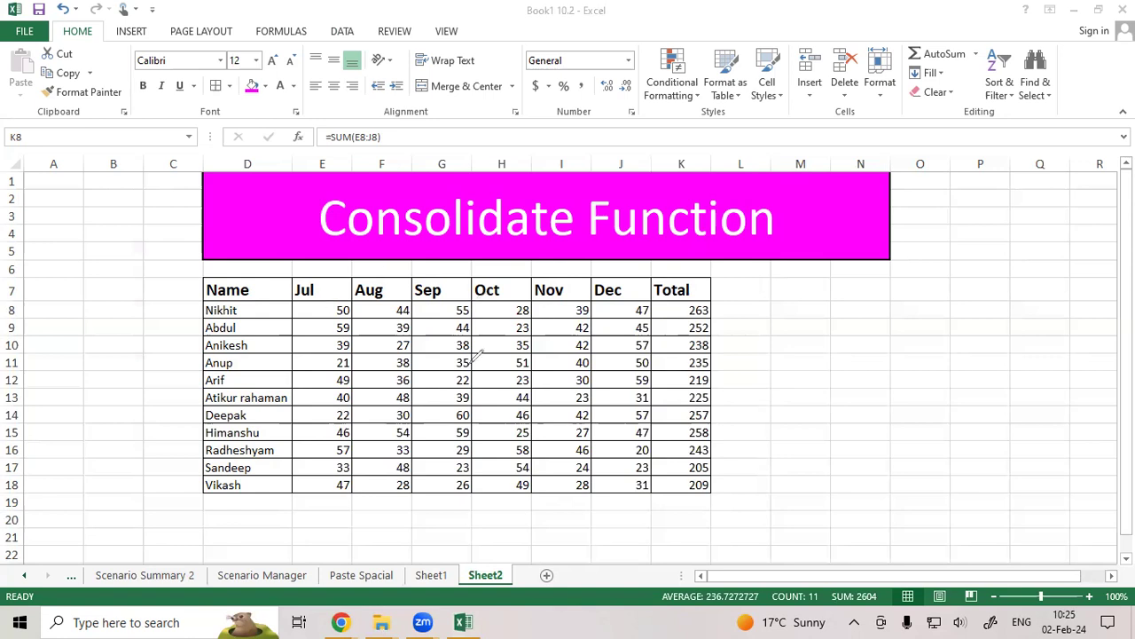
mouse_move(786, 310)
mouse_down()
mouse_move(784, 327)
mouse_move(801, 314)
mouse_move(808, 334)
mouse_move(838, 335)
mouse_move(854, 308)
mouse_move(851, 325)
mouse_move(875, 319)
mouse_move(863, 320)
mouse_up()
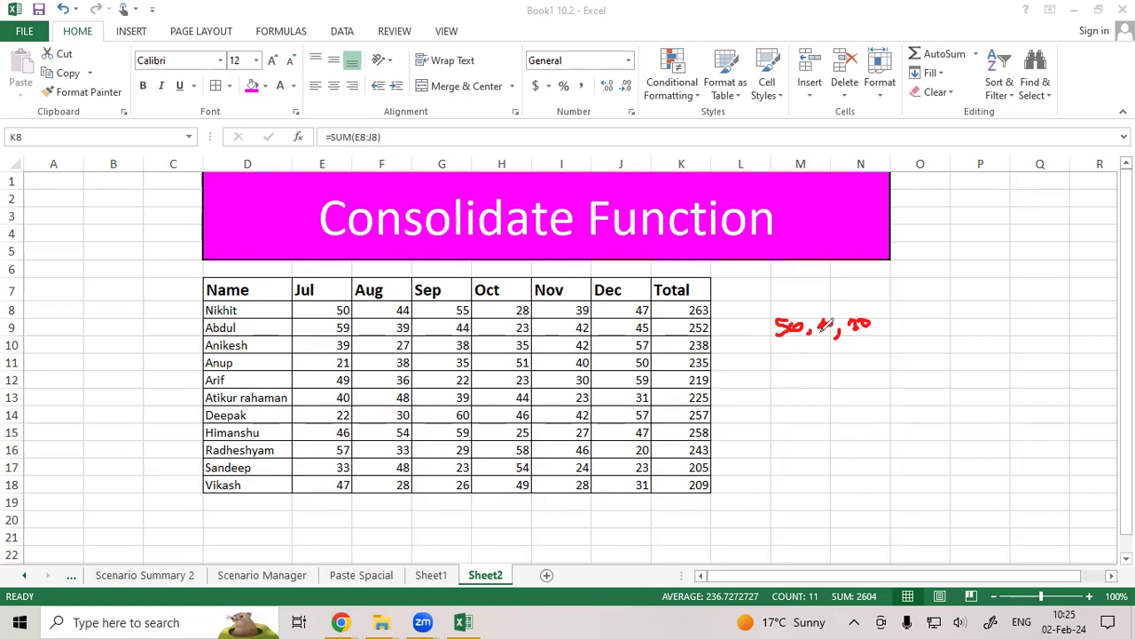
click(68, 428)
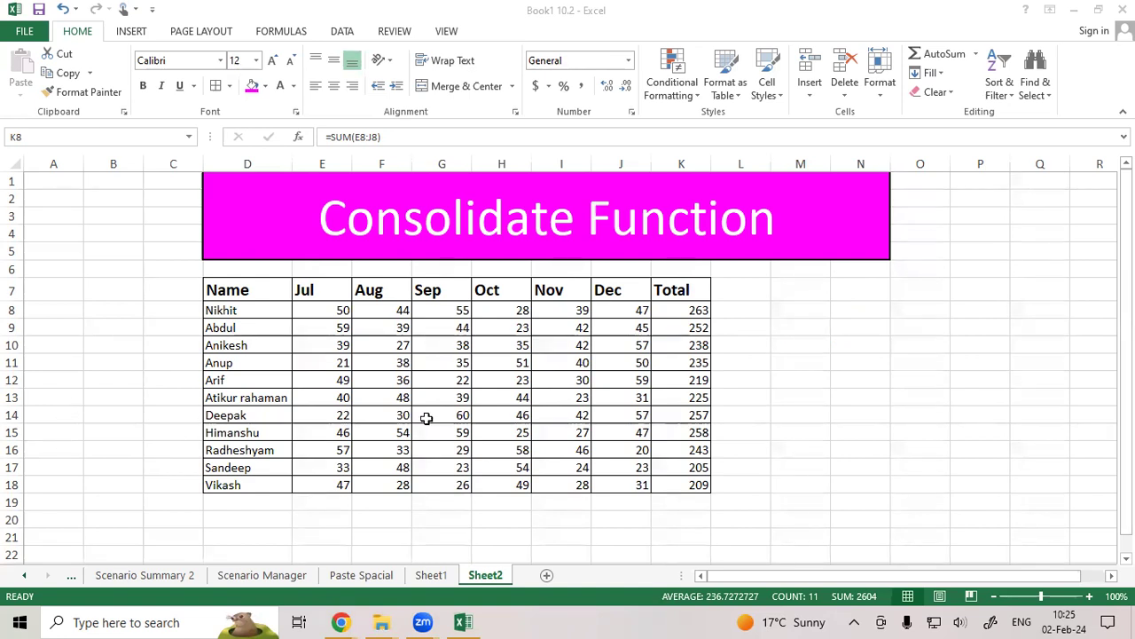
Step: Copy the Sheet2 names in D8:D18 over the Sheet1 name list starting at D8
click(436, 578)
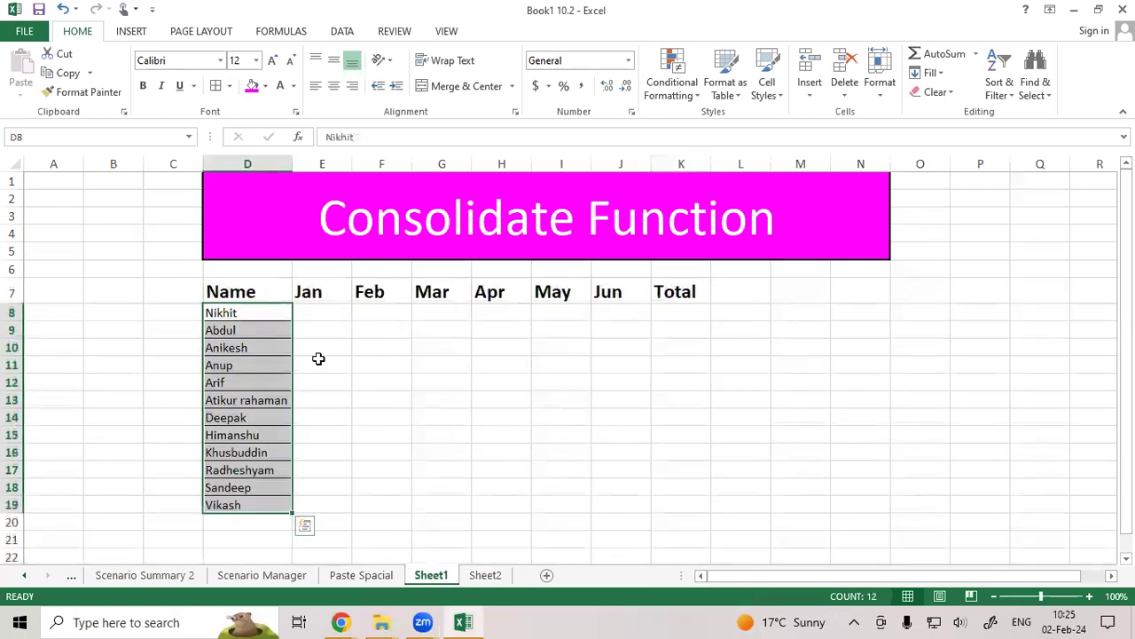
drag(281, 286, 692, 505)
click(485, 575)
drag(248, 310, 237, 484)
key(ctrl+c)
click(431, 575)
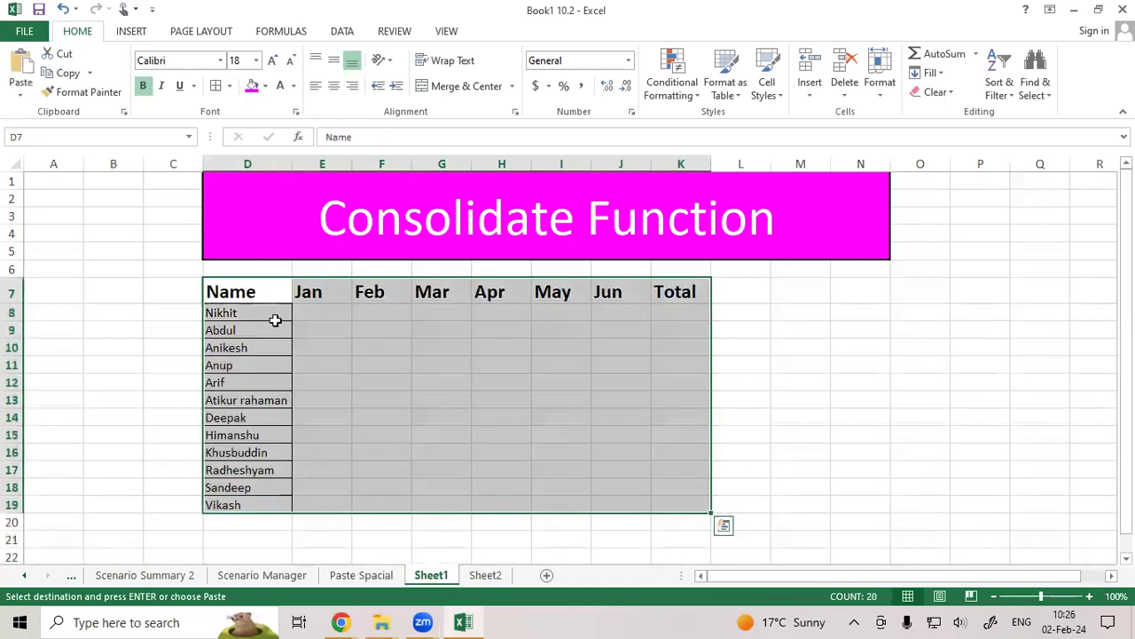
click(275, 319)
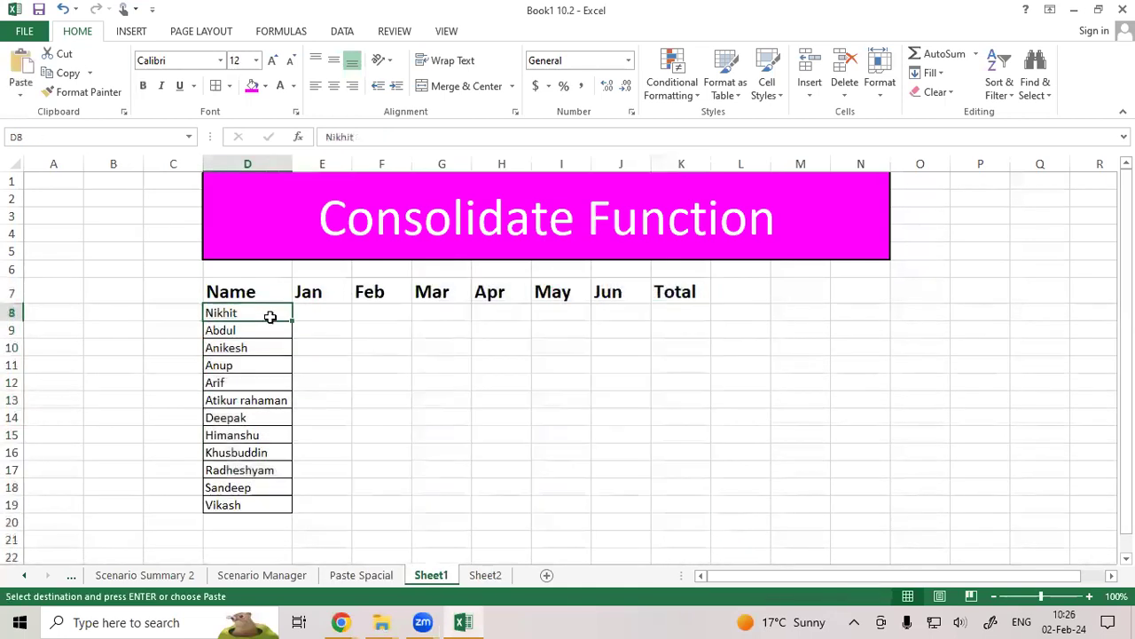
Step: Clear the leftover name and its formatting from D19 on Sheet1
click(236, 505)
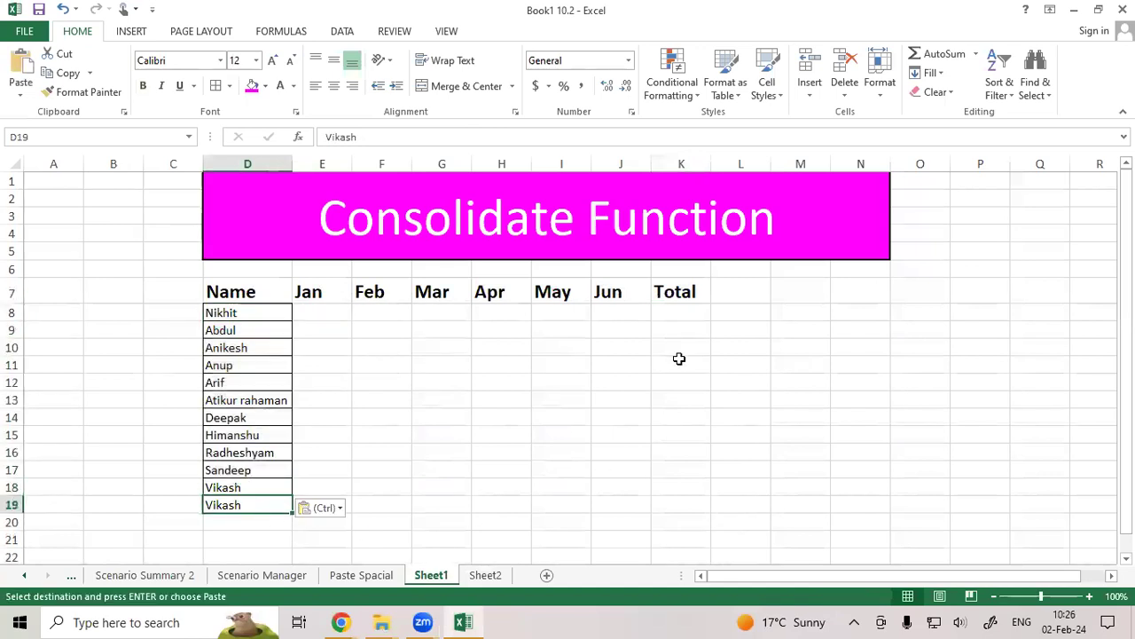
click(933, 92)
click(947, 111)
click(442, 452)
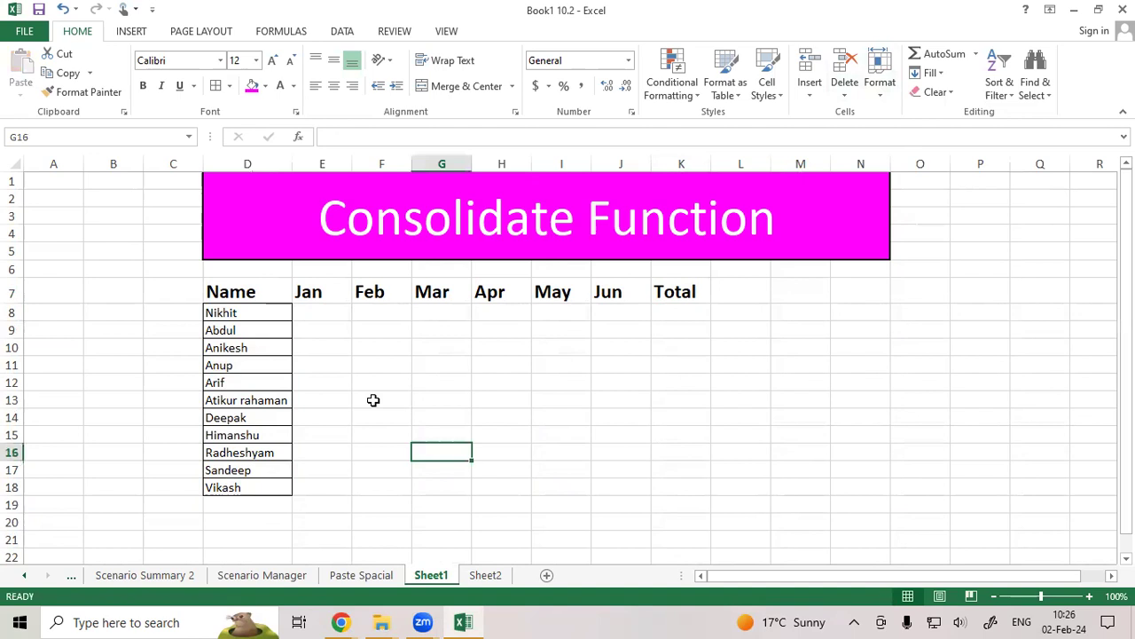
Step: Enter =RANDBETWEEN(100,200) in E8 on Sheet1 and fill it across the Jan to Jun columns through J18
click(318, 317)
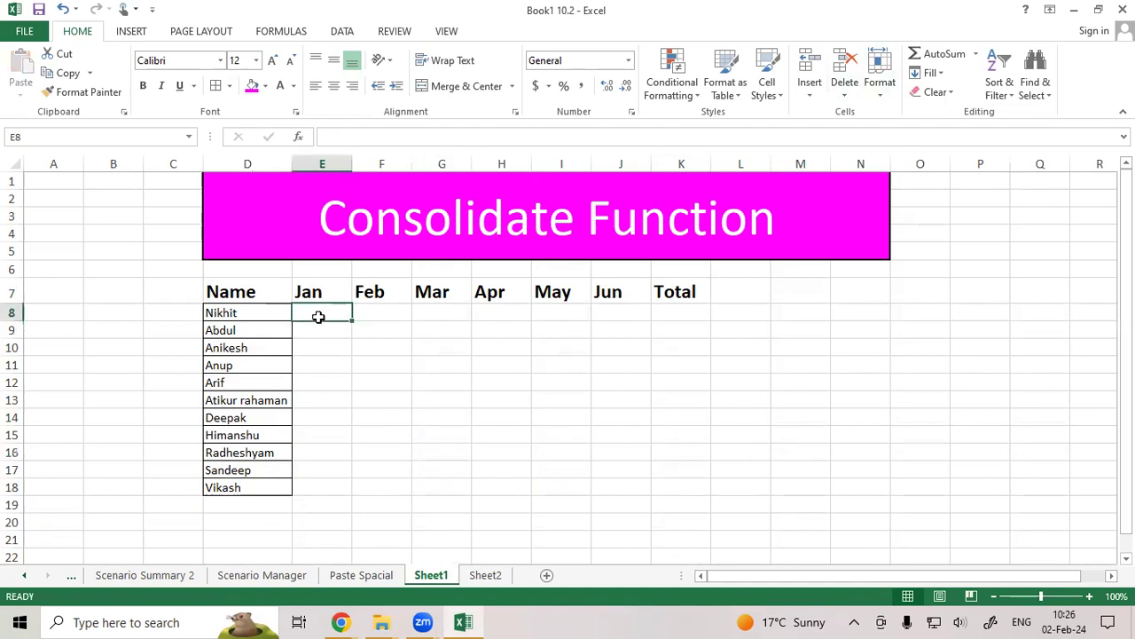
text(=r)
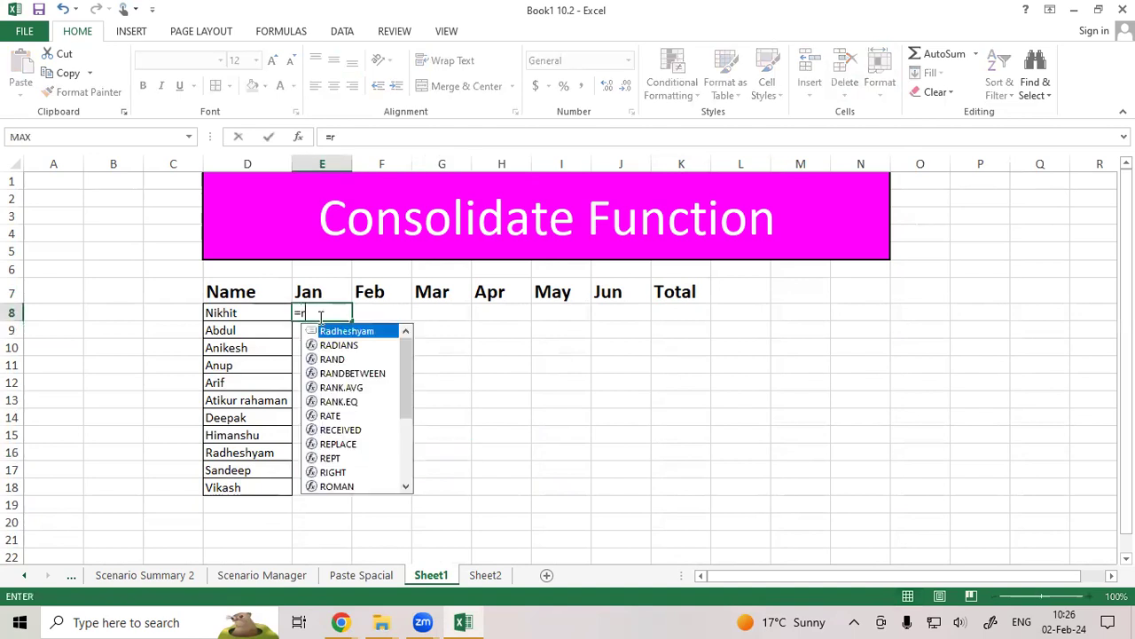
text(andb)
key(Tab)
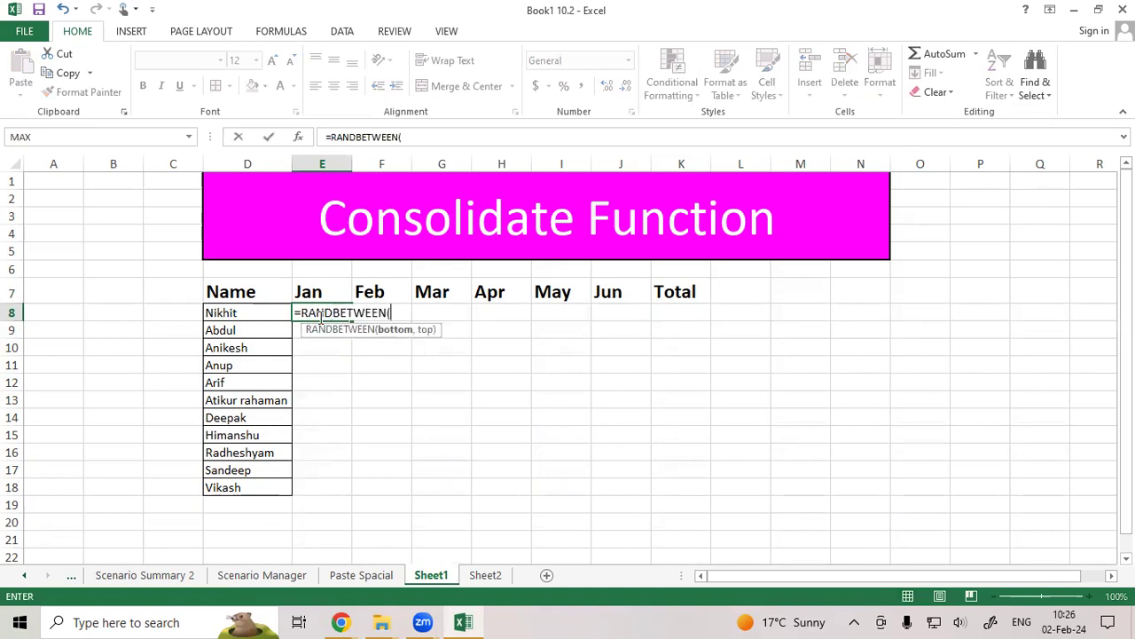
text(100,200)
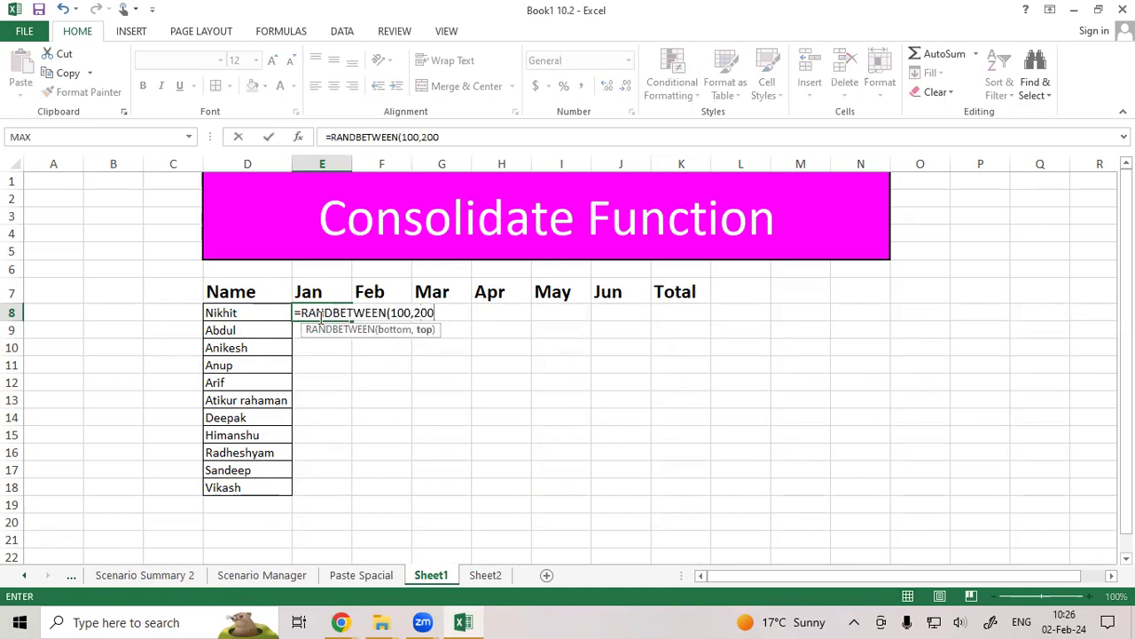
text())
key(Return)
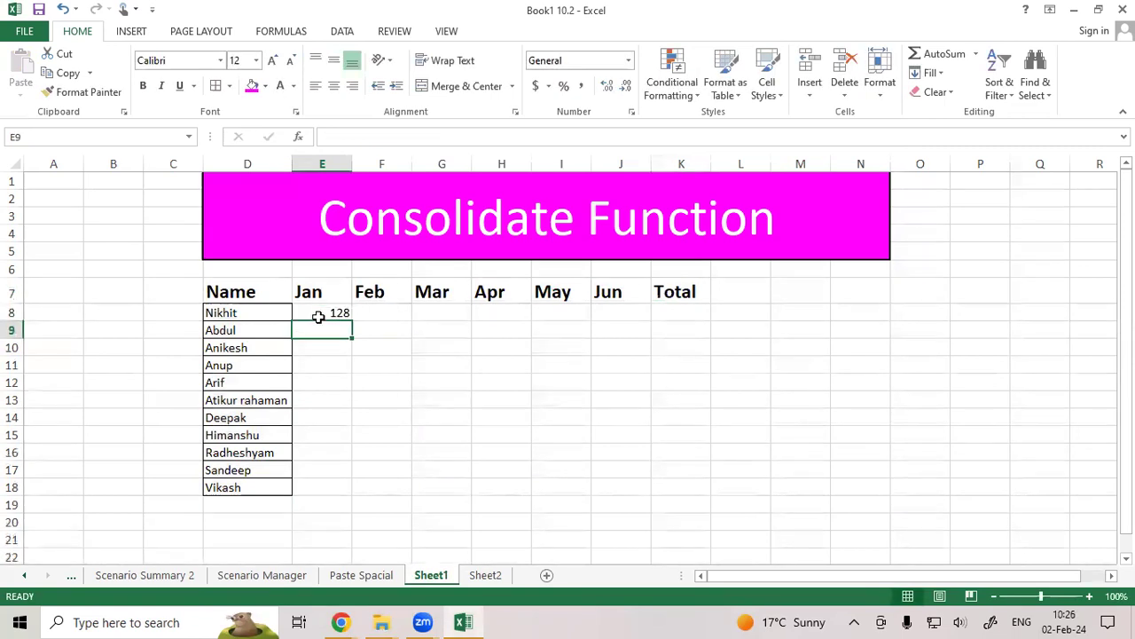
click(317, 315)
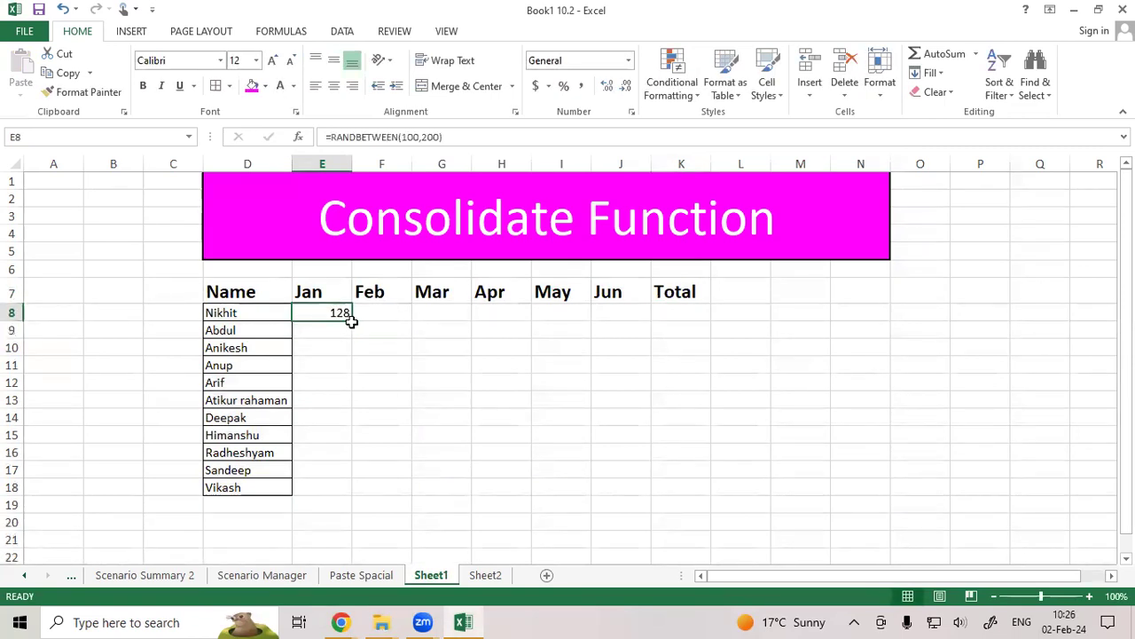
drag(352, 321, 630, 487)
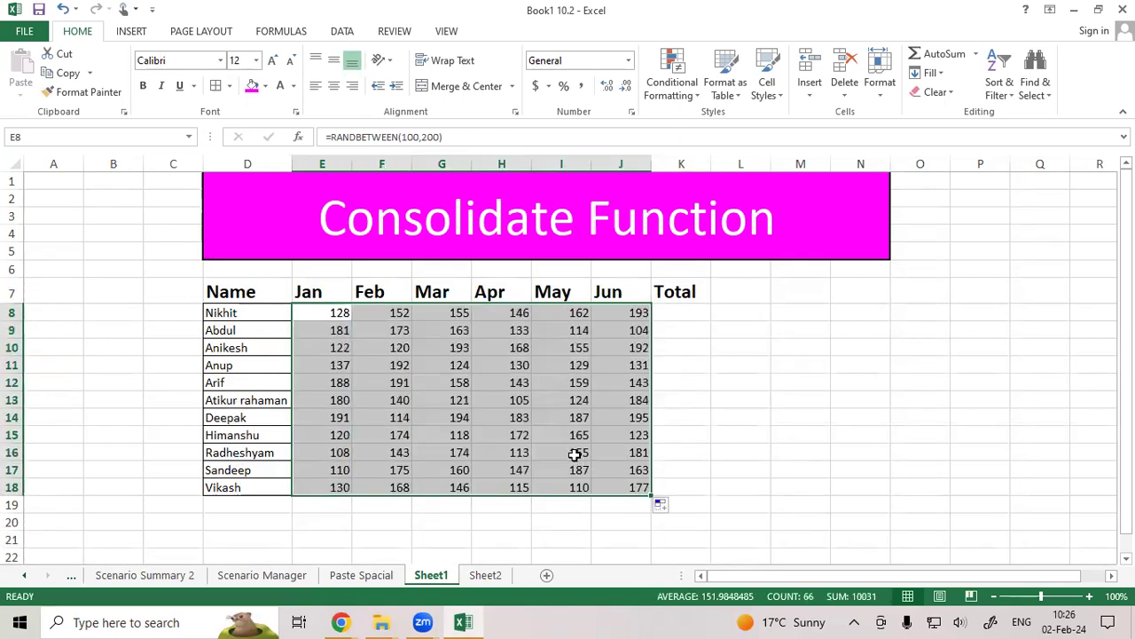
Step: Replace the random-number formulas in E8:J18 on Sheet1 with their fixed values
right_click(528, 435)
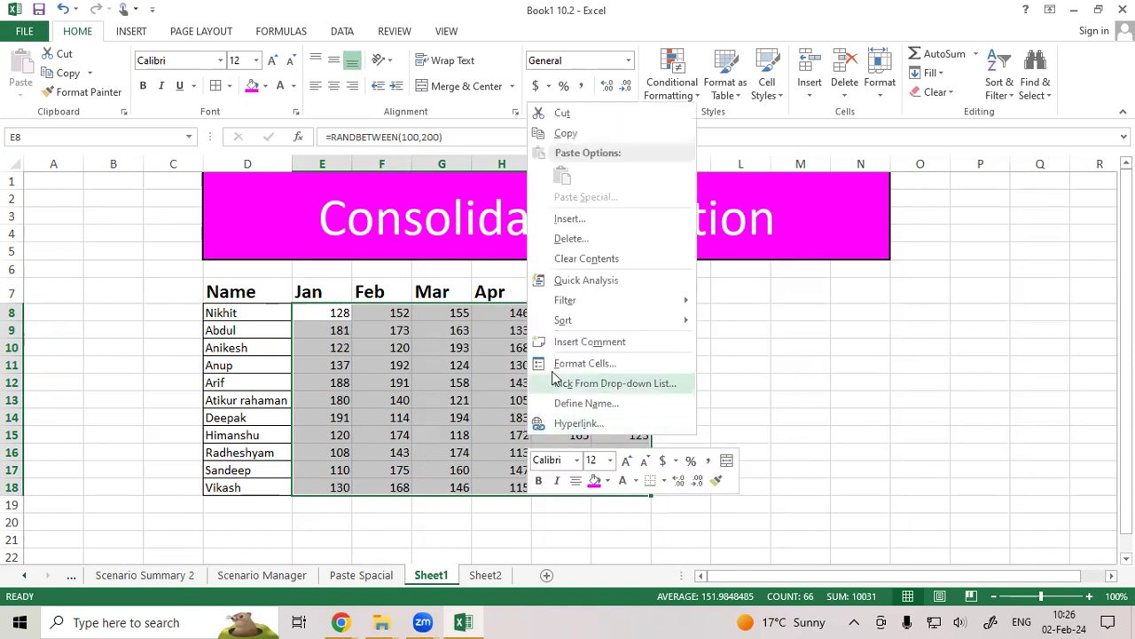
click(568, 135)
right_click(493, 373)
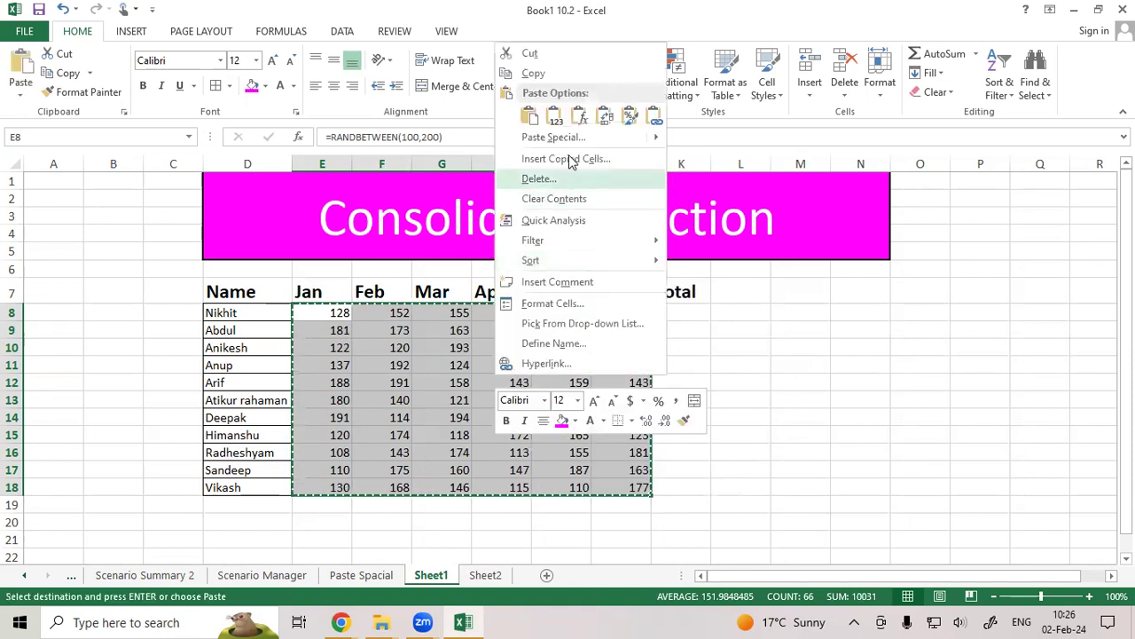
click(555, 116)
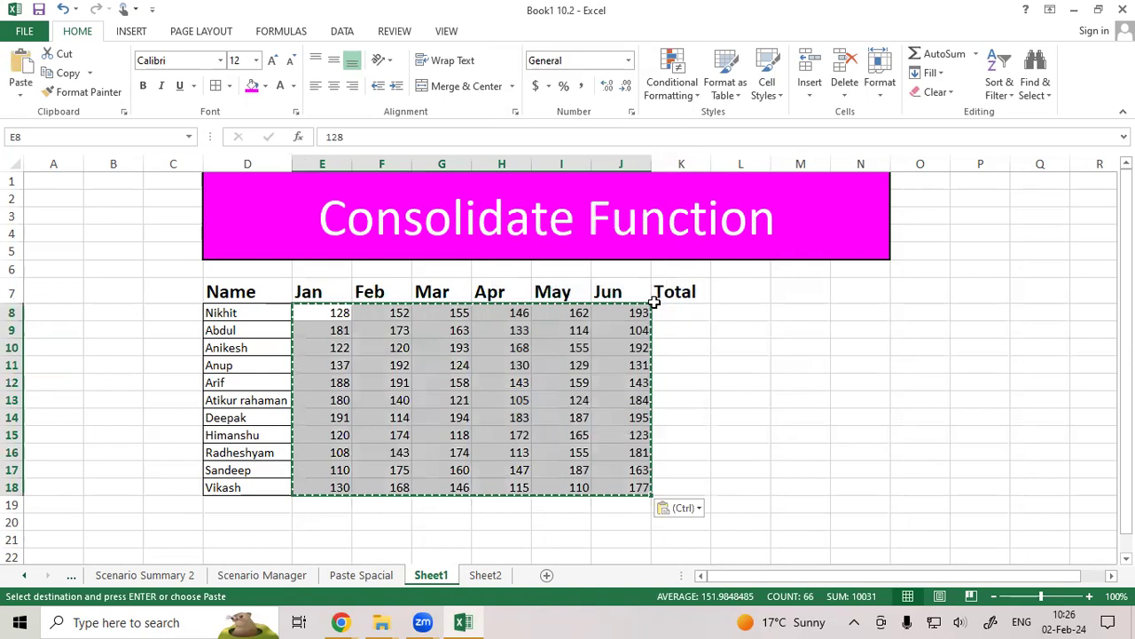
key(Escape)
Step: Enter =SUM(E8:J8) in K8 on Sheet1 and fill the Total column down to K18
click(674, 316)
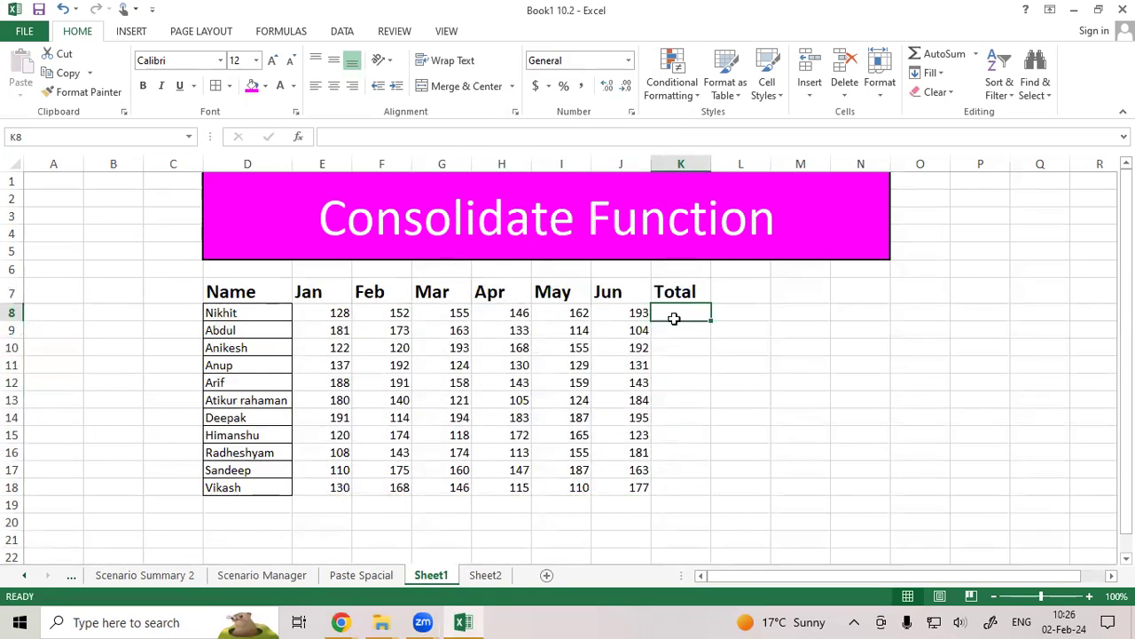
key(alt+equal)
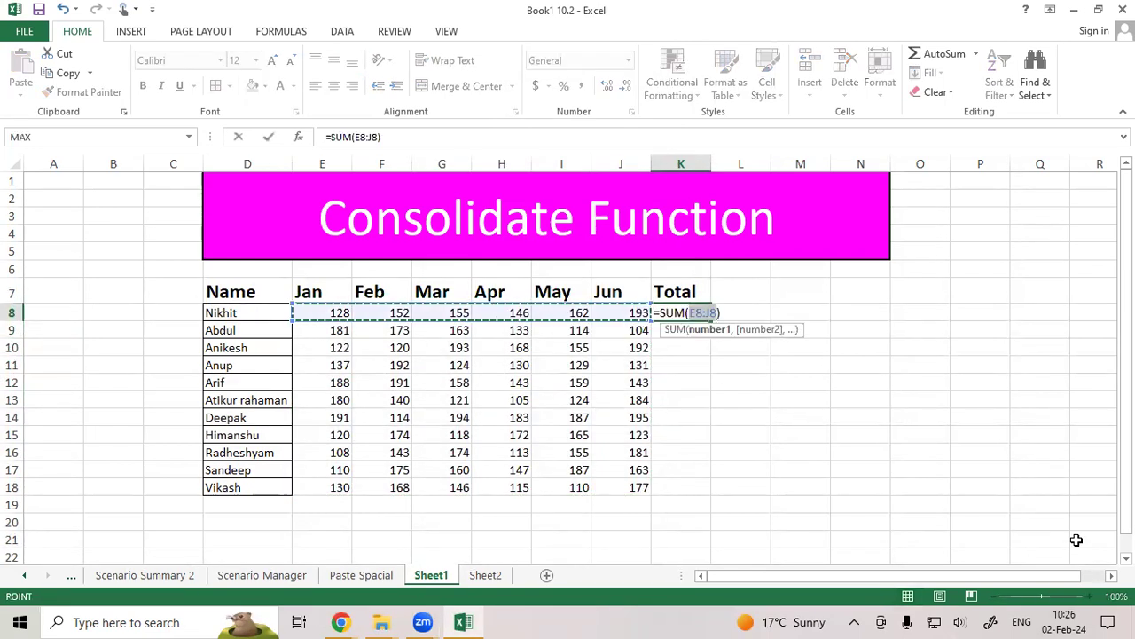
key(Return)
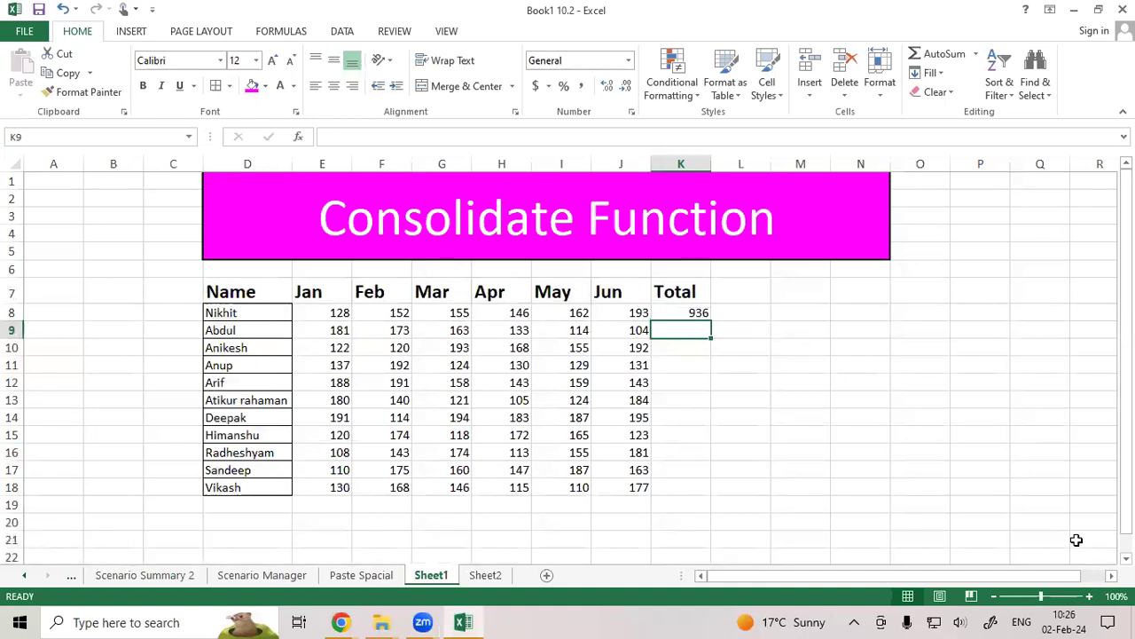
click(709, 314)
drag(710, 319, 709, 495)
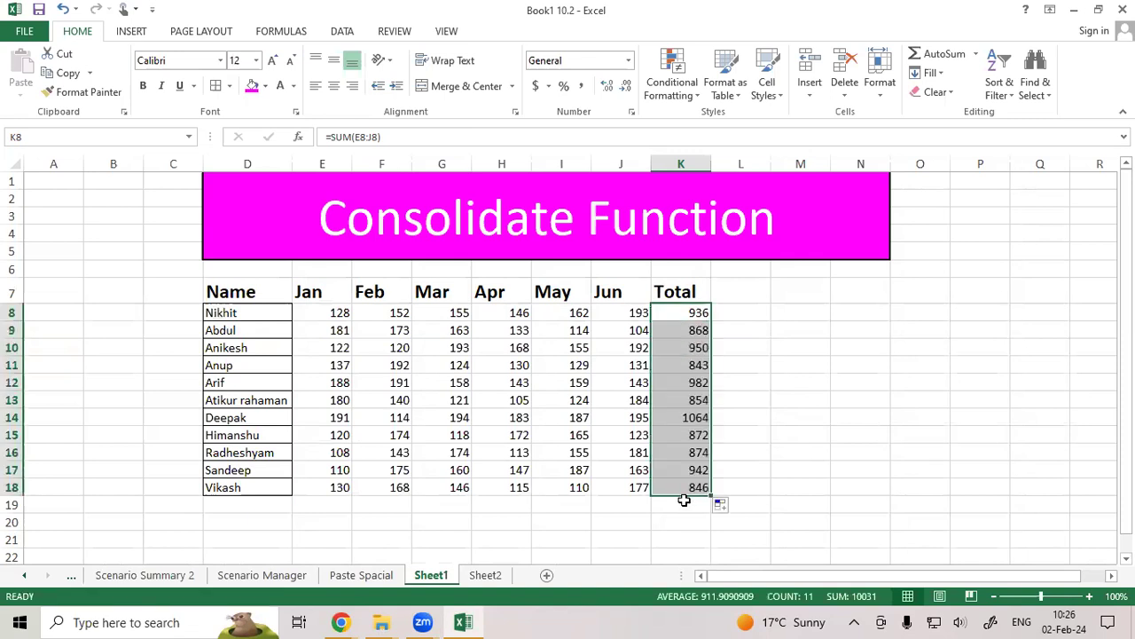
Step: Apply all borders to the Sheet1 table D7:K18
drag(246, 288, 677, 487)
click(215, 85)
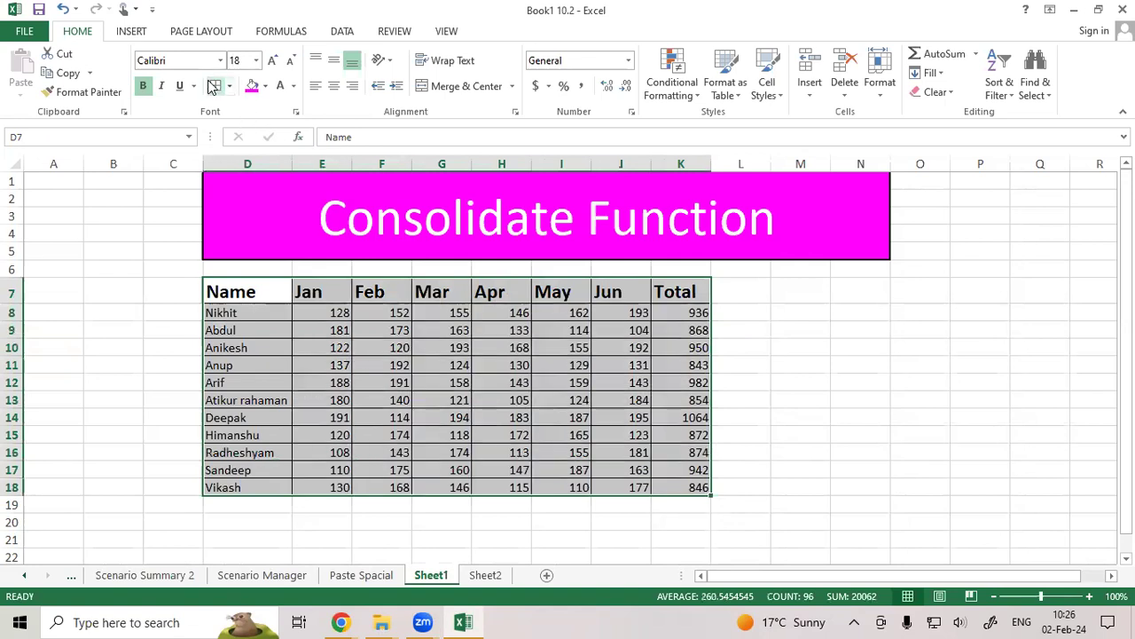
click(860, 366)
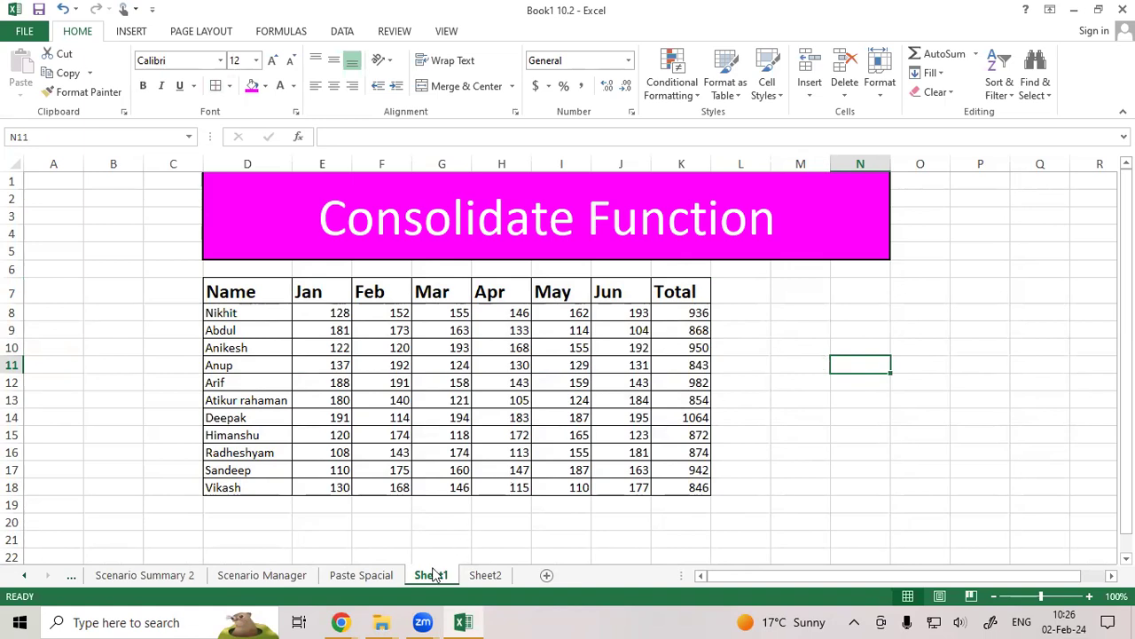
Step: Copy the Jul to Total block E7:K18 from Sheet2 and paste it at K7 on Sheet1 beside the Jun column
click(479, 583)
click(457, 465)
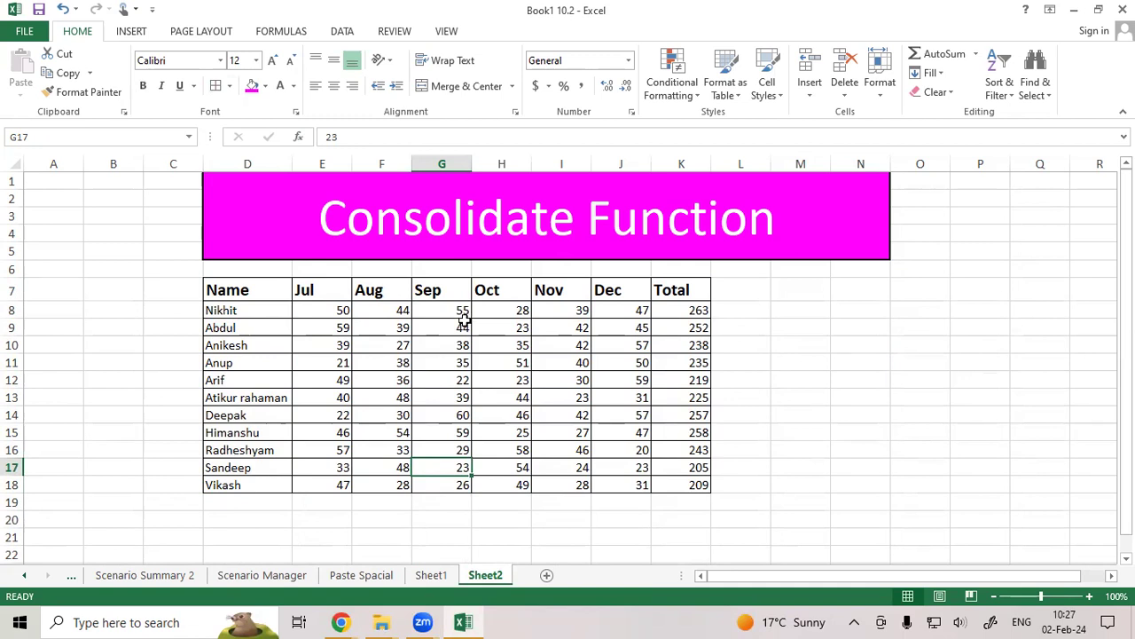
drag(328, 295, 689, 482)
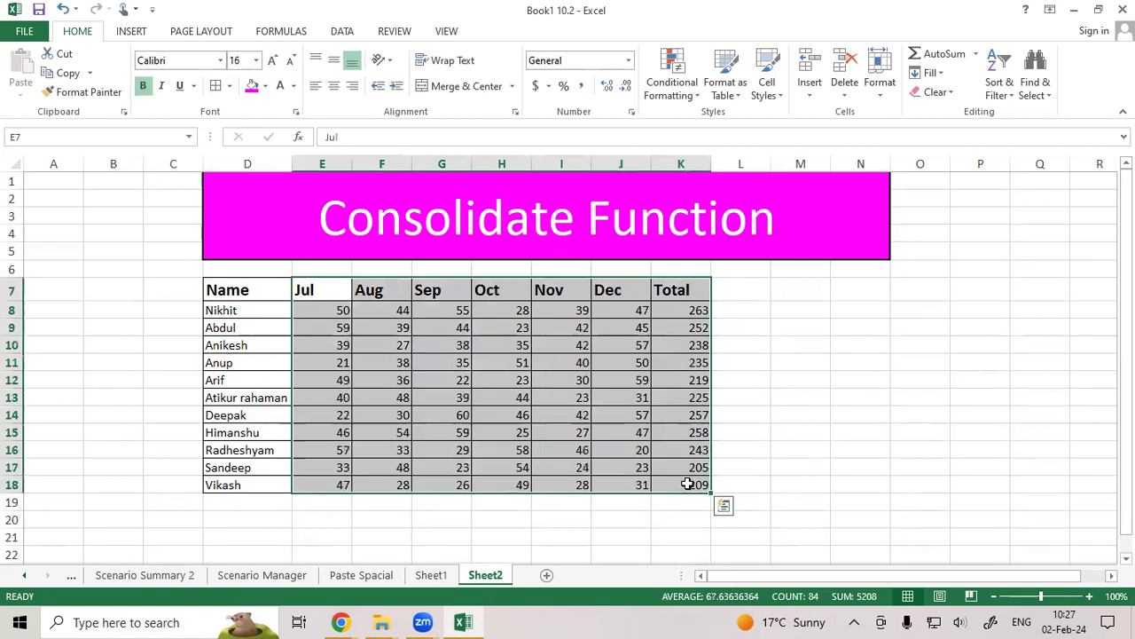
key(ctrl+c)
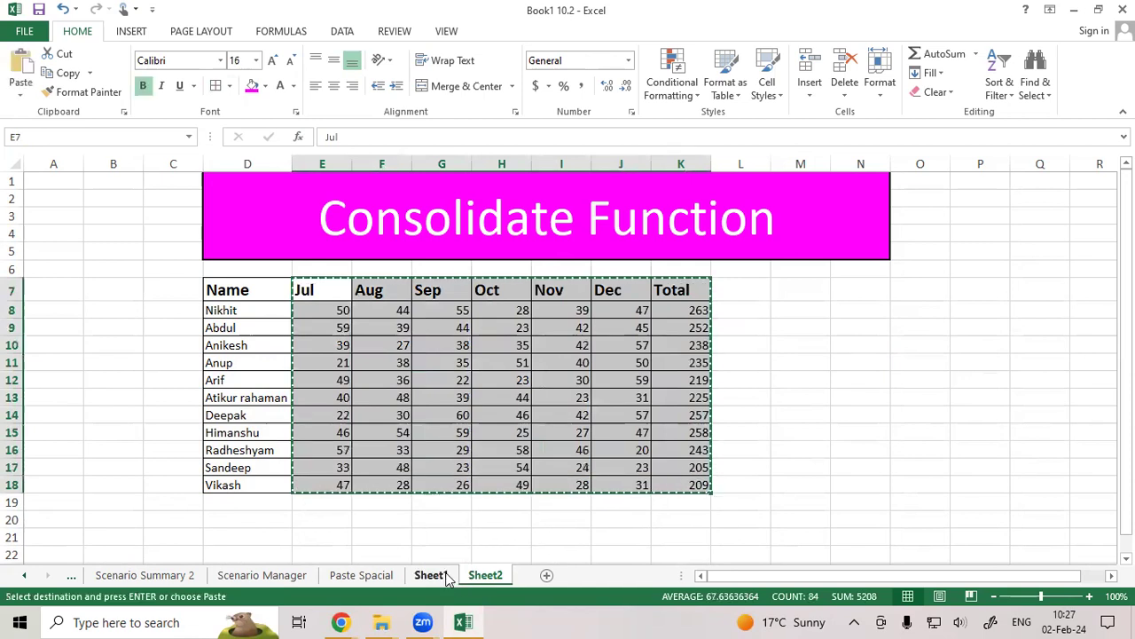
click(431, 575)
click(672, 296)
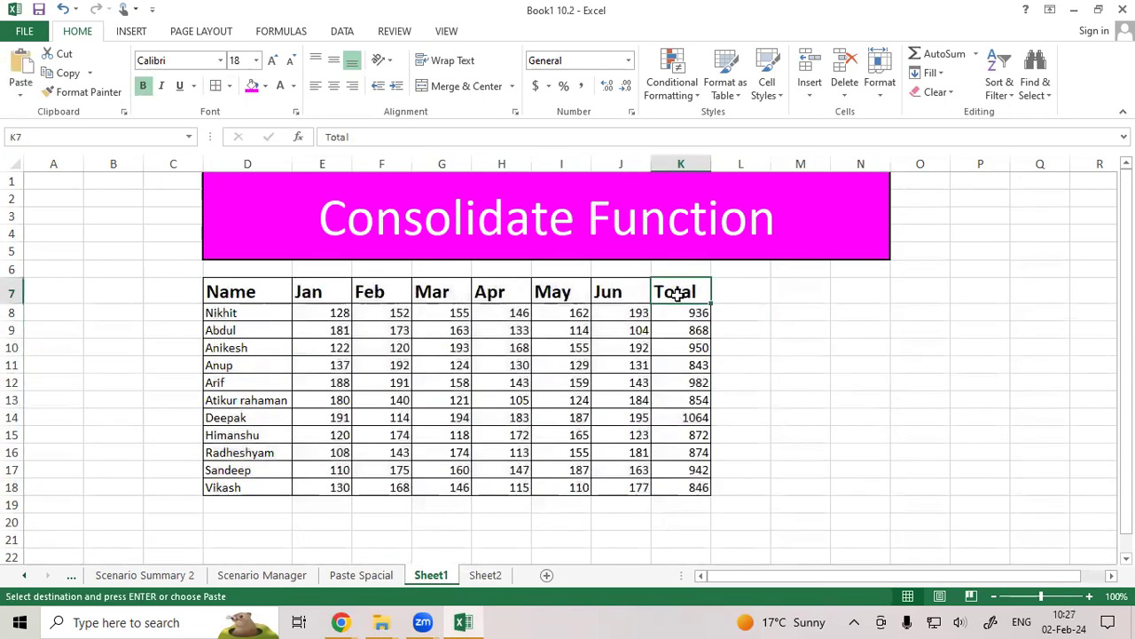
key(ctrl+v)
drag(347, 292, 991, 291)
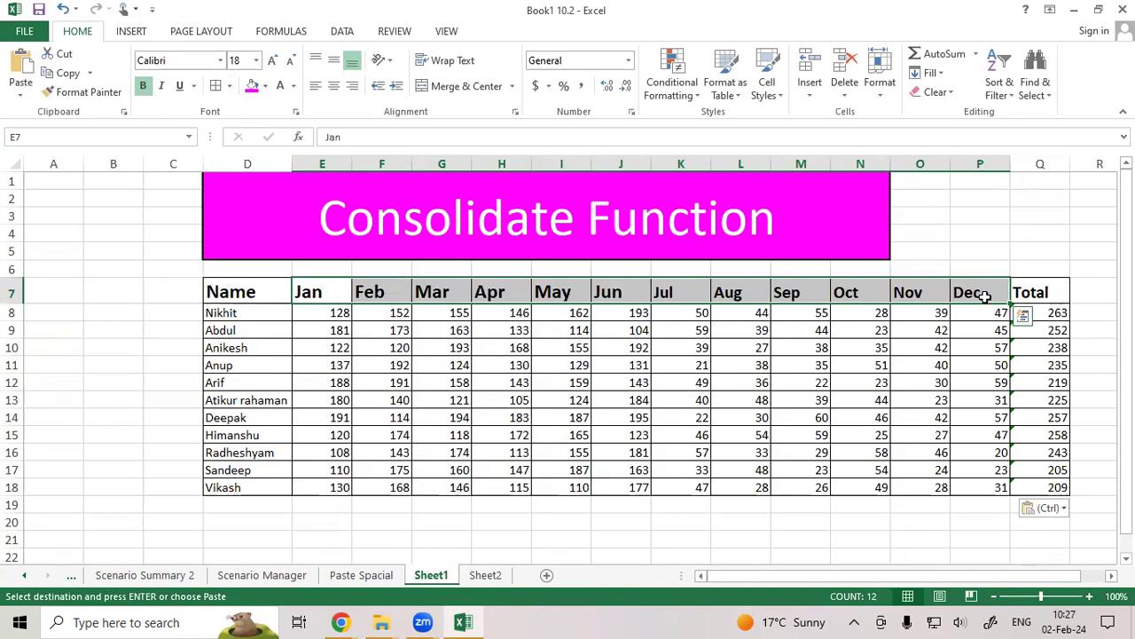
Step: Undo the paste on Sheet1 while keeping the table borders, and cancel the pending copy on Sheet2
key(ctrl+z)
key(ctrl+z)
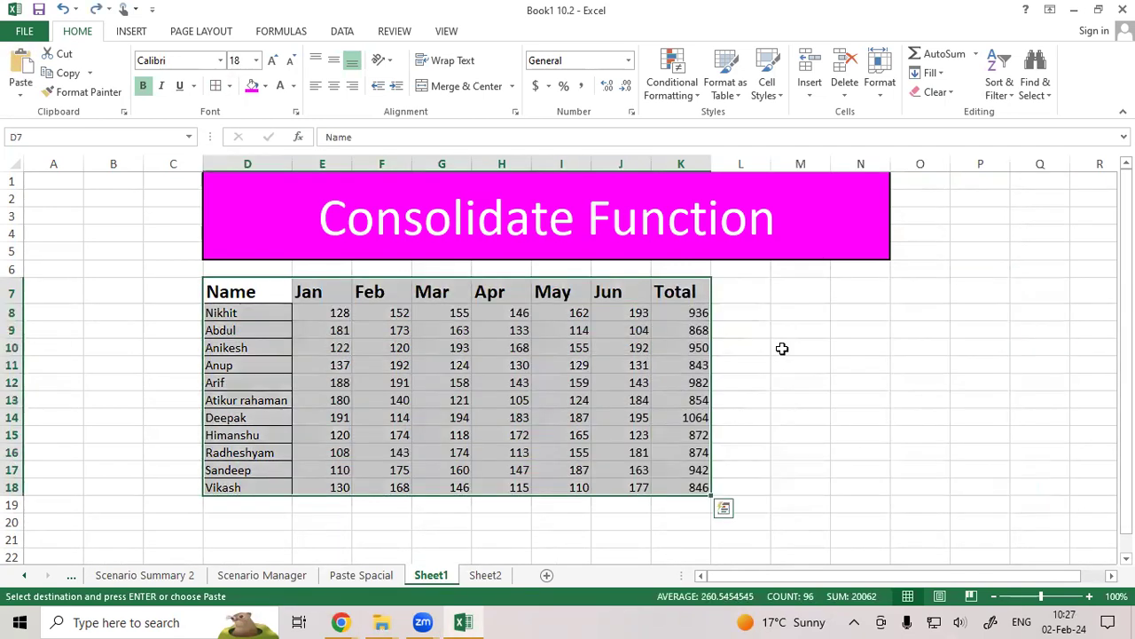
key(ctrl+q)
click(738, 322)
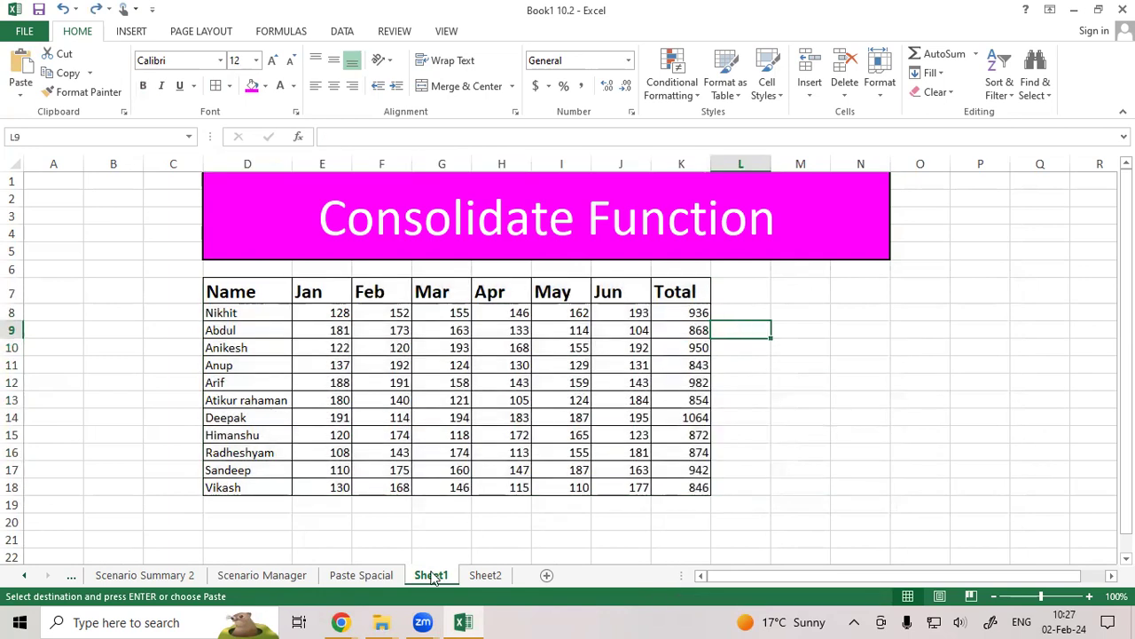
click(479, 577)
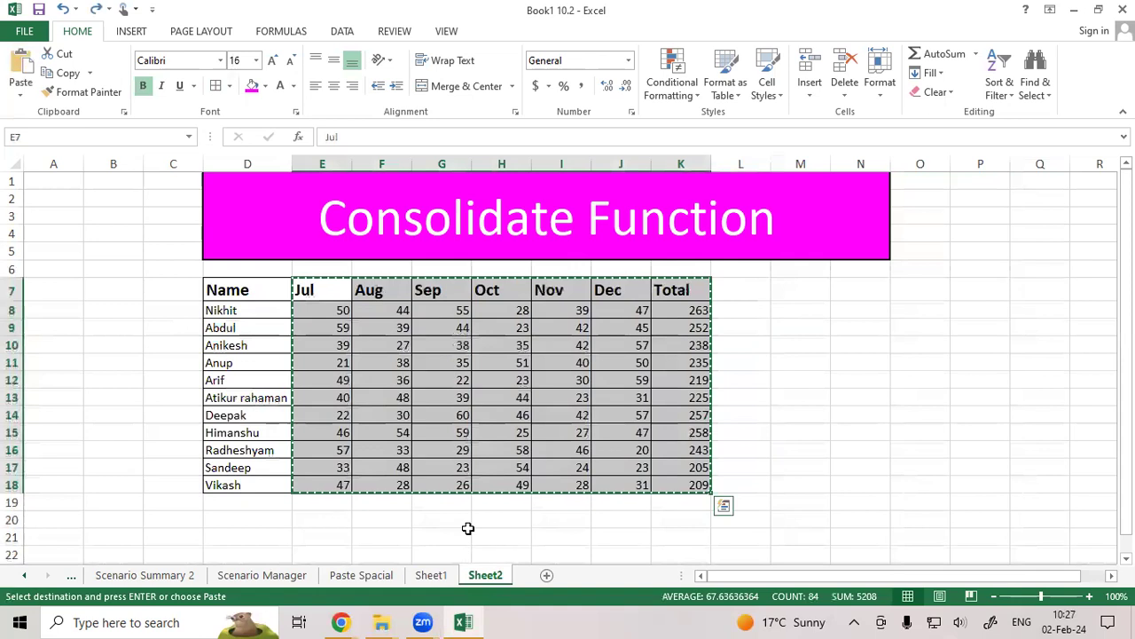
key(Escape)
click(468, 524)
Step: Add a new blank worksheet after Sheet2 and select its cell E4 as the consolidation destination
click(454, 578)
click(483, 579)
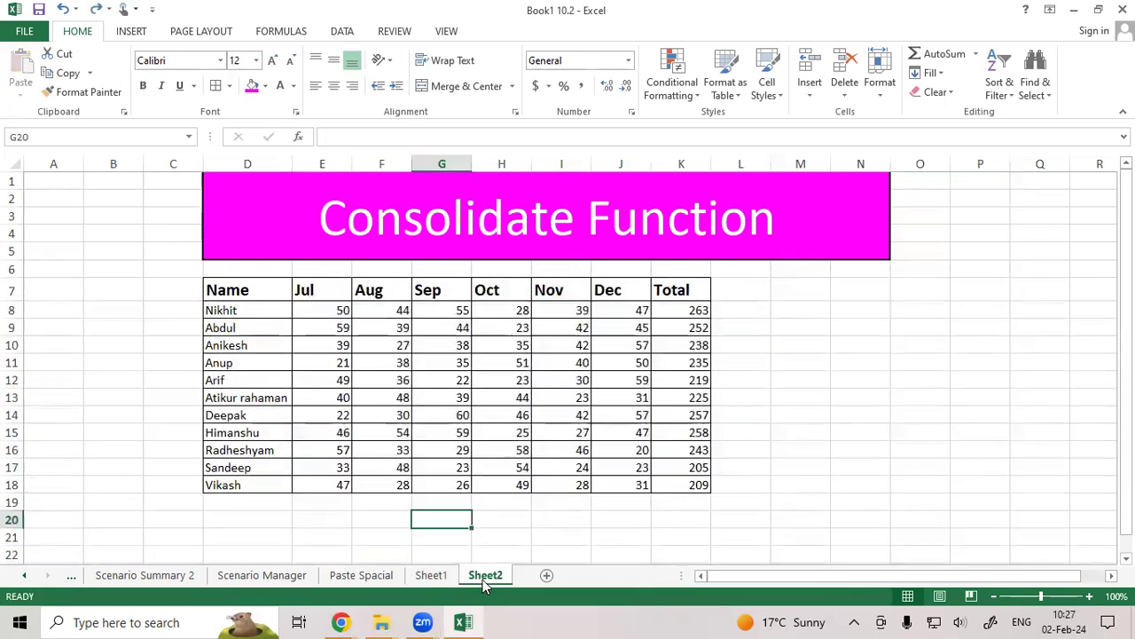
click(546, 578)
click(524, 487)
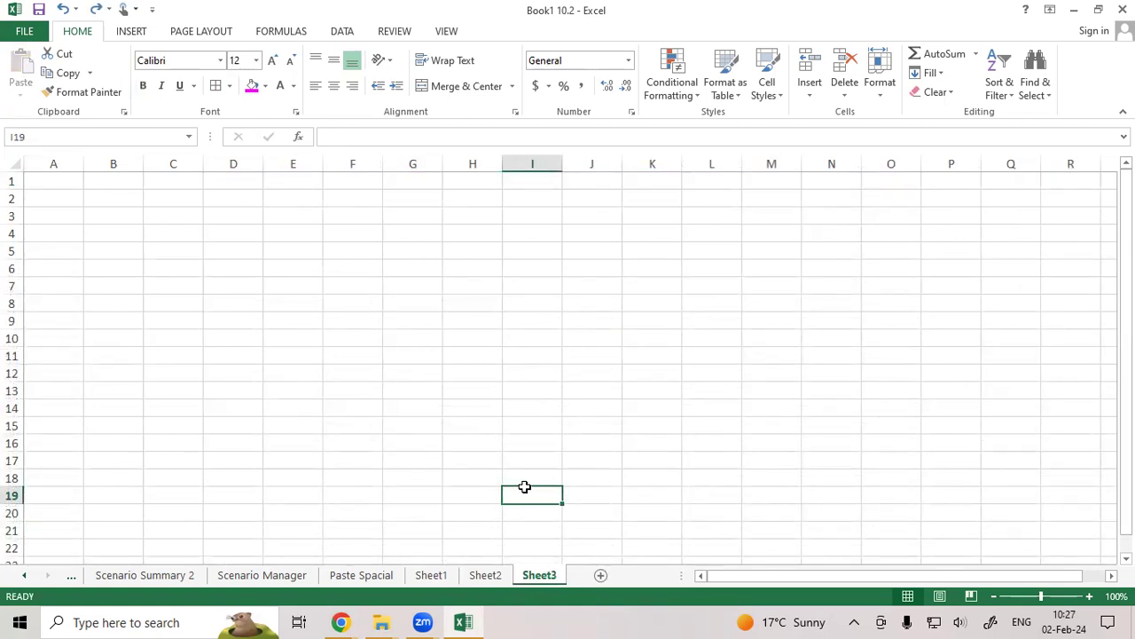
click(270, 235)
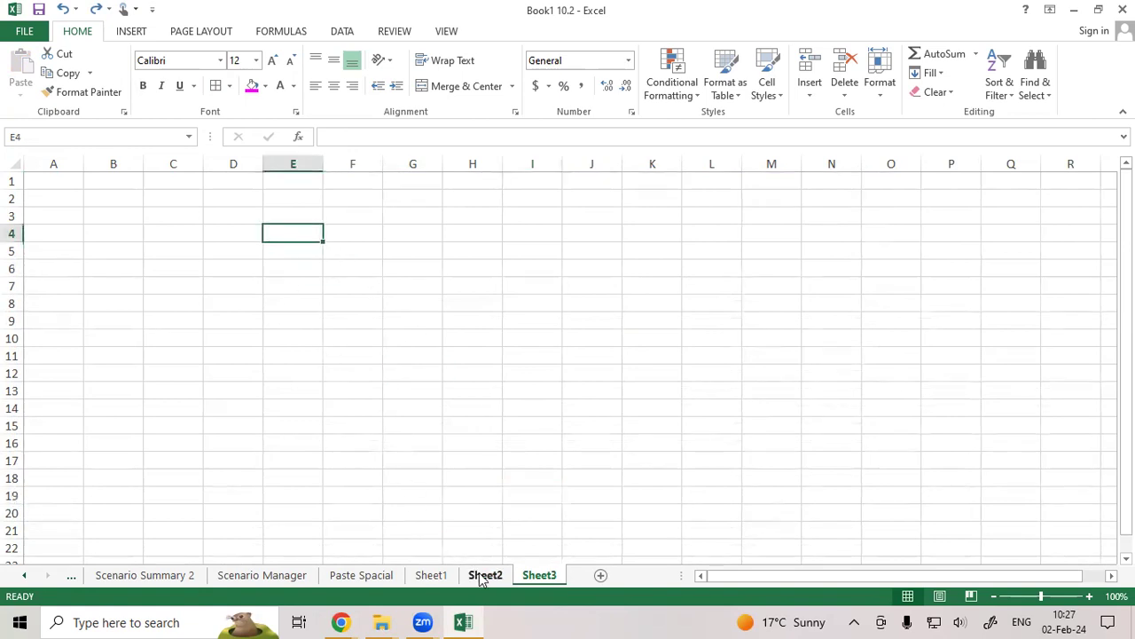
click(433, 577)
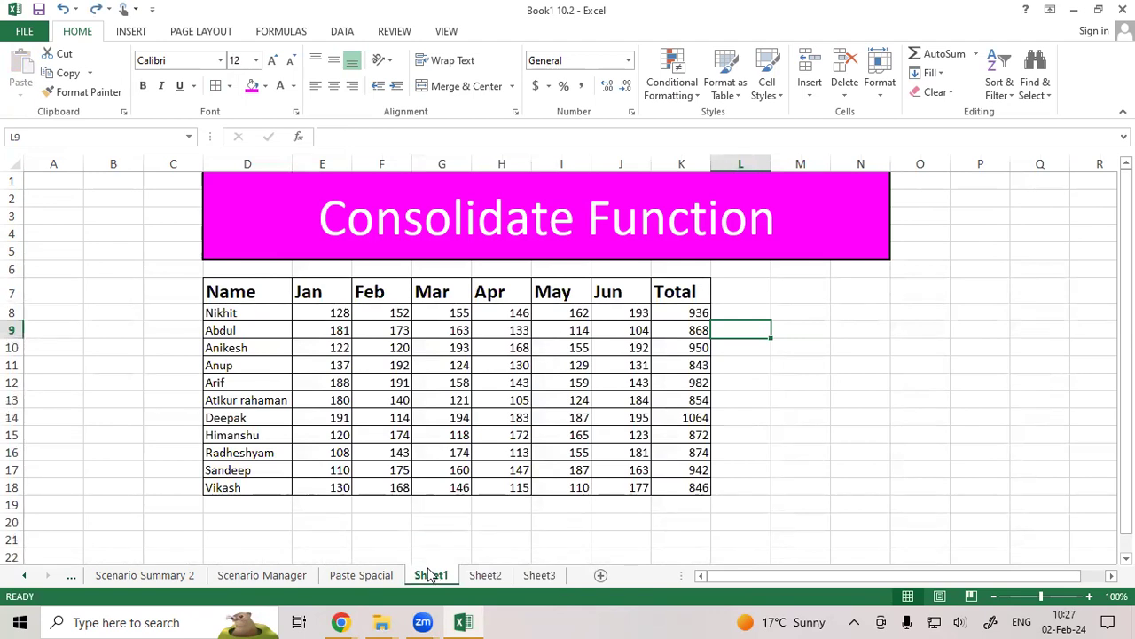
click(539, 575)
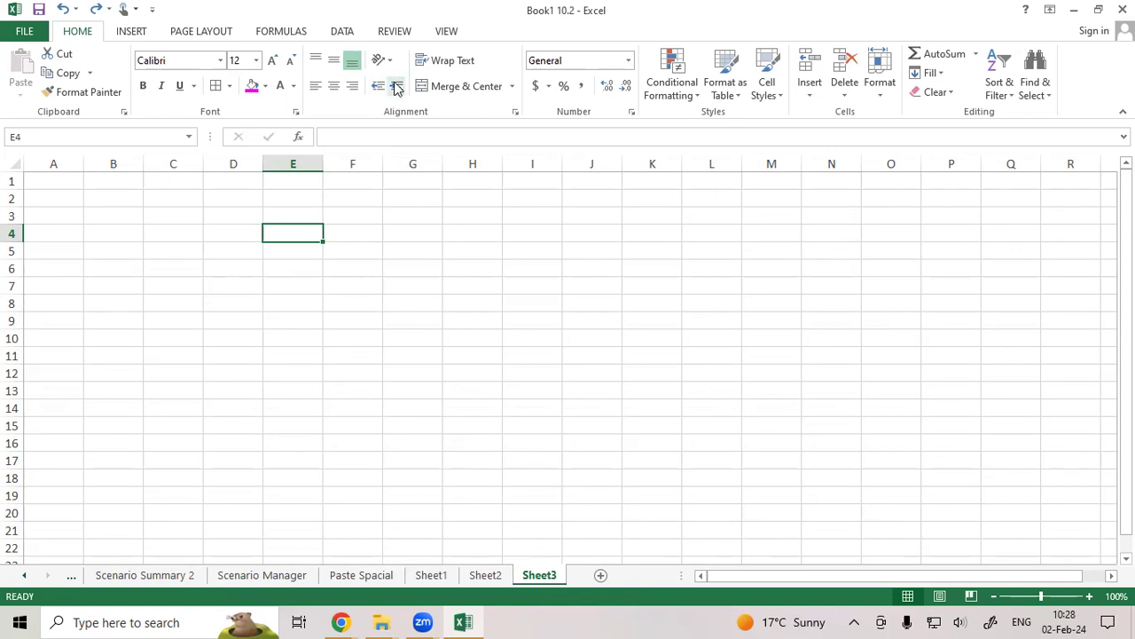
Step: Start the Consolidate command at E4 on Sheet3 and choose Sum as its function
click(342, 32)
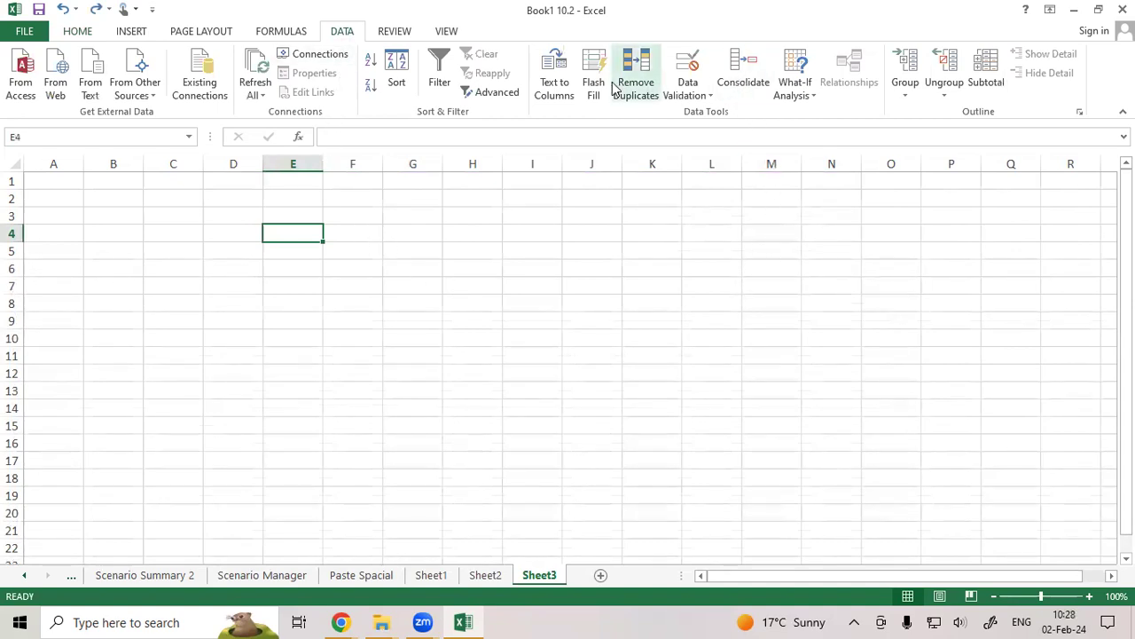
click(755, 68)
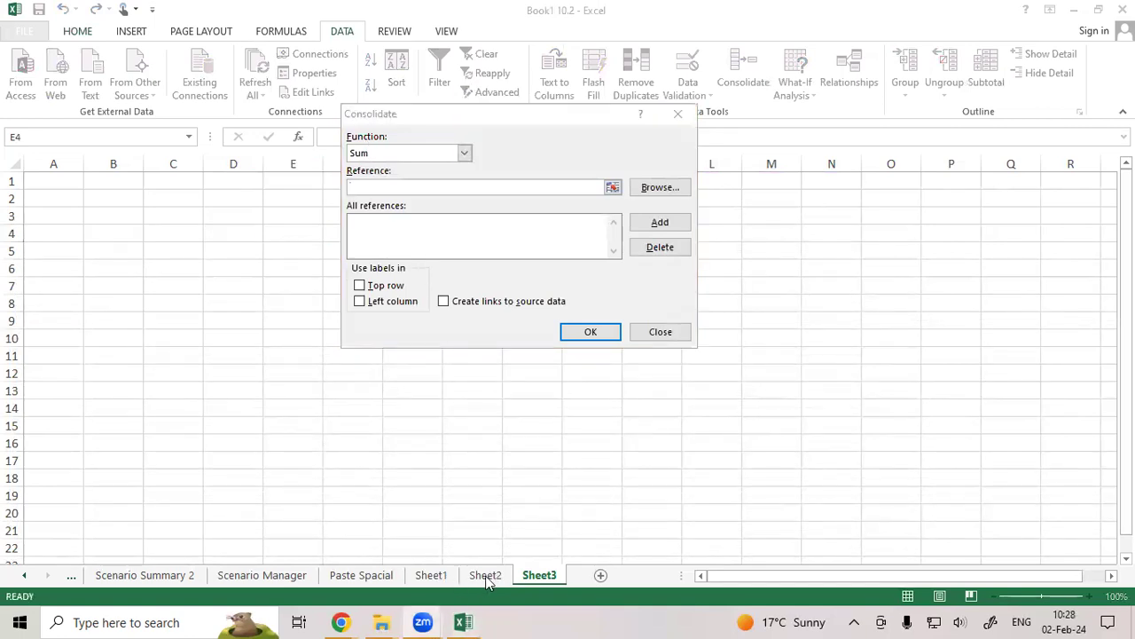
click(519, 165)
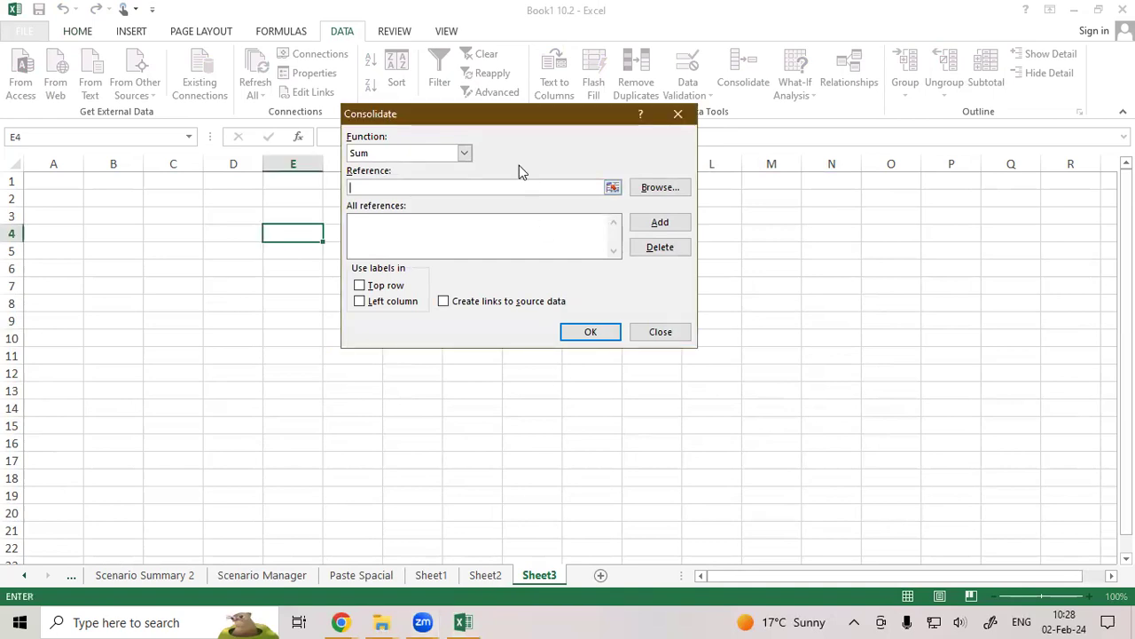
click(465, 154)
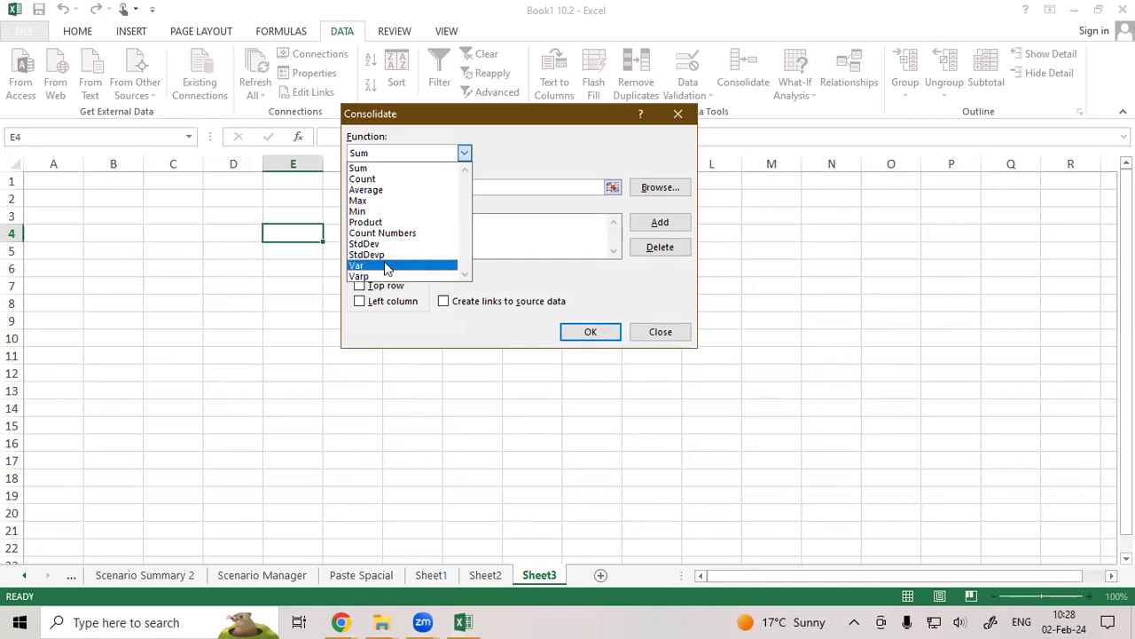
click(374, 168)
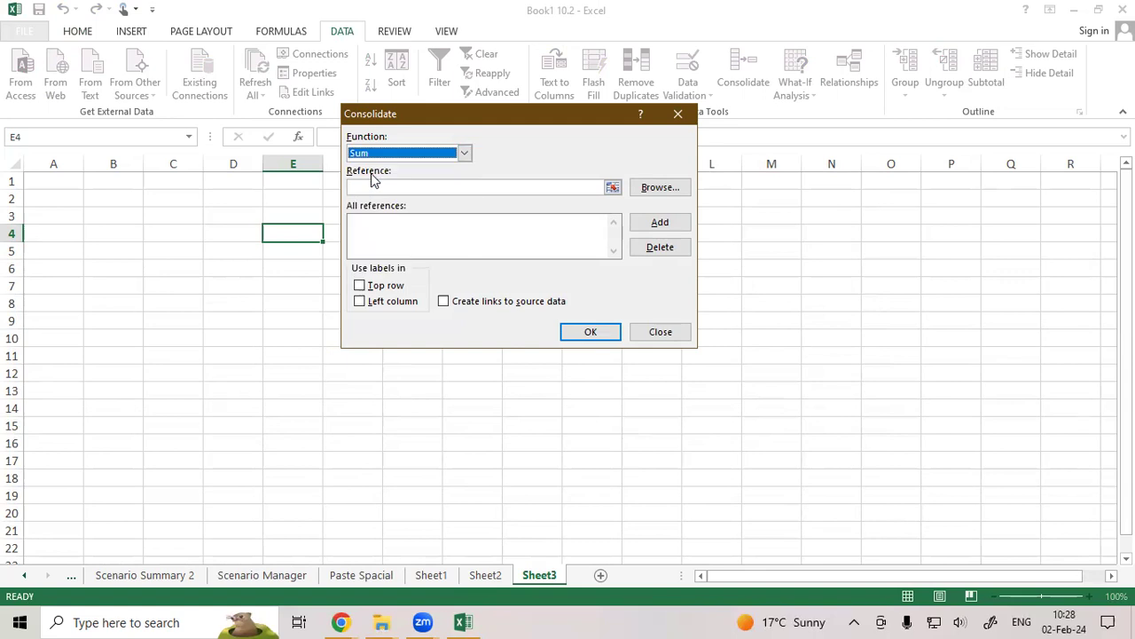
Step: Set the Consolidate reference to the whole Sheet1 table, Sheet1!$D$7:$K$18
click(377, 185)
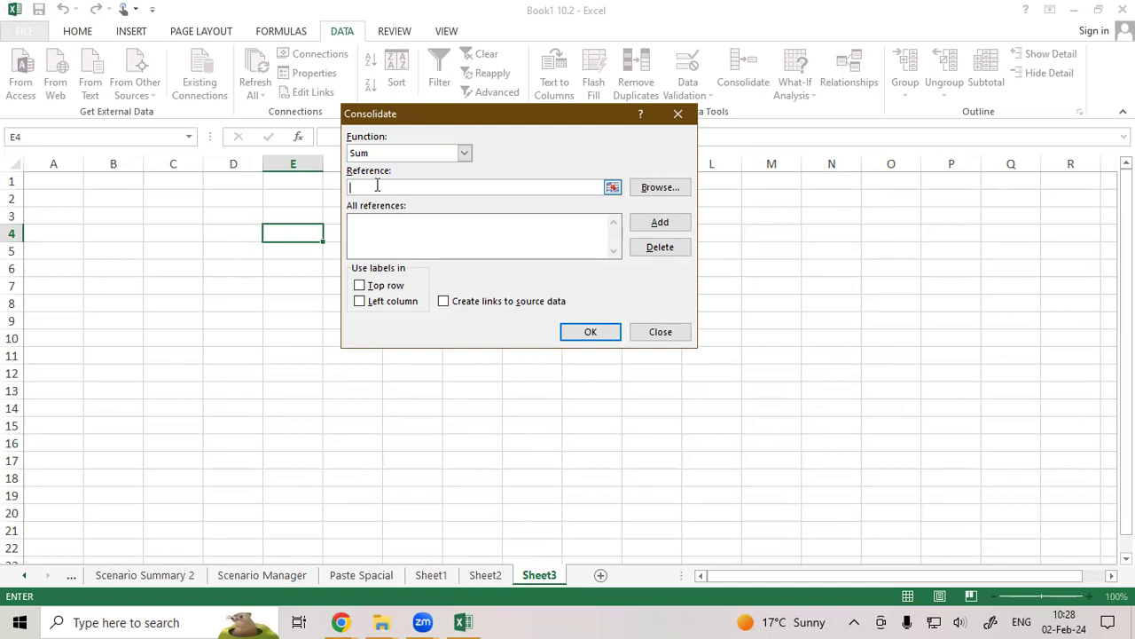
click(434, 577)
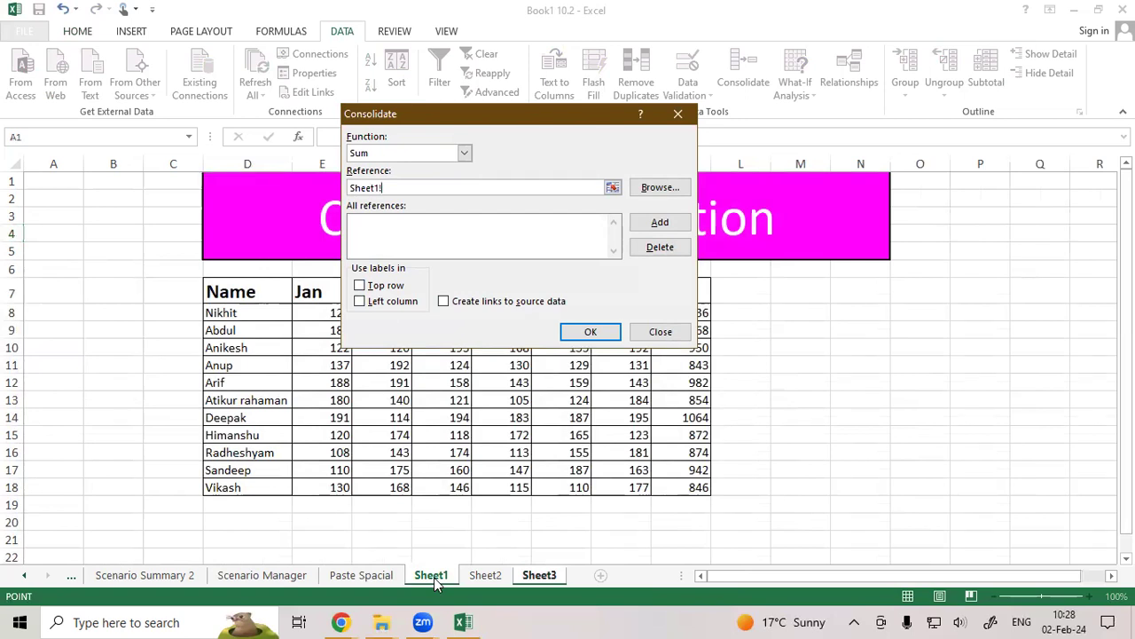
drag(275, 297, 664, 494)
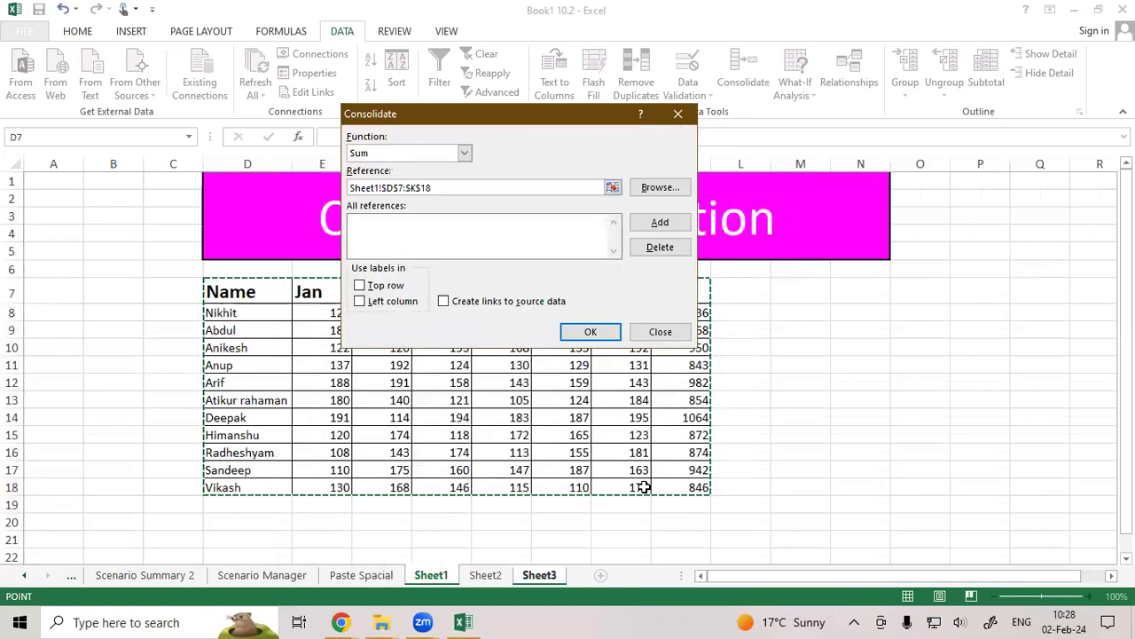
click(752, 81)
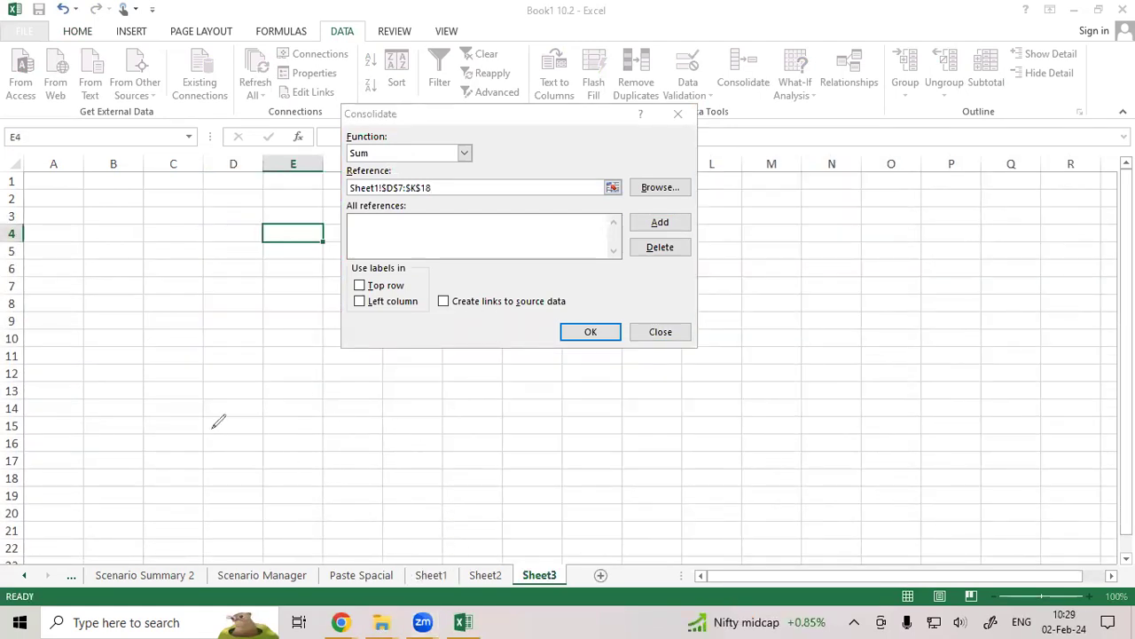
mouse_move(246, 305)
mouse_down()
mouse_move(246, 322)
mouse_move(266, 309)
mouse_move(255, 335)
mouse_up()
mouse_move(312, 293)
mouse_down()
mouse_move(323, 342)
mouse_move(396, 282)
mouse_move(403, 293)
mouse_up()
drag(338, 334, 390, 308)
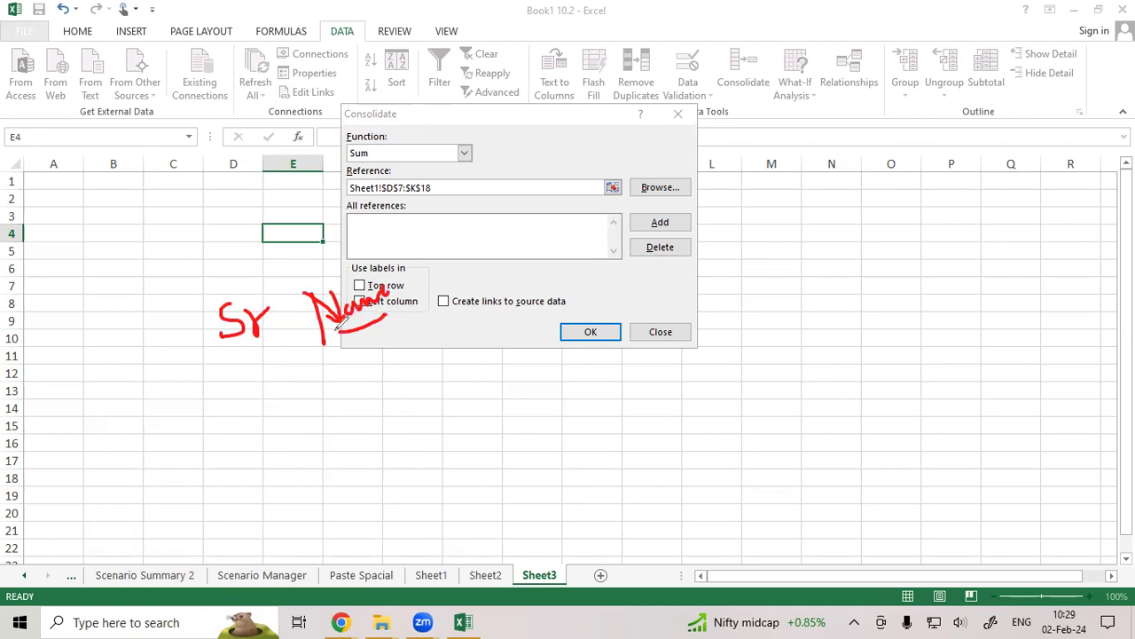
mouse_move(299, 282)
mouse_down()
mouse_move(321, 342)
mouse_move(410, 384)
mouse_up()
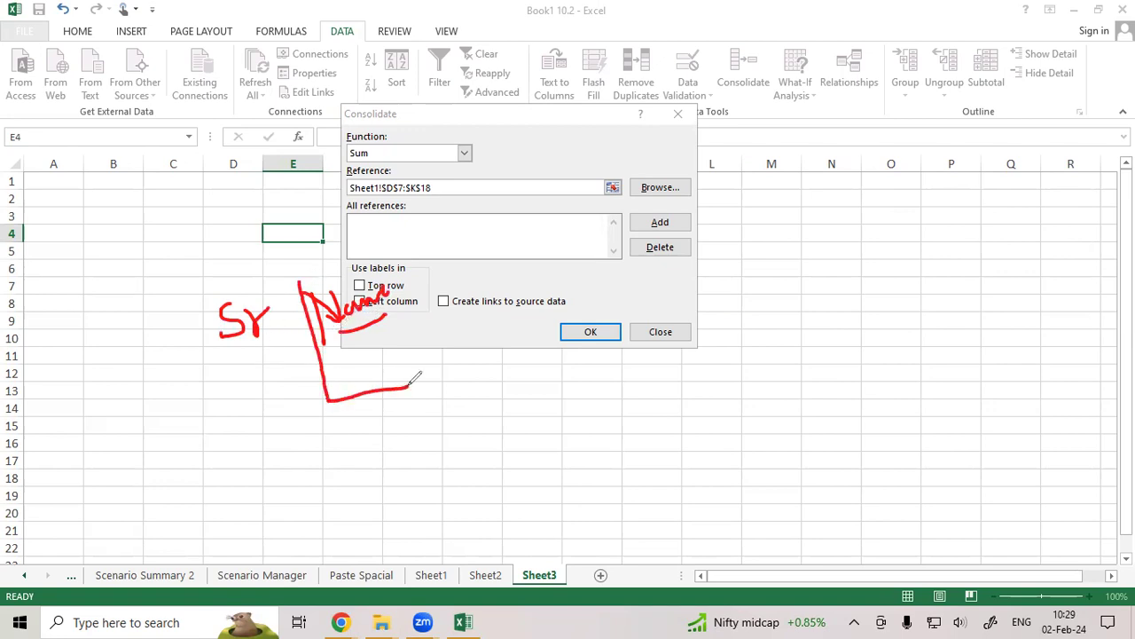
mouse_move(217, 290)
mouse_down()
mouse_move(294, 280)
mouse_move(305, 381)
mouse_move(233, 385)
mouse_up()
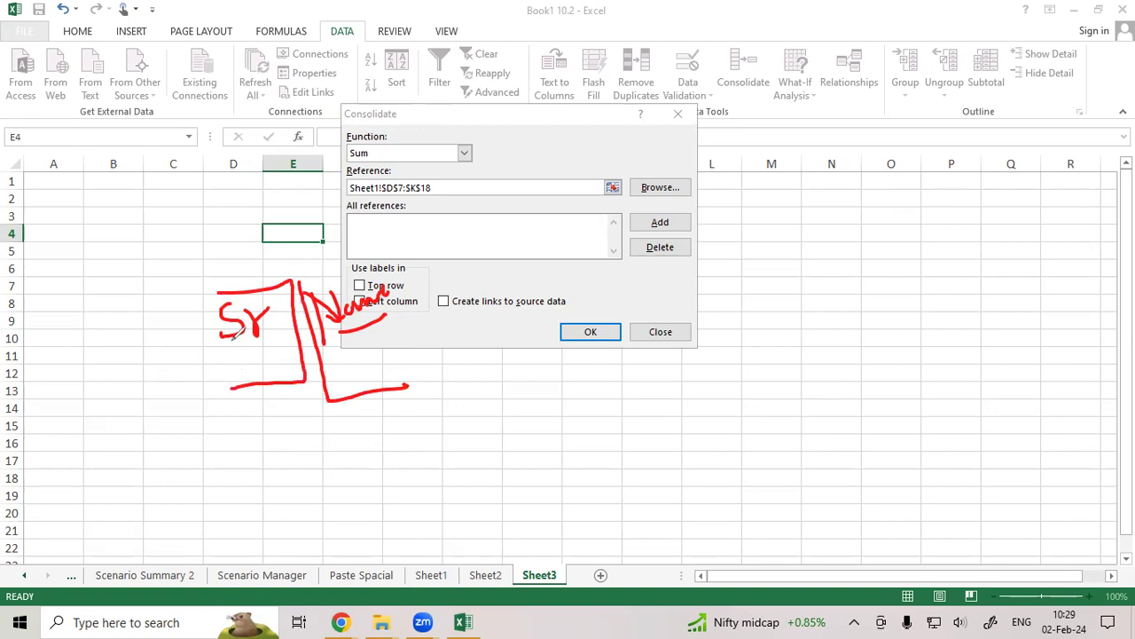
click(221, 354)
drag(220, 354, 269, 349)
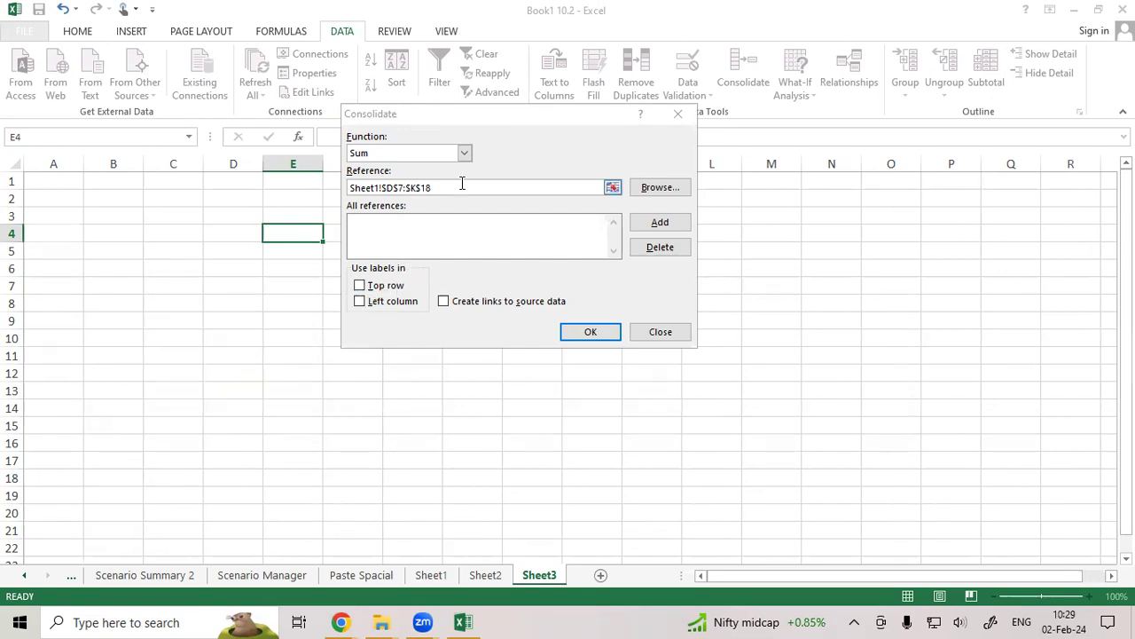
Step: Reselect the whole Sheet1 table, Sheet1!$D$7:$K$18, and add it to the list of consolidation references
click(431, 575)
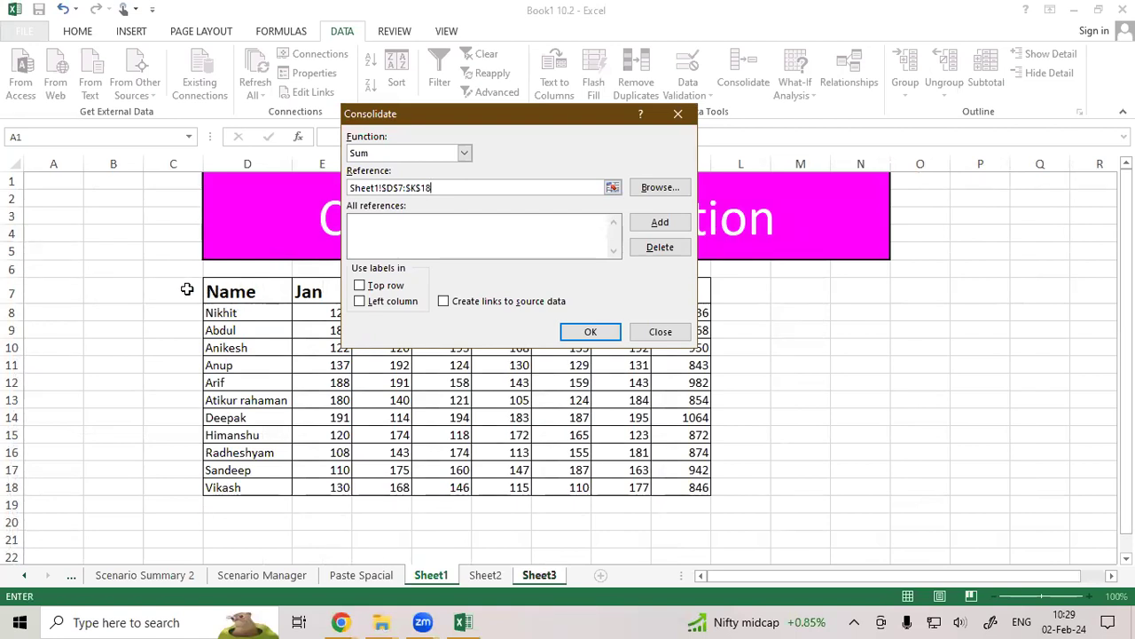
drag(257, 289, 666, 486)
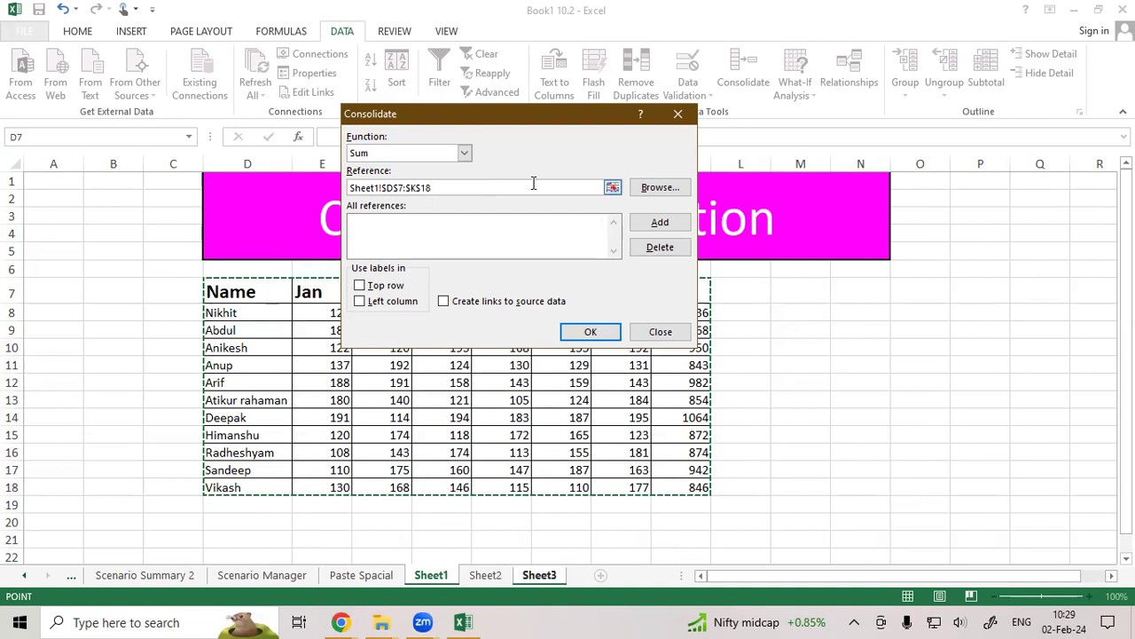
click(647, 223)
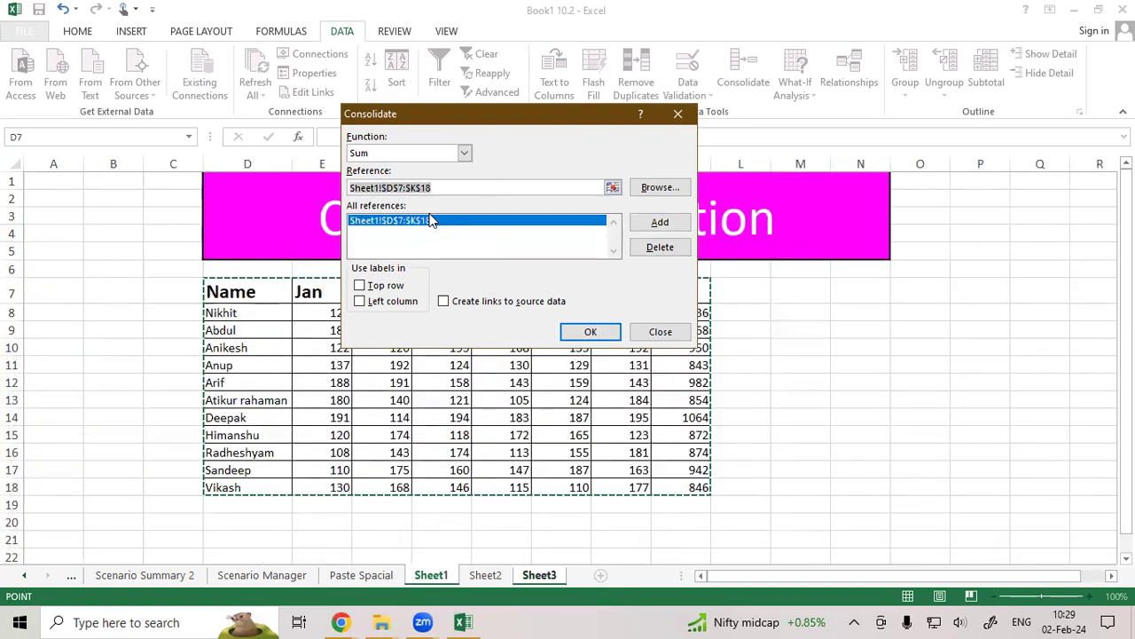
Step: Clear the reference, add the Sheet2 table range Sheet2!$D$7:$K$18 to the consolidation references, and return to Sheet3
key(BackSpace)
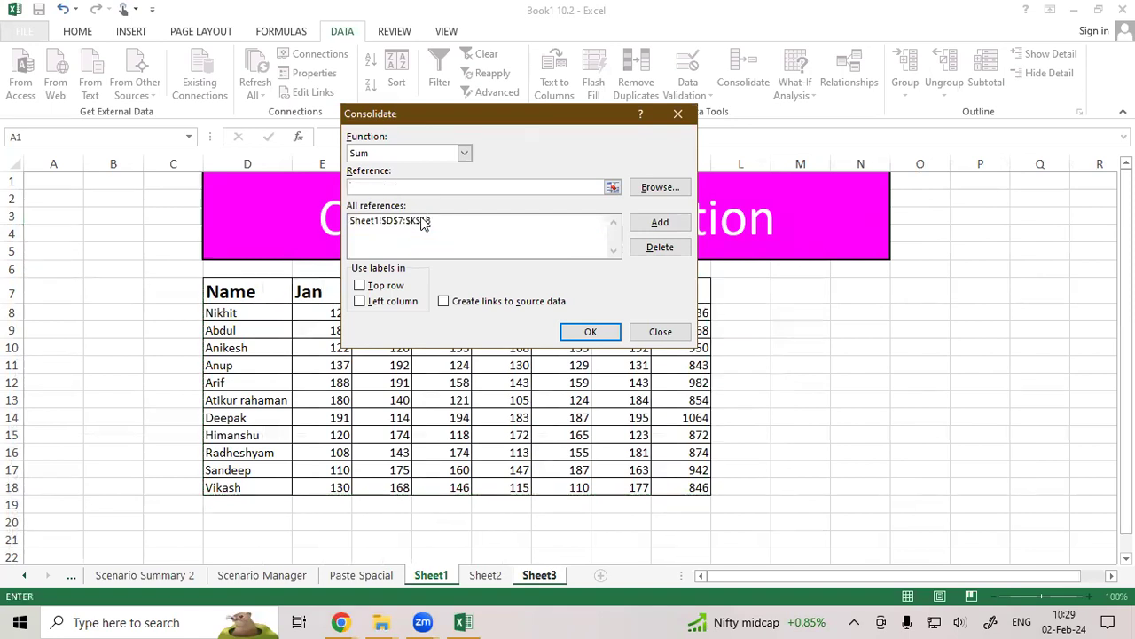
click(482, 576)
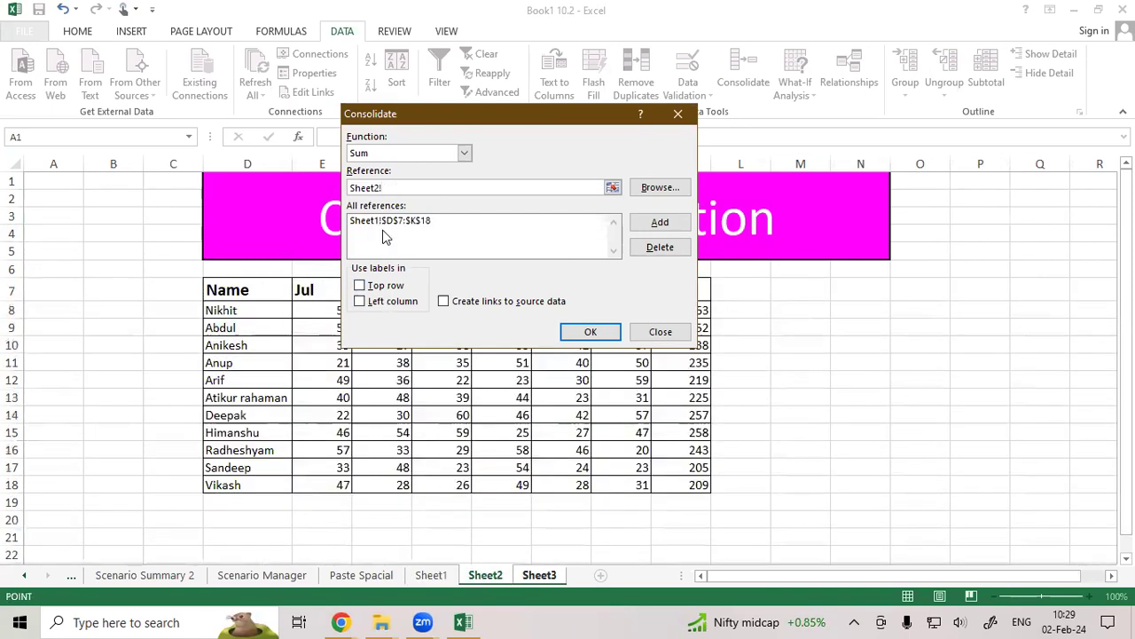
drag(245, 289, 668, 482)
click(649, 220)
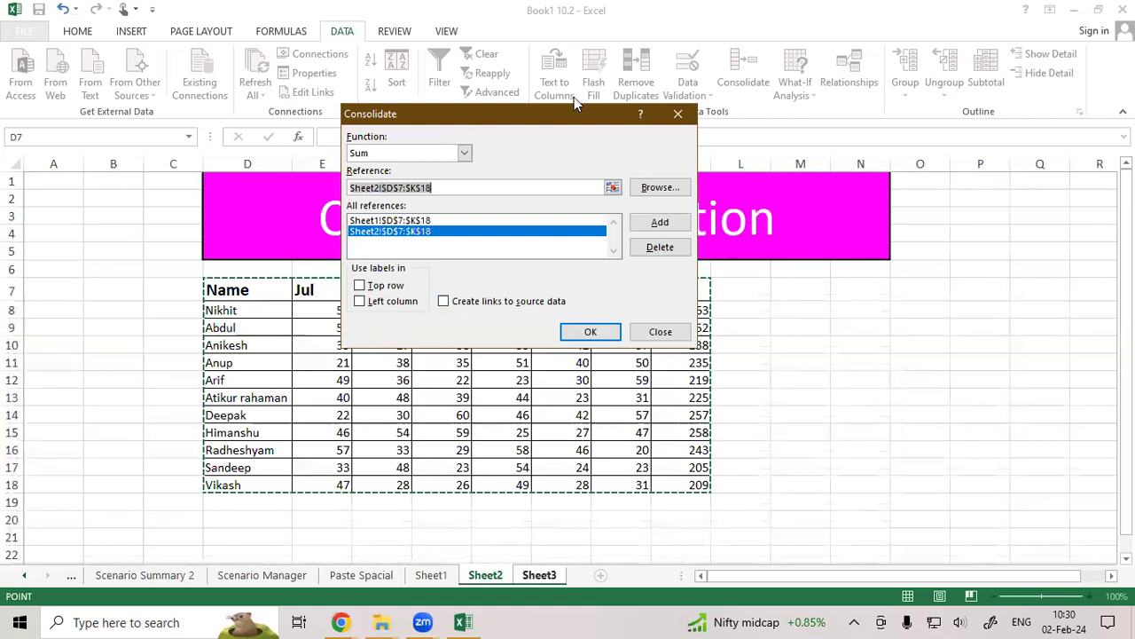
click(539, 575)
mouse_move(383, 279)
mouse_down()
mouse_move(417, 282)
mouse_move(368, 277)
mouse_up()
drag(136, 226, 297, 227)
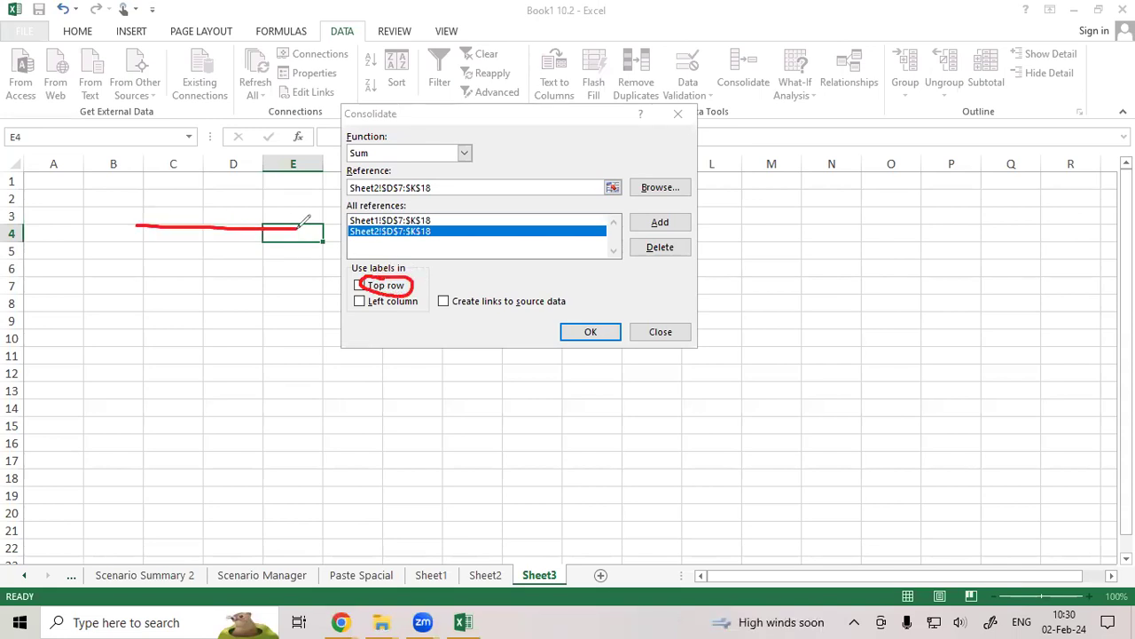
drag(367, 308, 422, 308)
drag(288, 255, 288, 457)
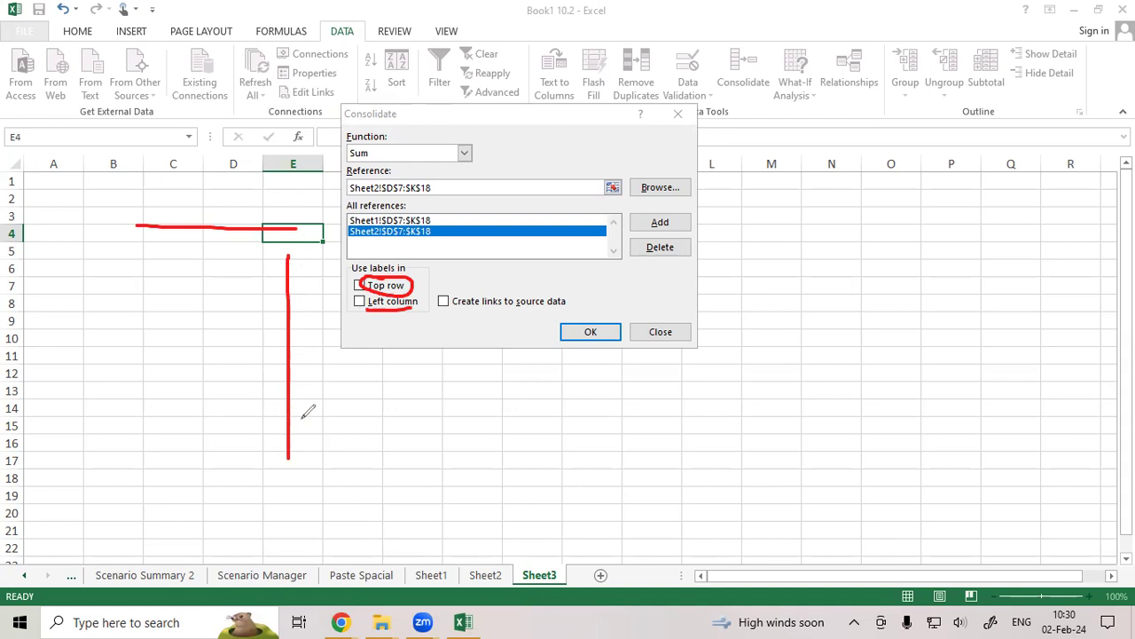
drag(458, 309, 536, 313)
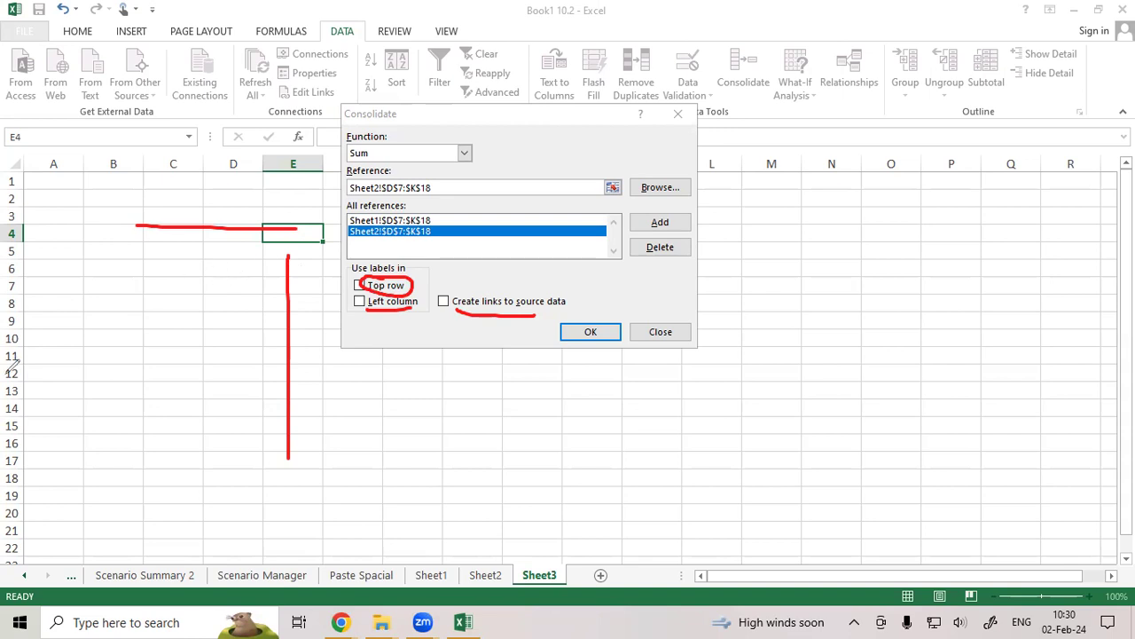
key(Escape)
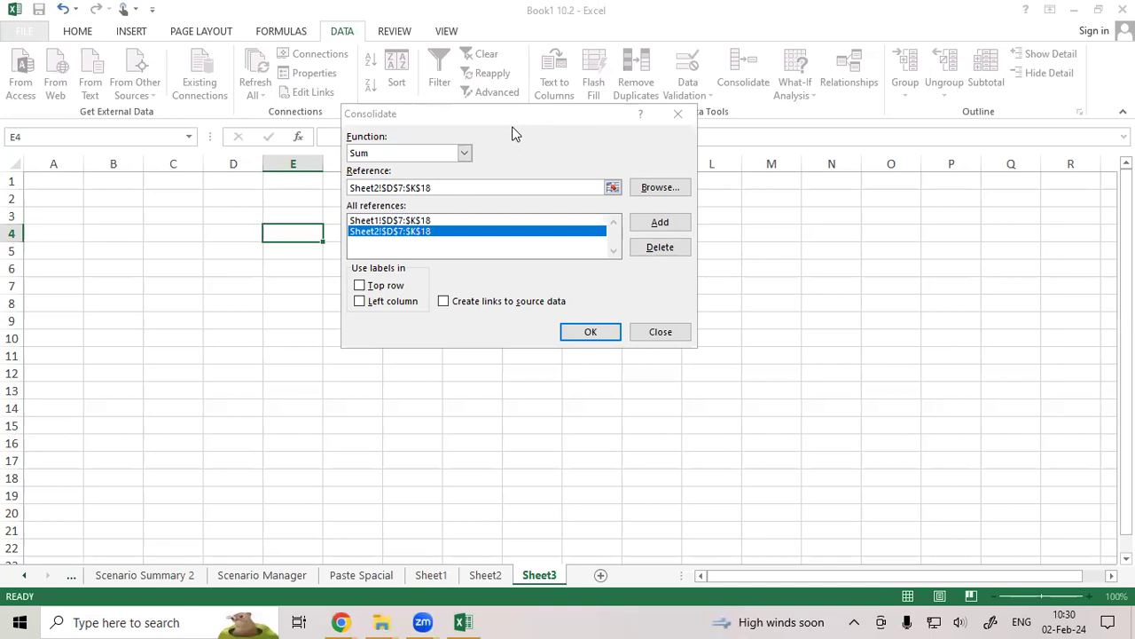
Step: Enable Top row and Left column labels plus Create links to source data, and run the consolidation
click(513, 133)
click(360, 286)
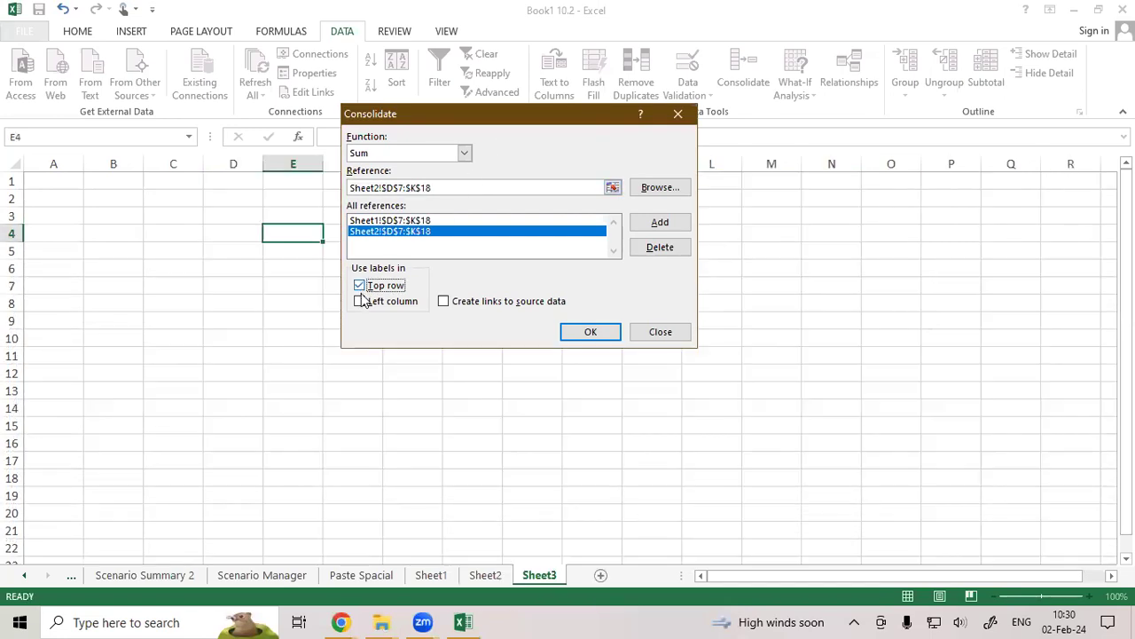
click(360, 301)
click(444, 302)
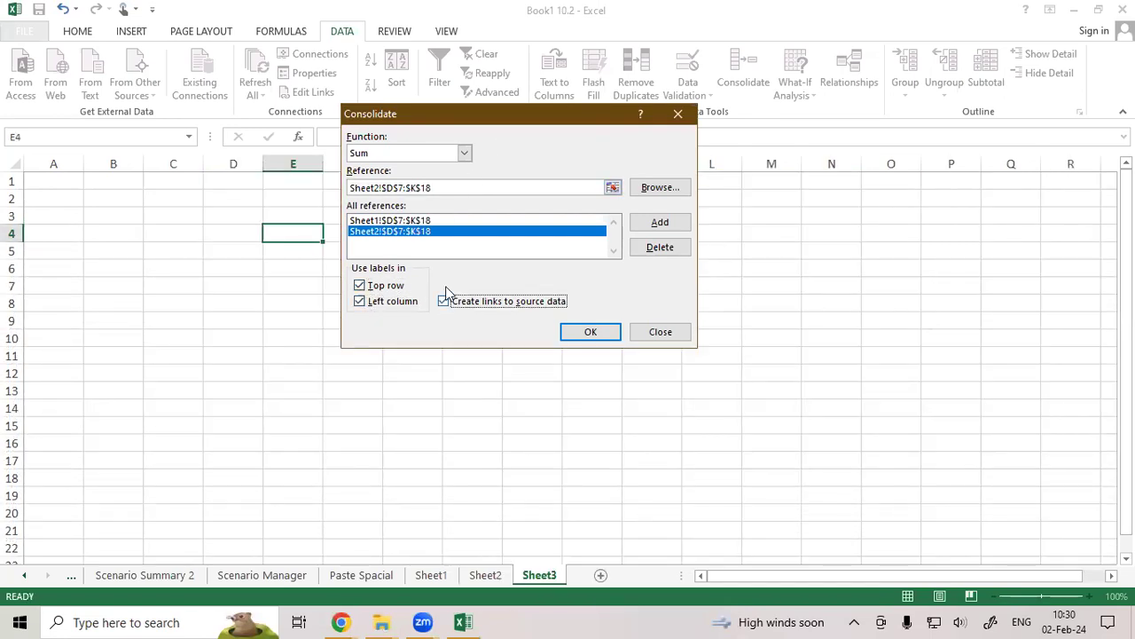
click(593, 332)
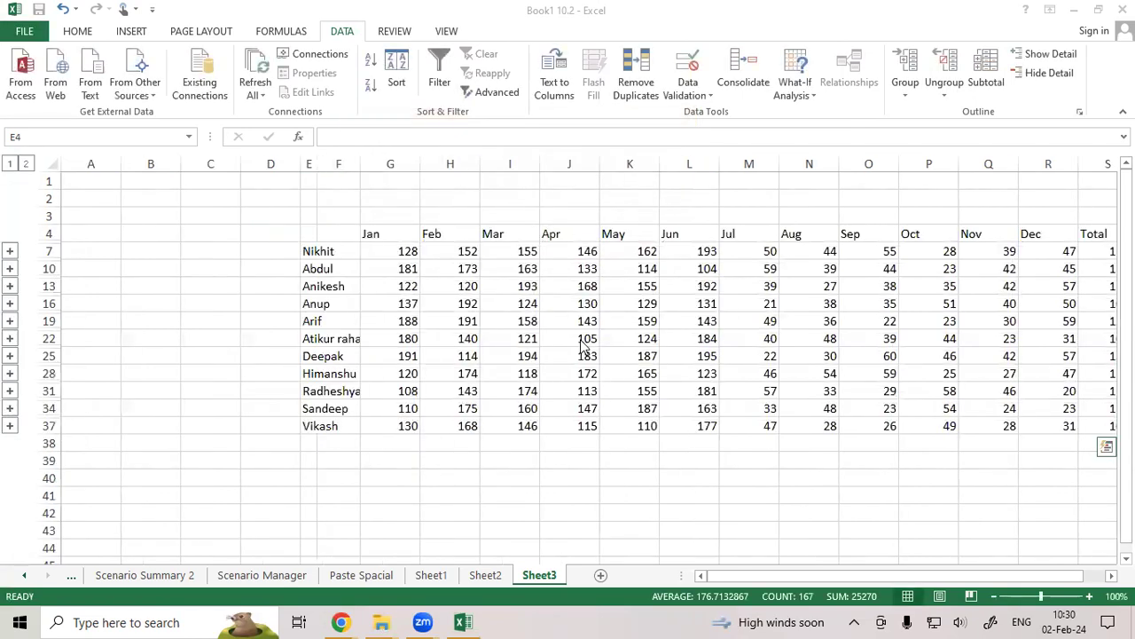
Step: Examine the consolidated January–June and July–December figures and the first person's total on Sheet3
drag(742, 575, 815, 576)
click(785, 501)
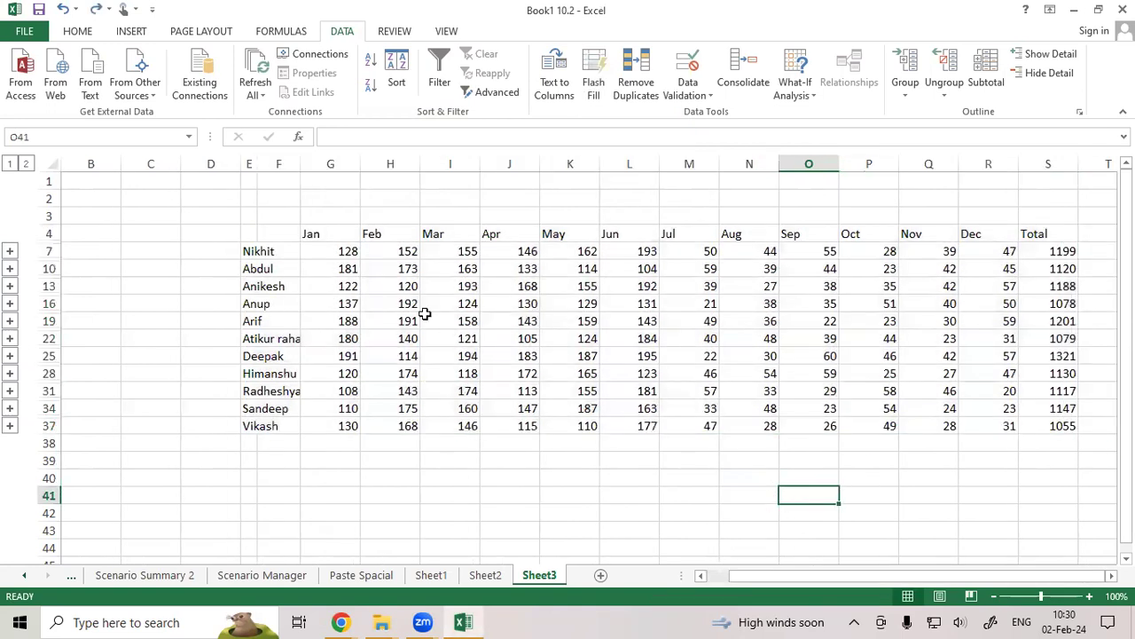
drag(340, 247, 625, 427)
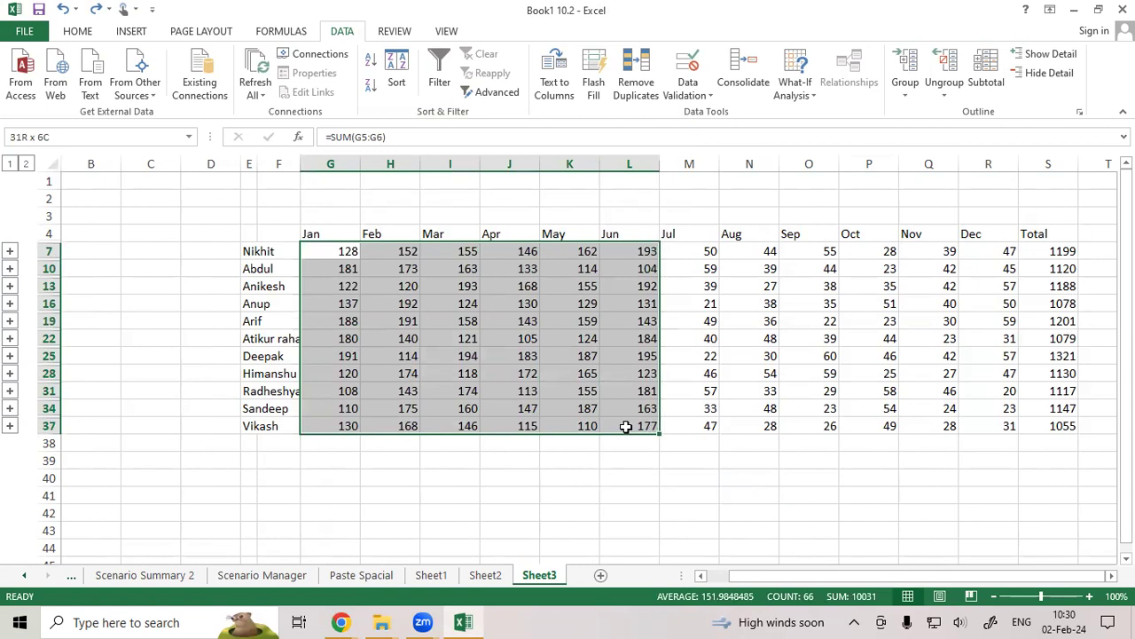
drag(686, 251, 975, 423)
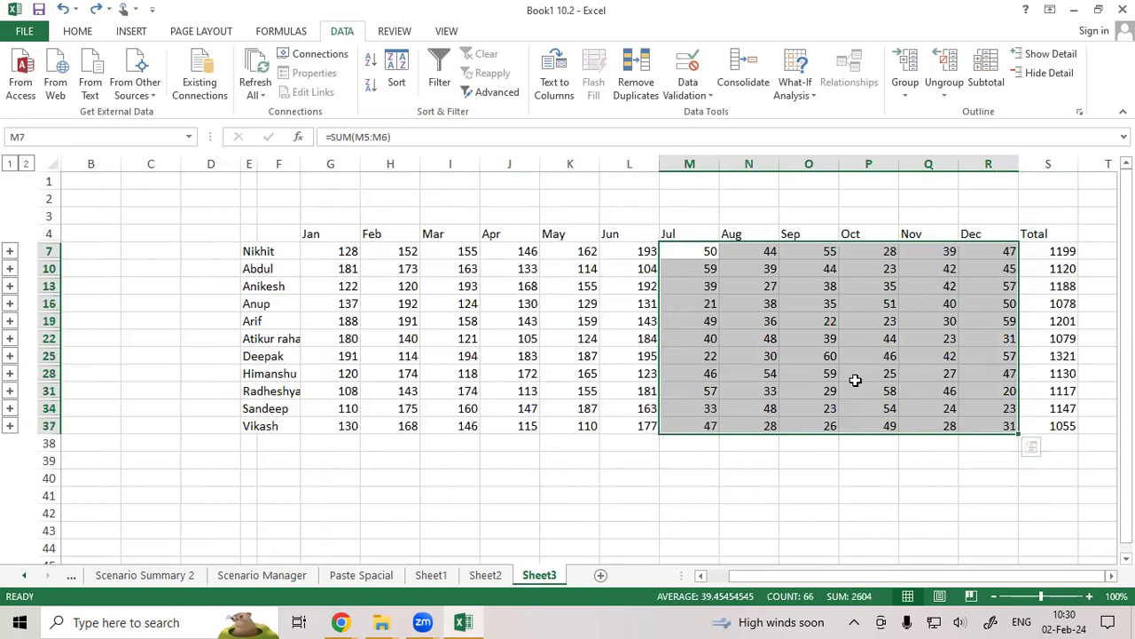
click(1061, 249)
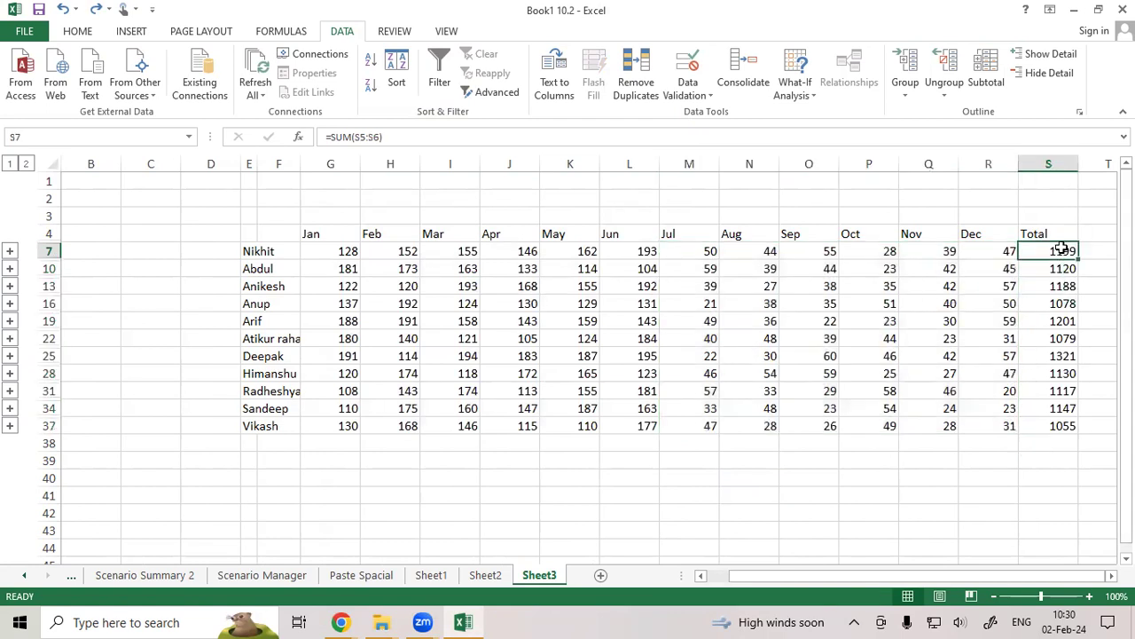
drag(1061, 249, 347, 254)
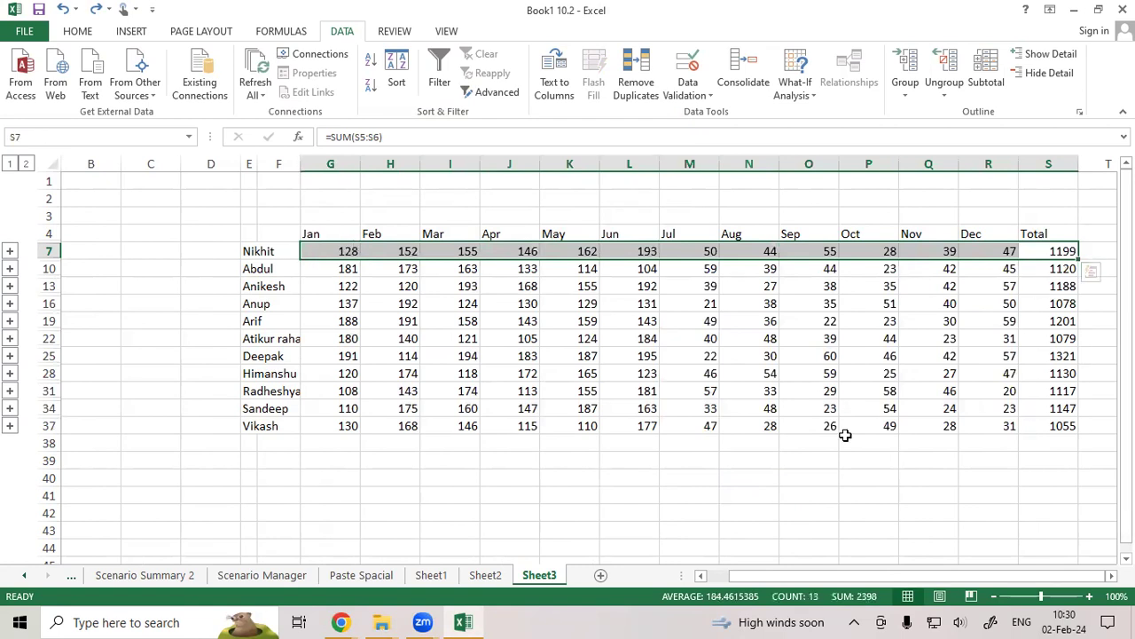
Step: Enter the check formula =SUM(G7:R7) in cell M40 to add up the first person's twelve months
click(701, 478)
text(=)
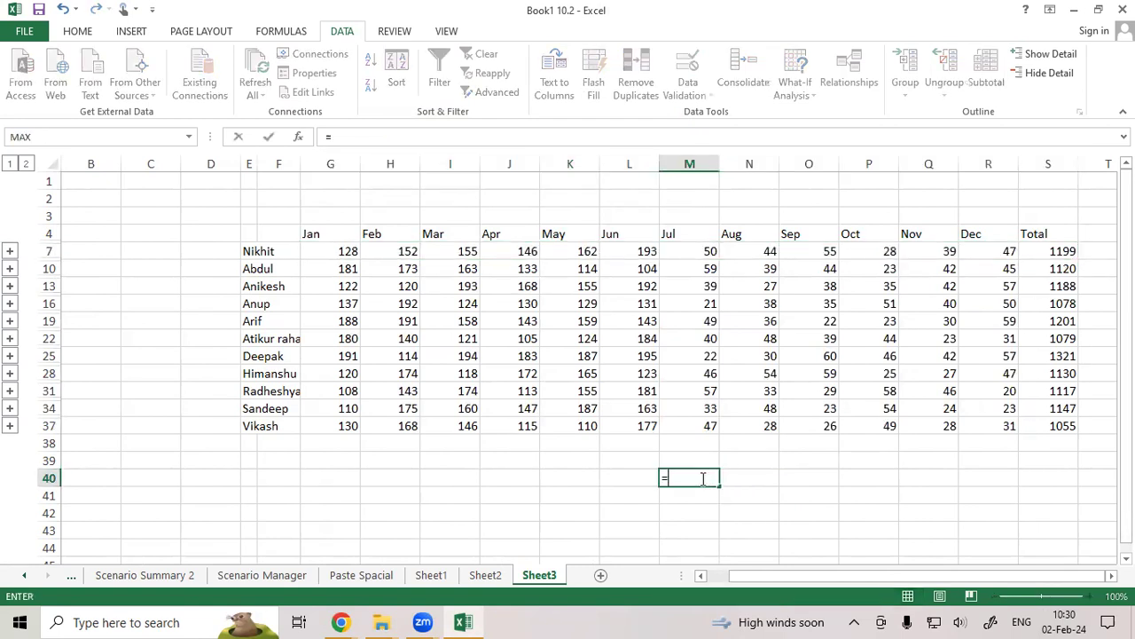
text(sum)
key(Tab)
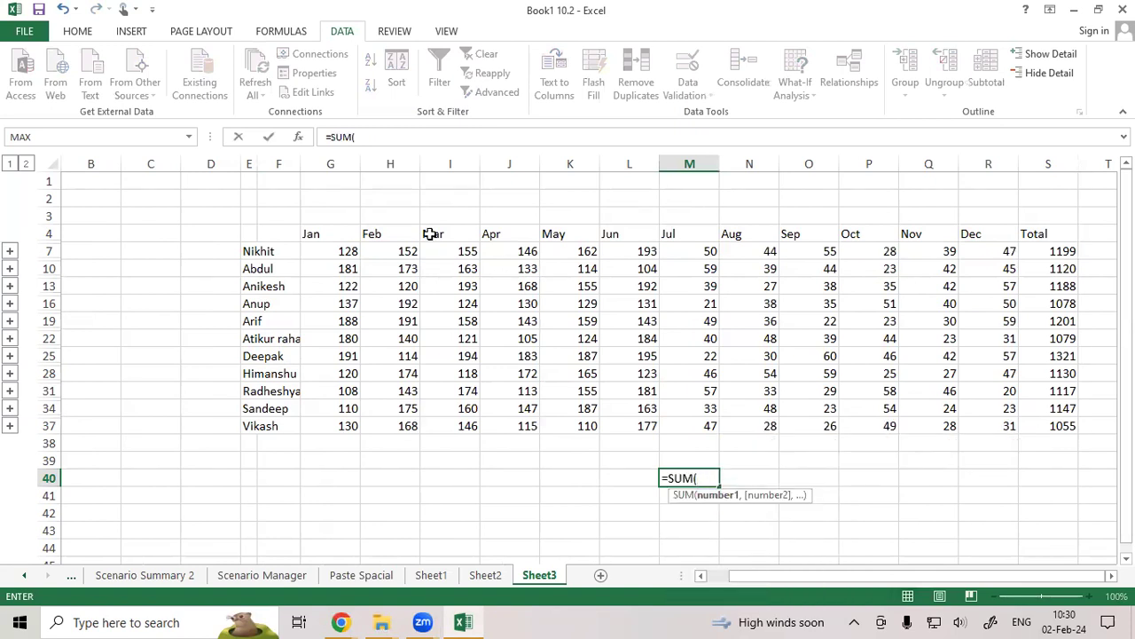
drag(339, 250, 1016, 253)
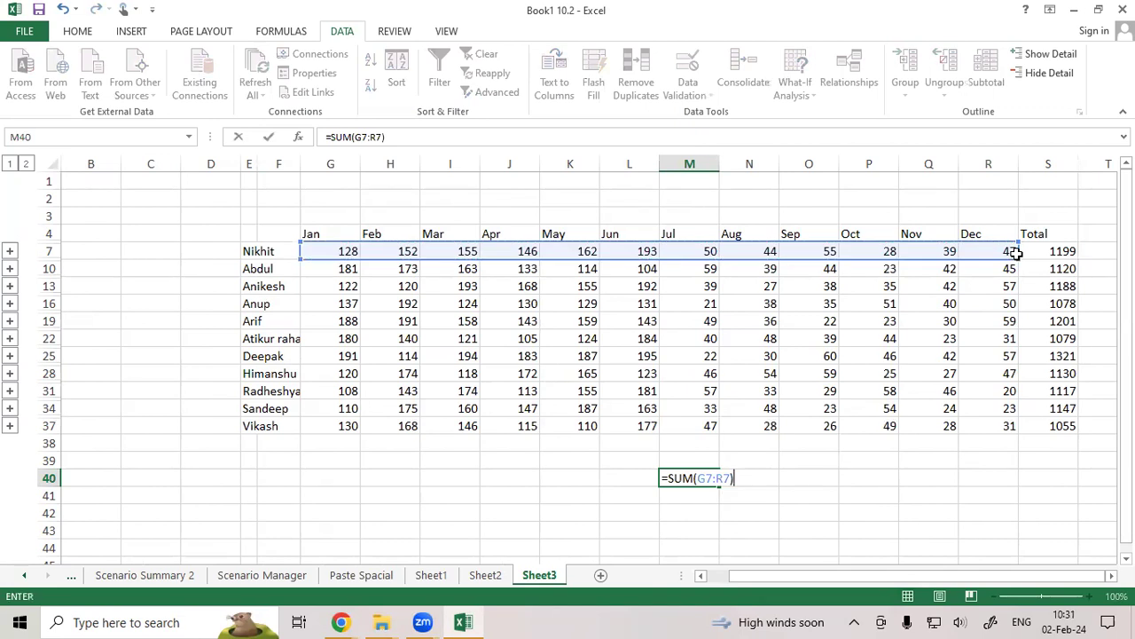
key(Return)
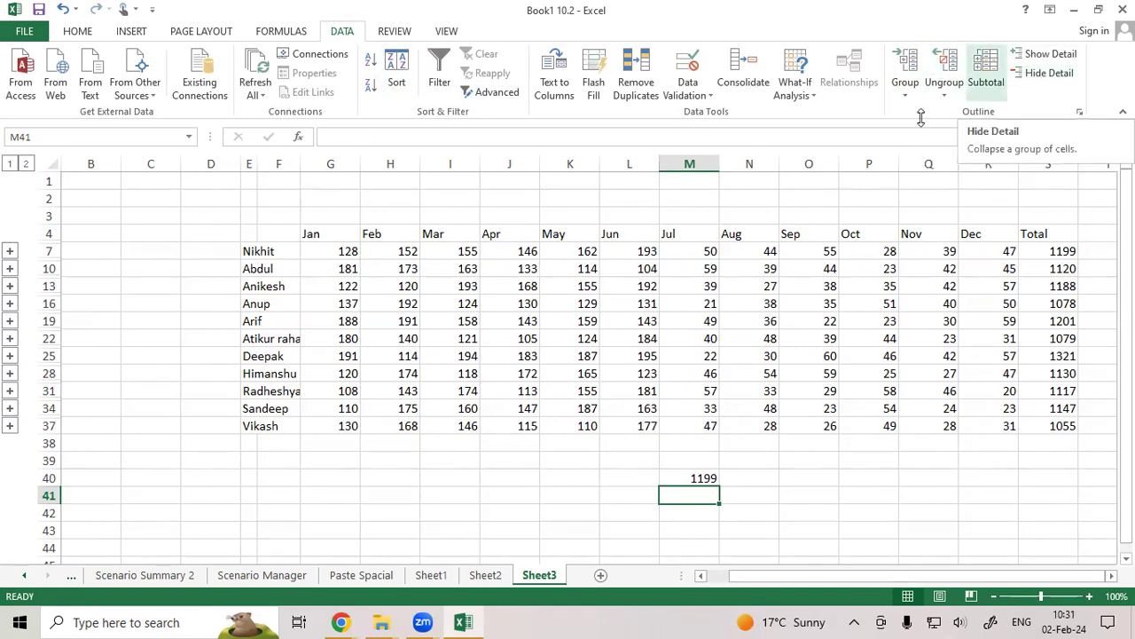
Step: Expand the outline detail for the first person's consolidated row, row 7
click(98, 251)
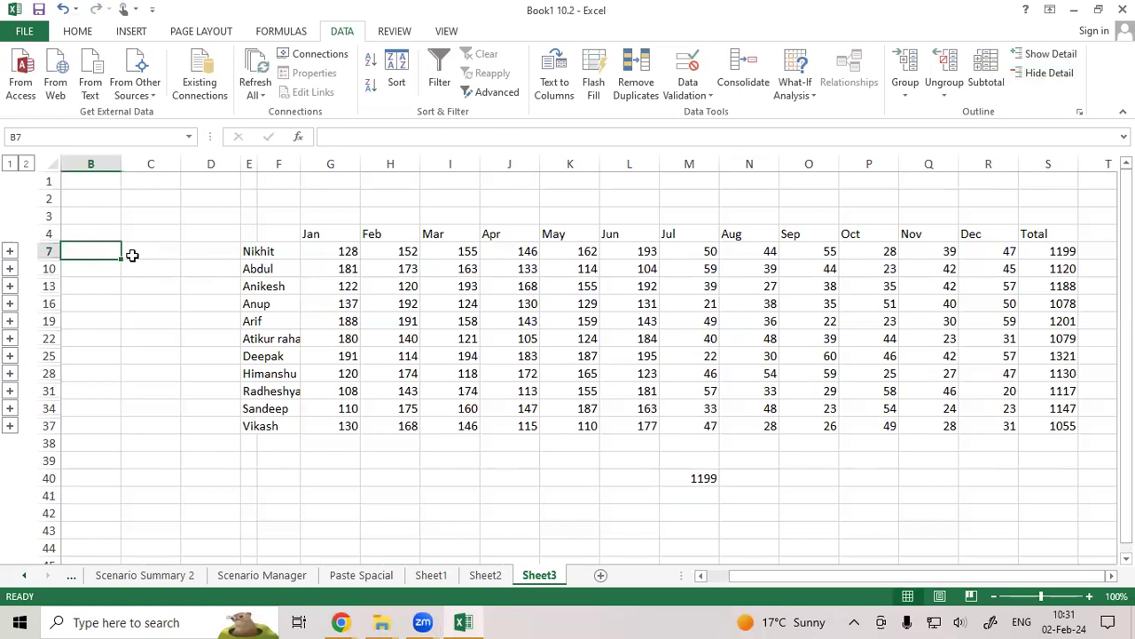
click(259, 263)
click(254, 251)
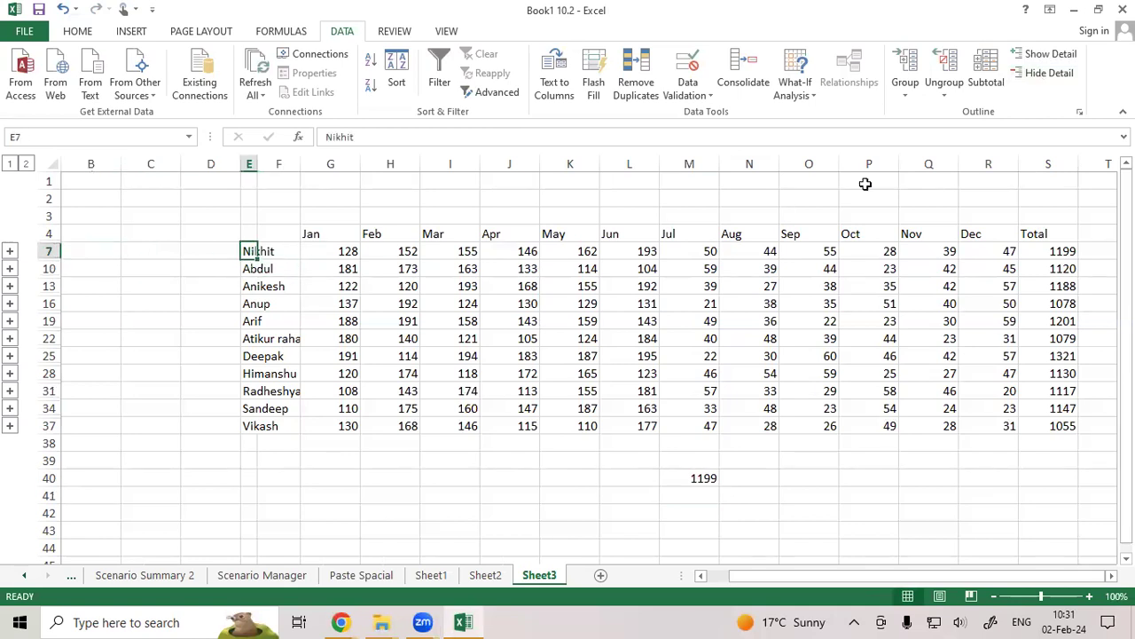
click(1044, 57)
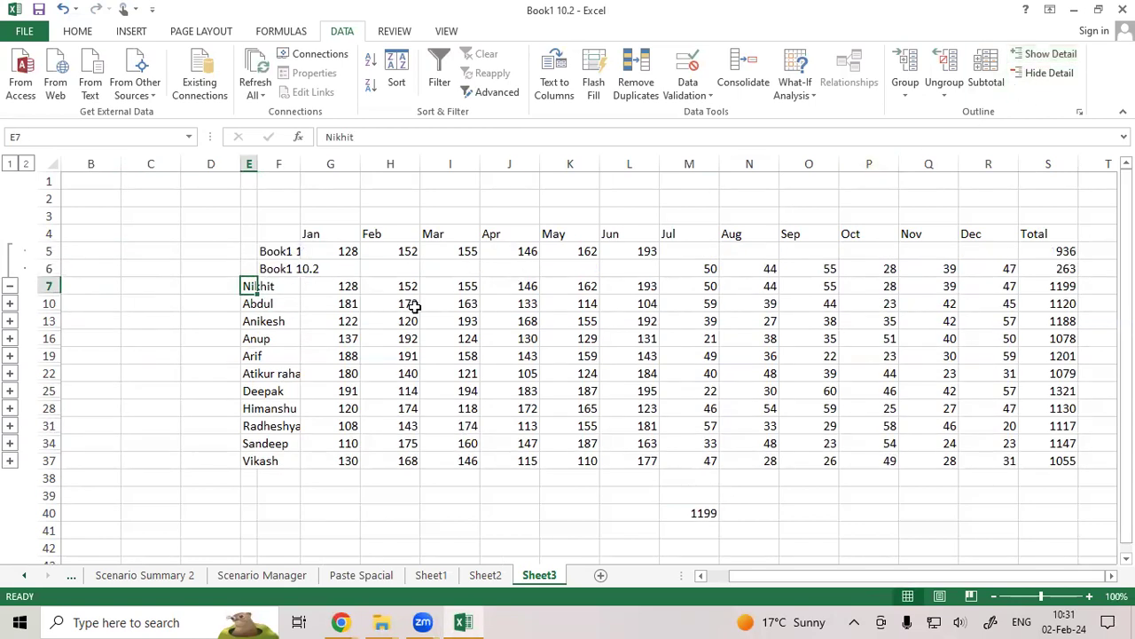
Step: Examine the linked source values and totals in rows 5 and 6, and collapse the group's detail again
drag(337, 248, 976, 263)
click(585, 251)
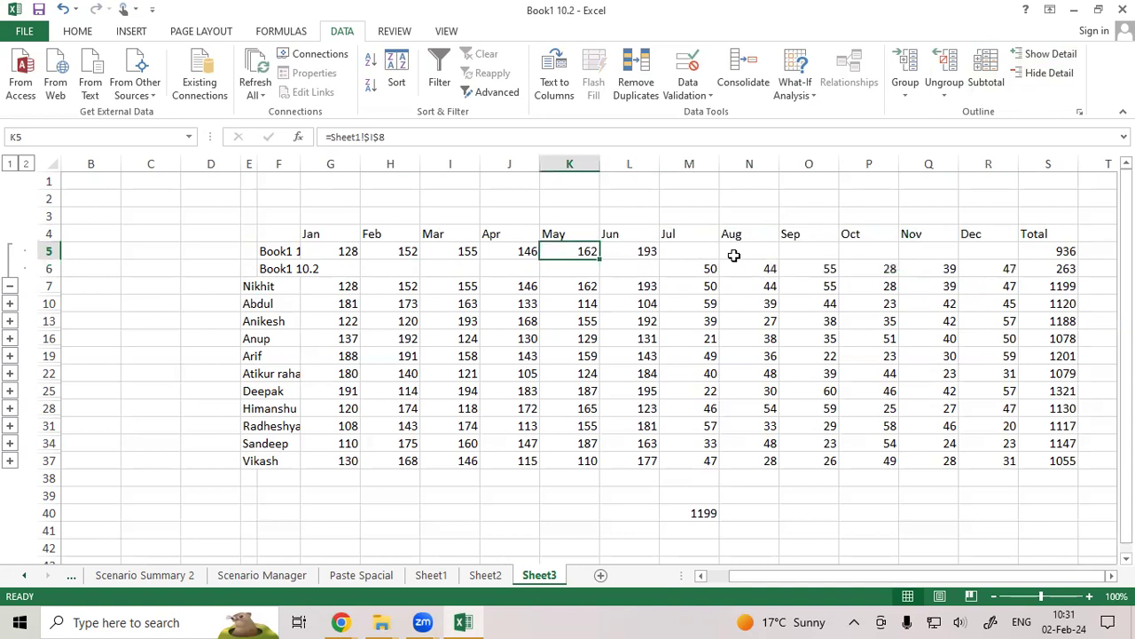
click(1049, 251)
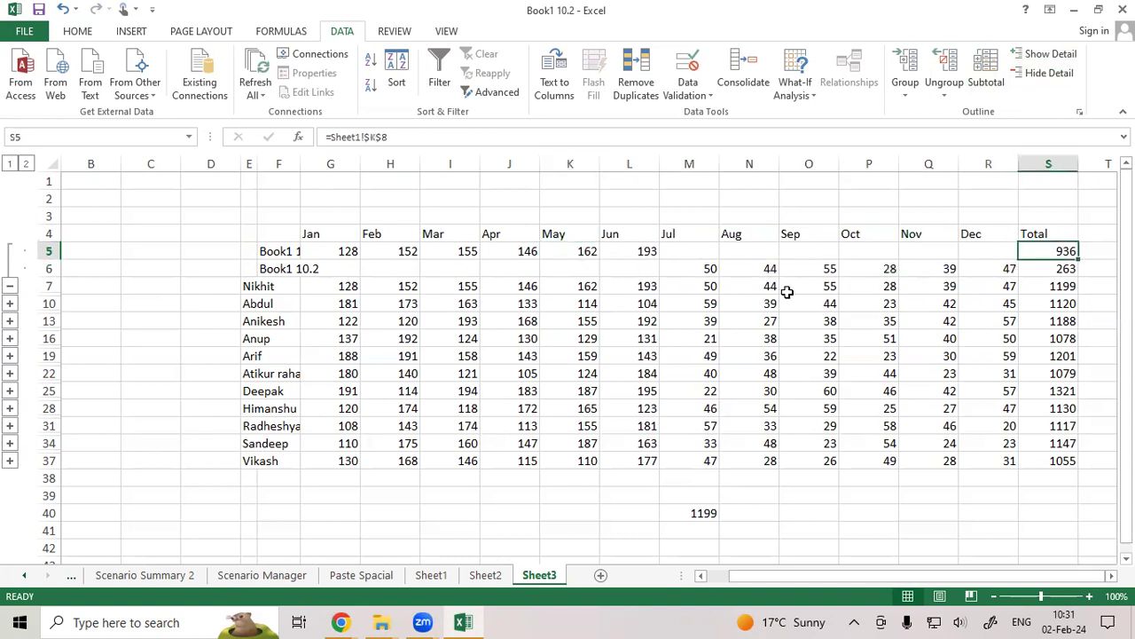
drag(691, 269, 1042, 270)
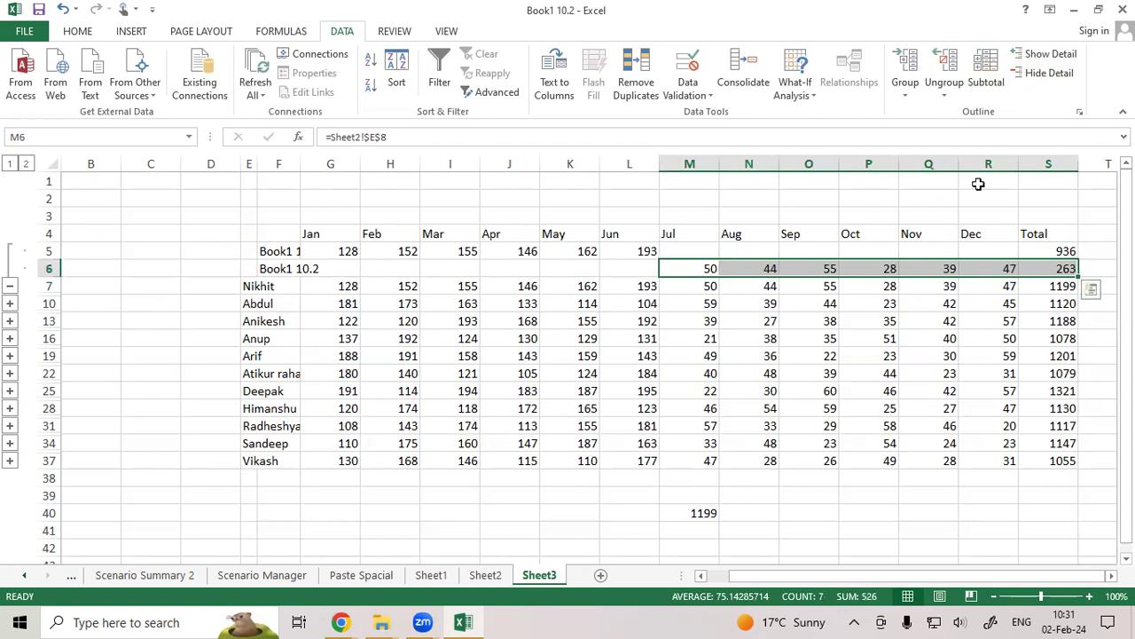
click(1043, 78)
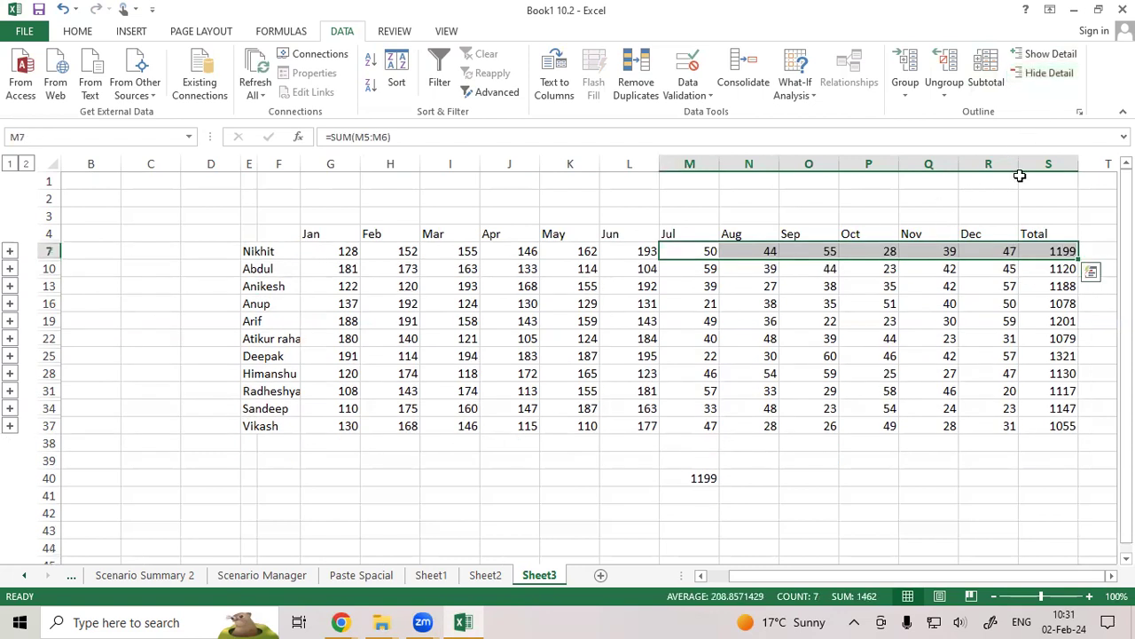
click(1034, 251)
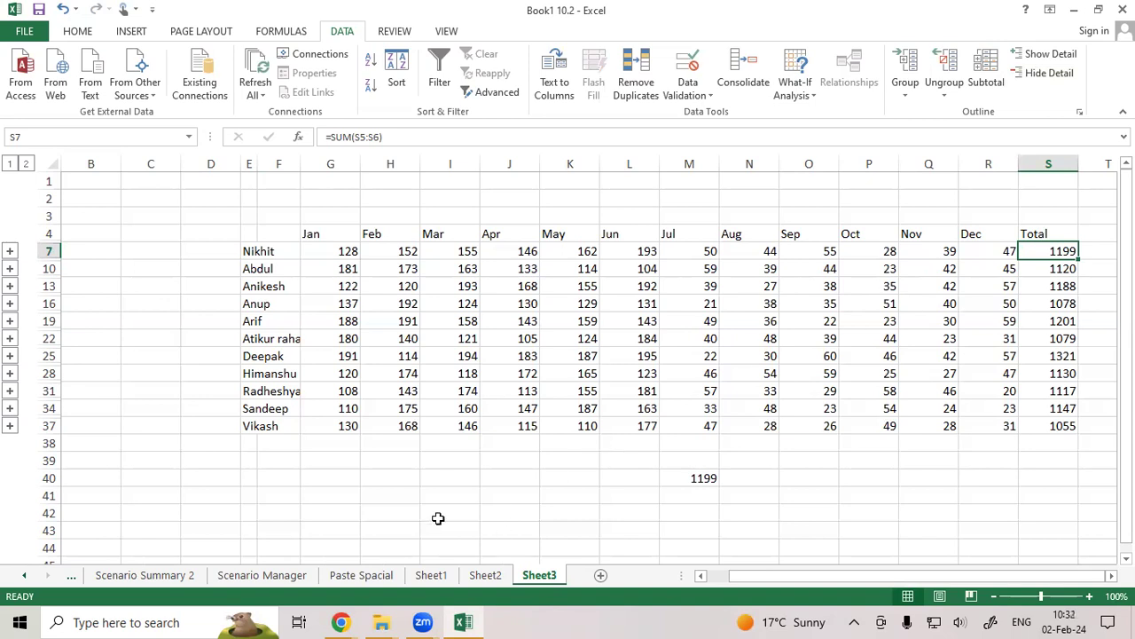
Step: Delete Sheet3 from the workbook, accepting the permanent removal of its data
right_click(537, 584)
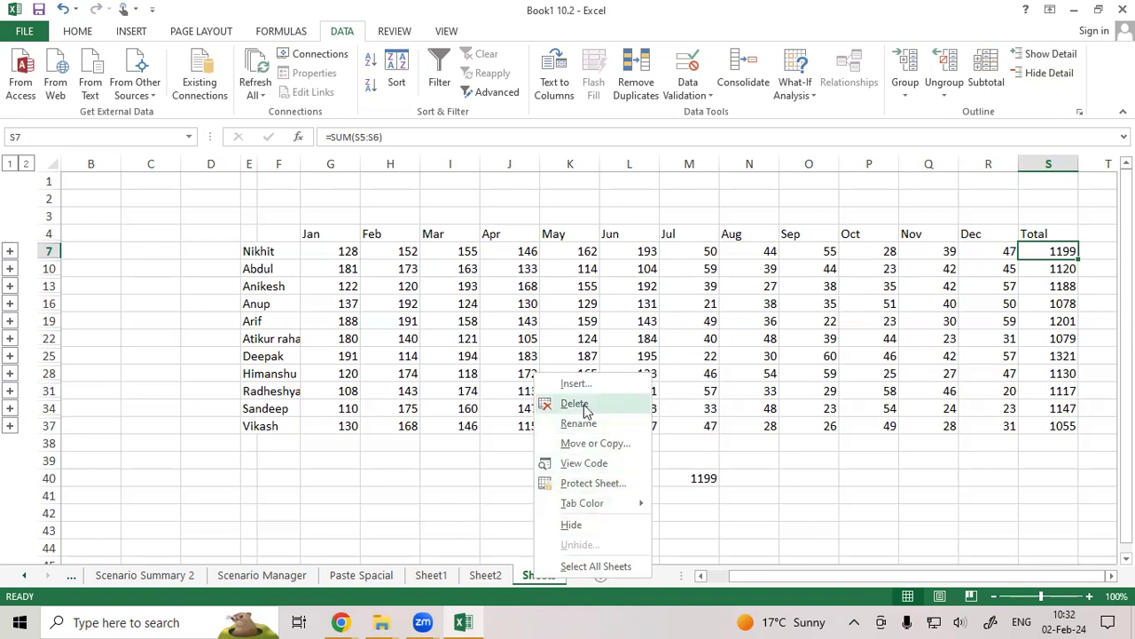
key(Escape)
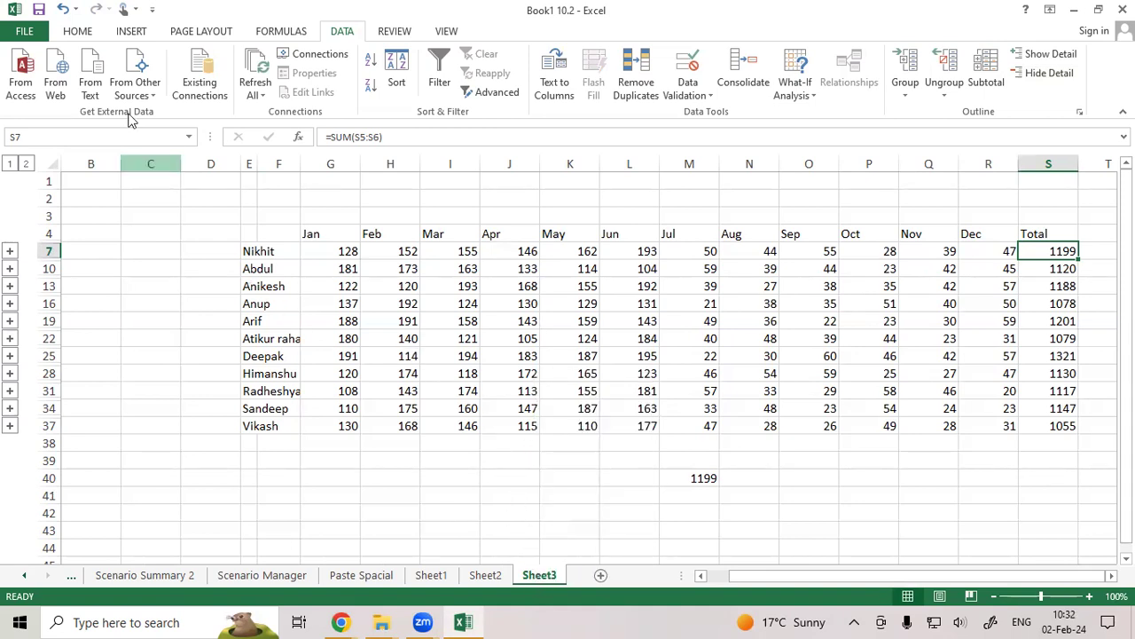
click(77, 32)
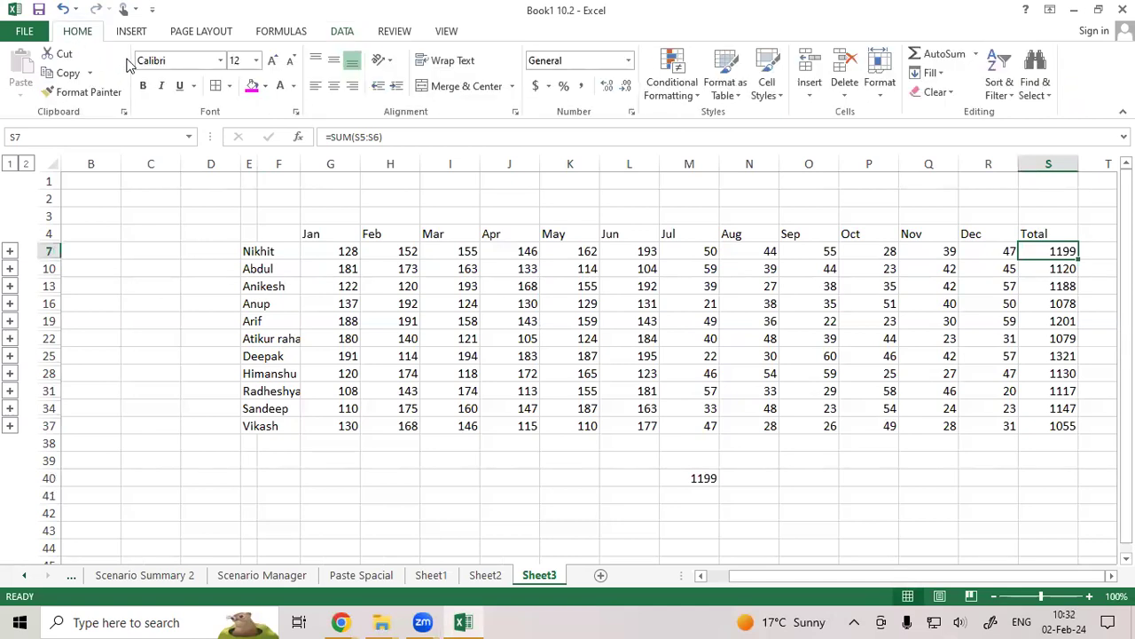
click(845, 95)
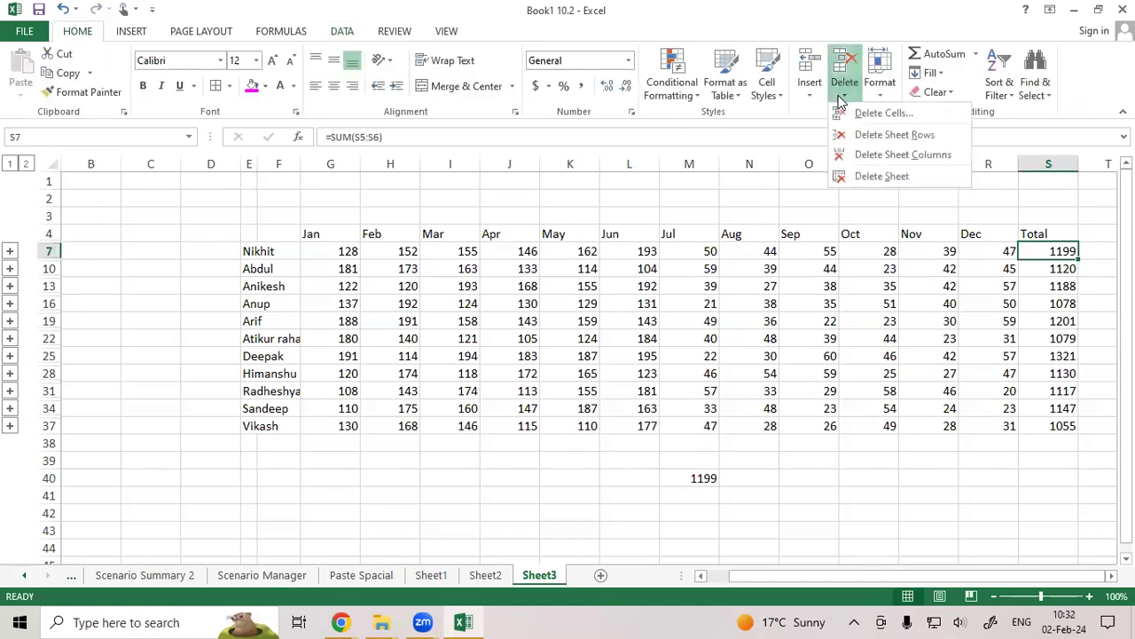
click(869, 176)
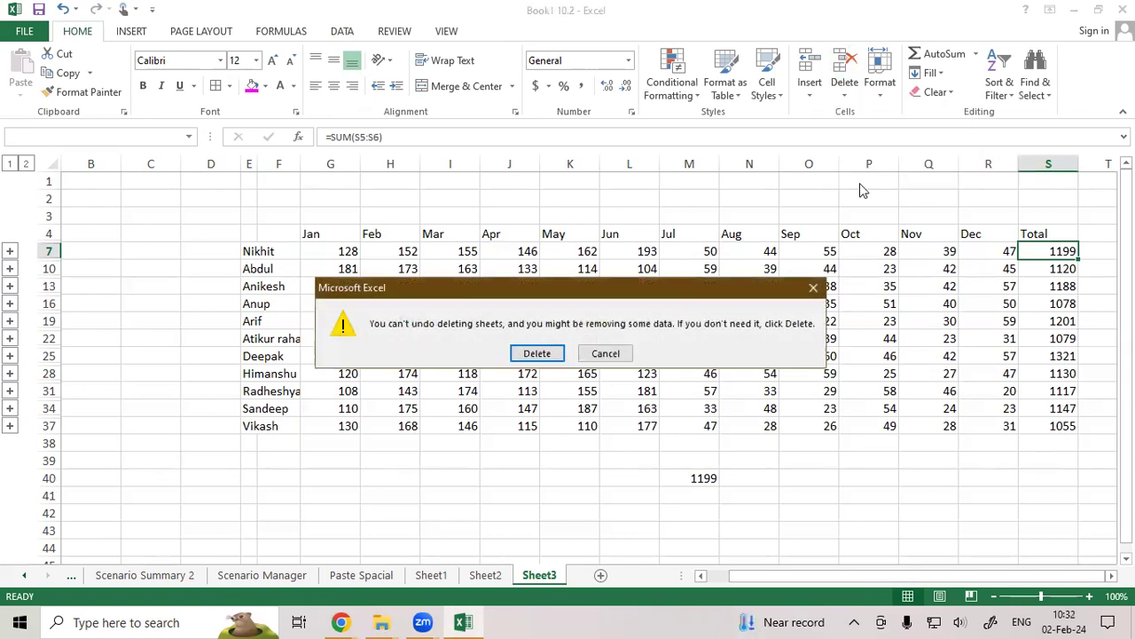
click(539, 355)
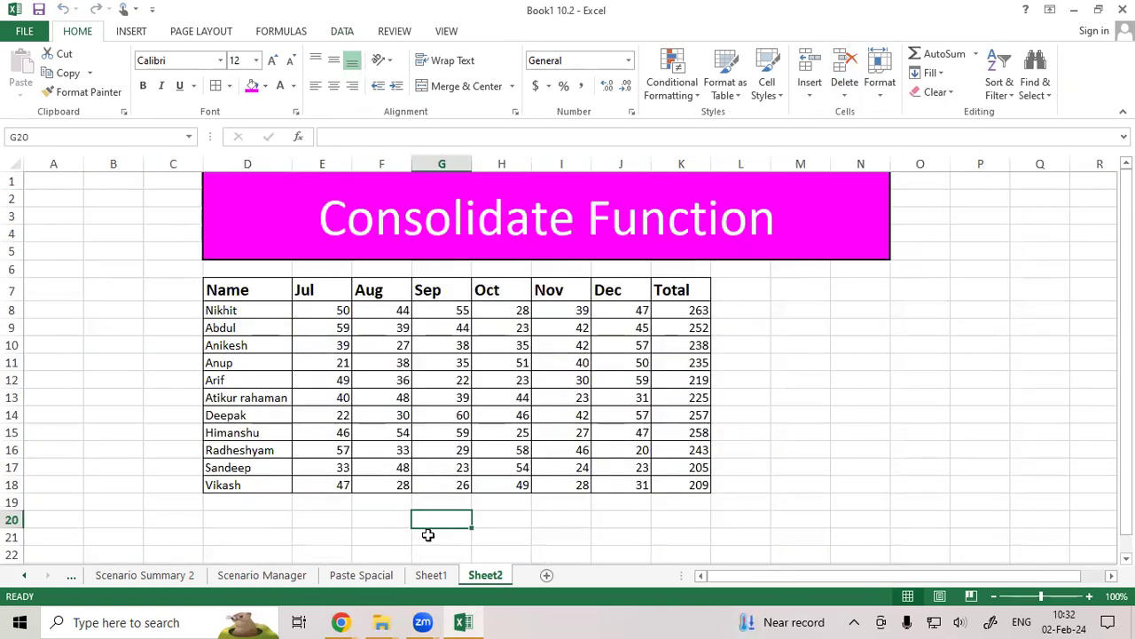
Step: Review the half-year tables on Sheet1 and Sheet2, and add a new blank worksheet after Sheet2
click(433, 576)
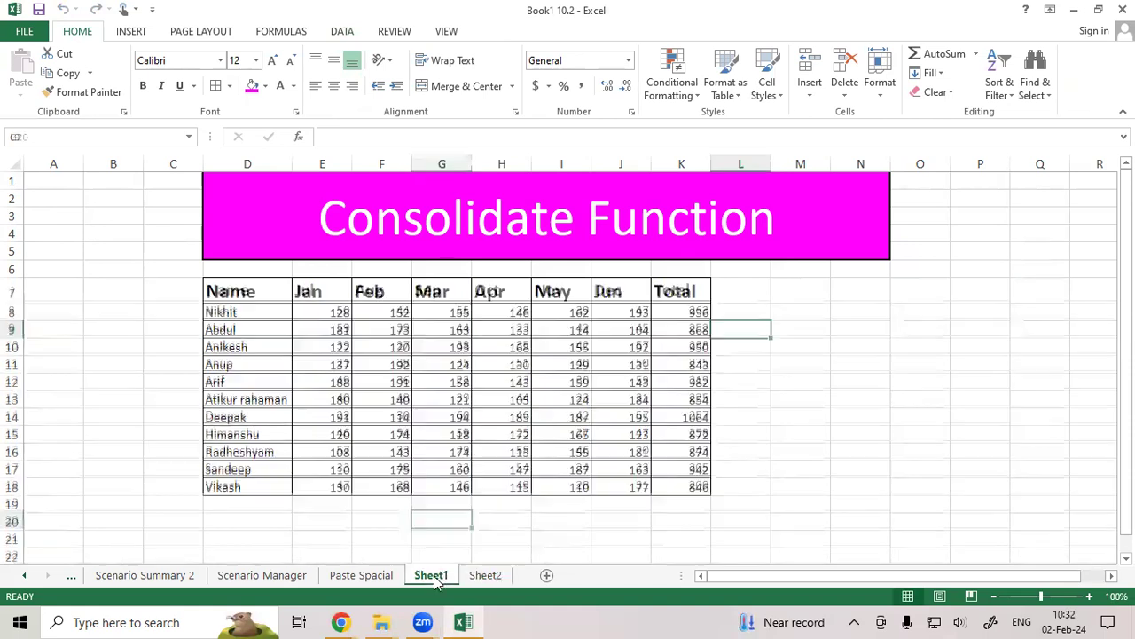
click(485, 576)
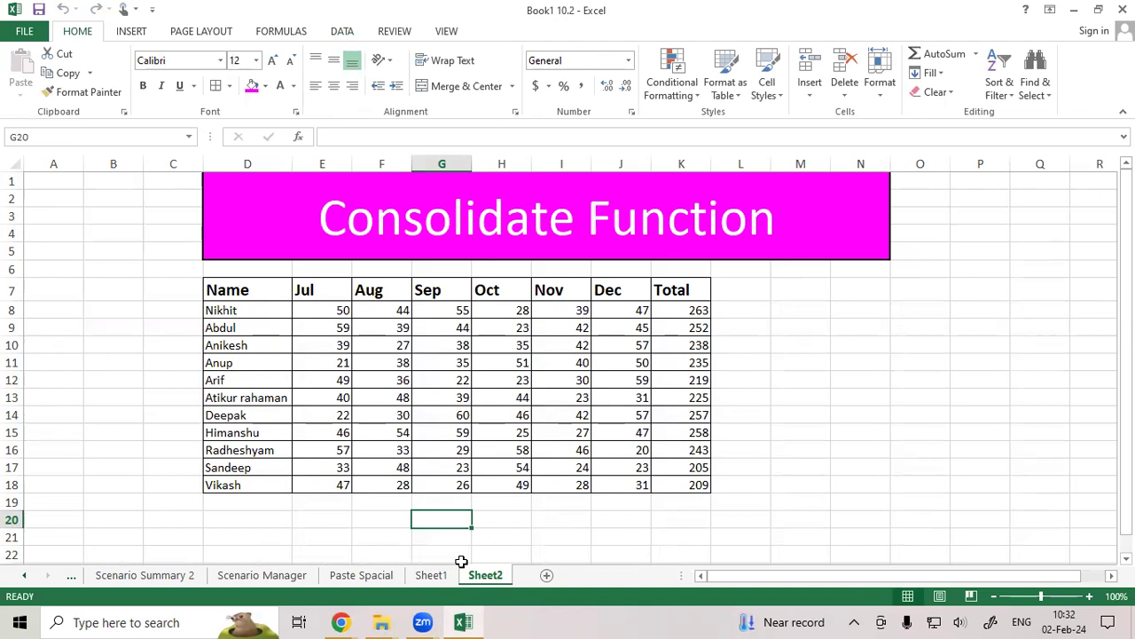
click(424, 578)
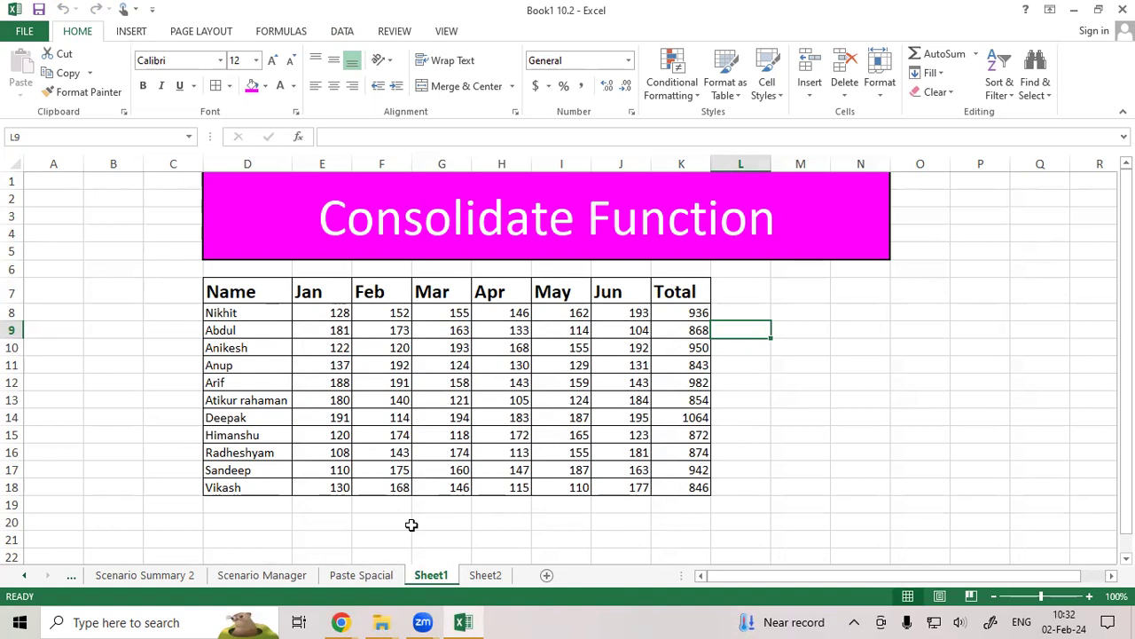
click(485, 574)
click(546, 575)
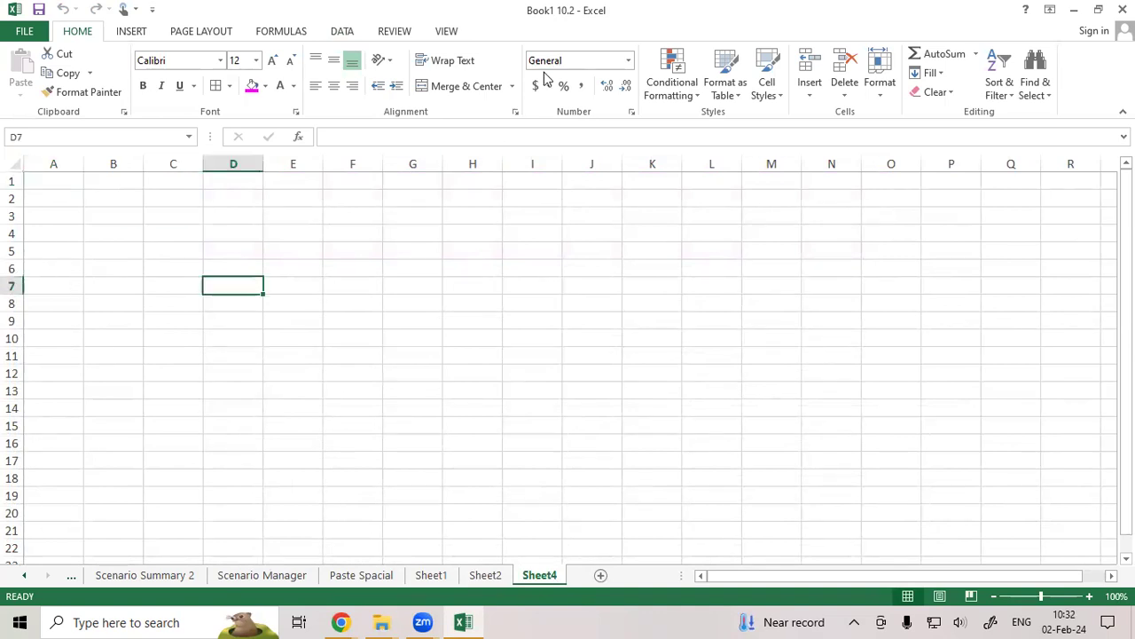
Step: Start a consolidation at D7 of Sheet4 with the Sum function and add Sheet1!$D$7:$K$18 as the first reference
click(344, 32)
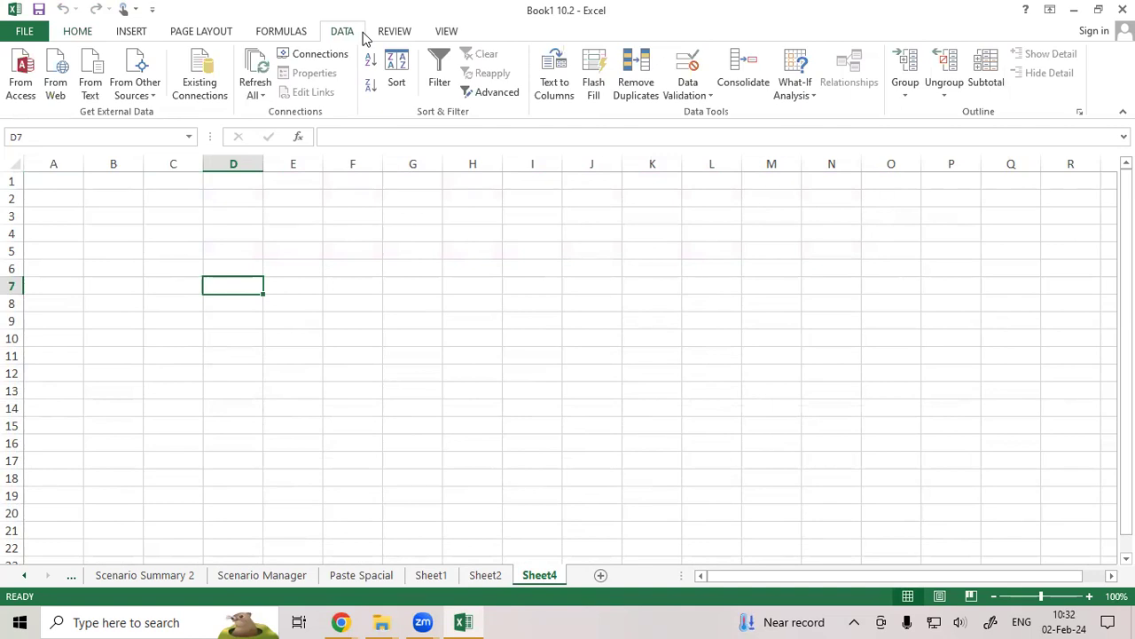
click(742, 69)
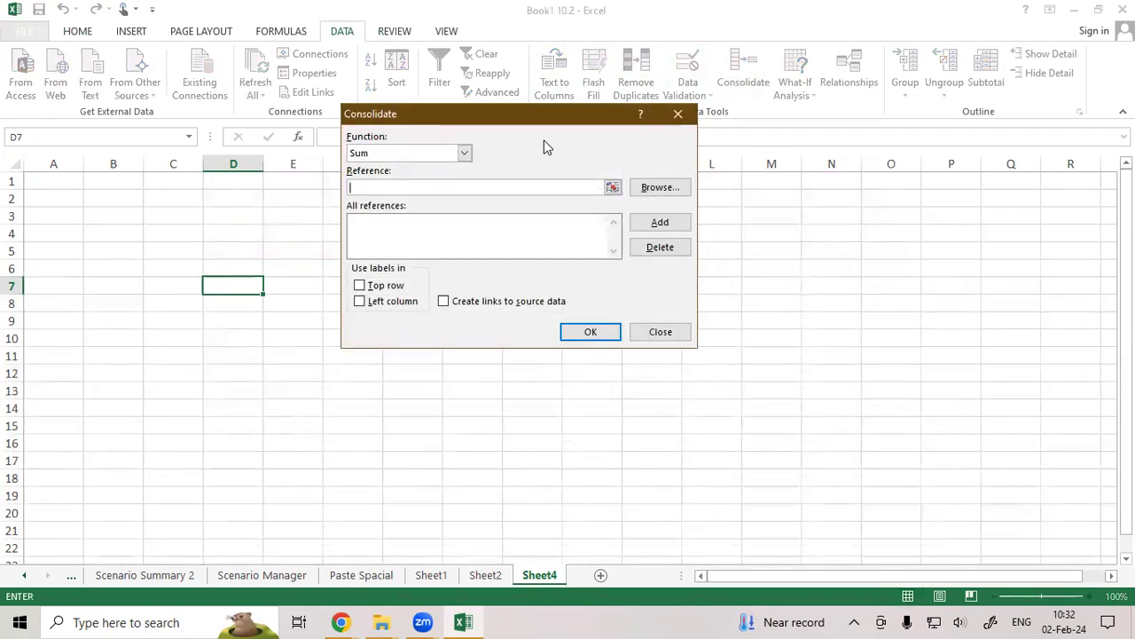
click(464, 153)
click(395, 169)
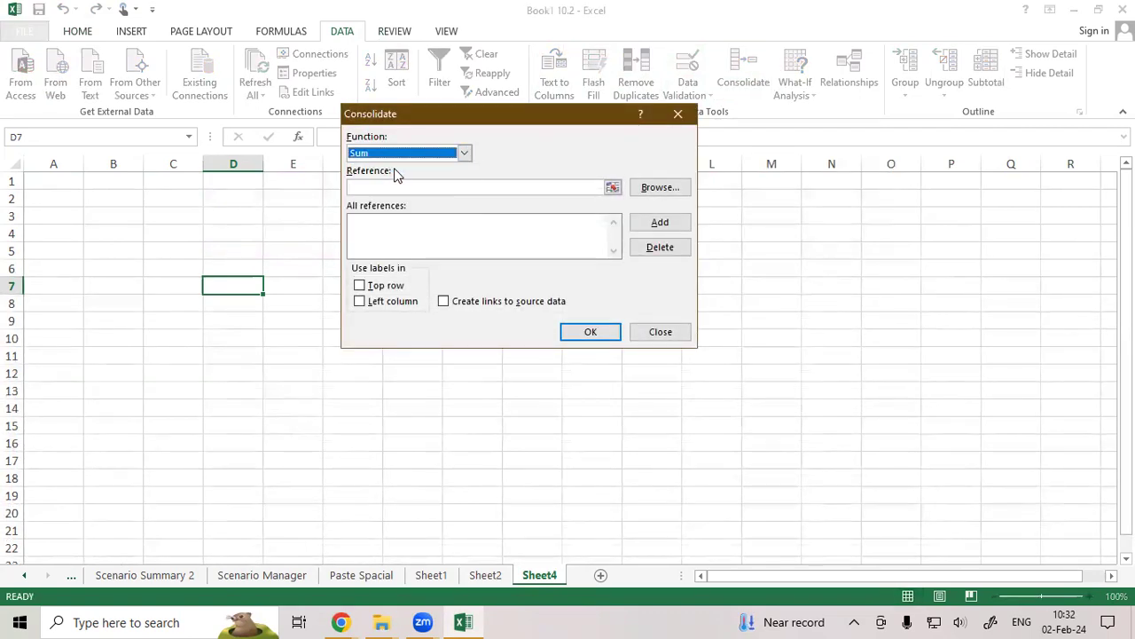
click(385, 186)
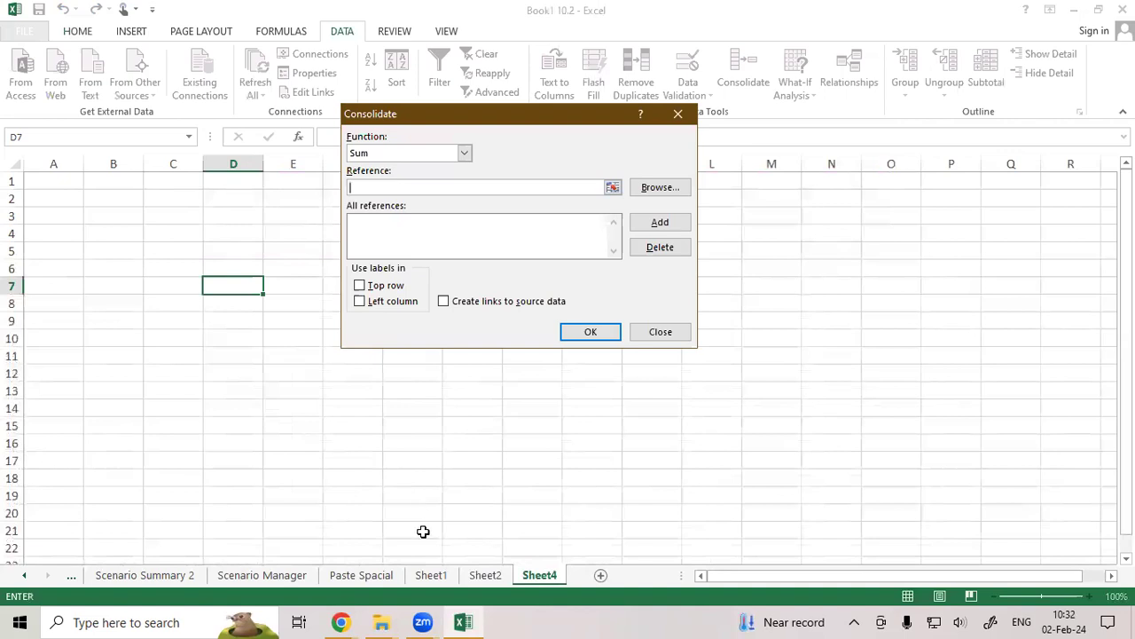
click(432, 574)
drag(235, 293, 664, 482)
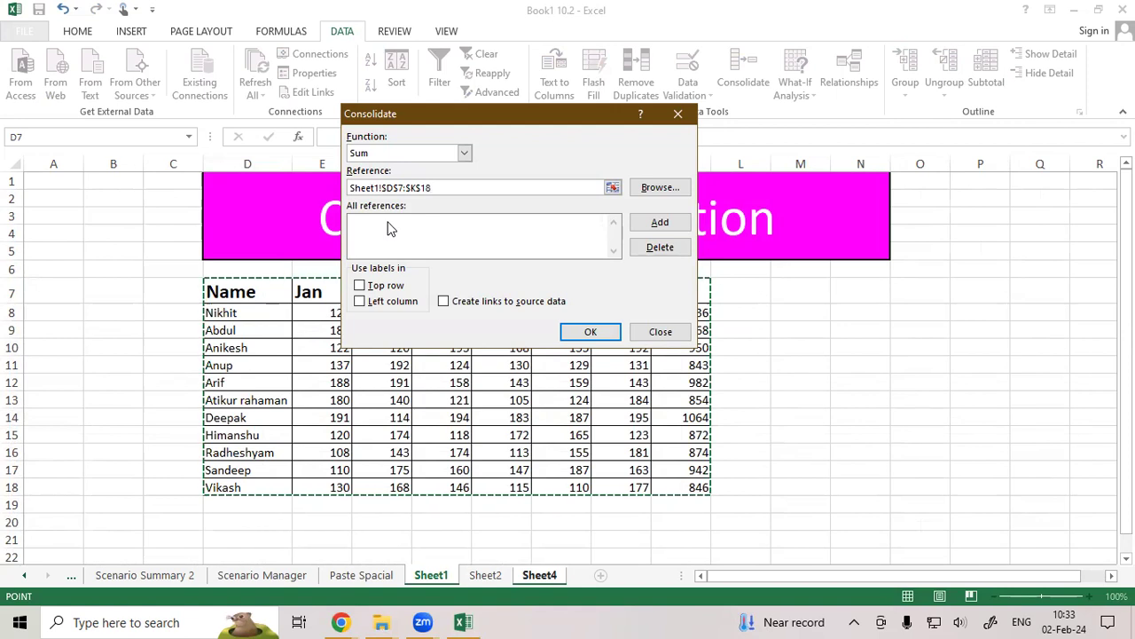
click(681, 223)
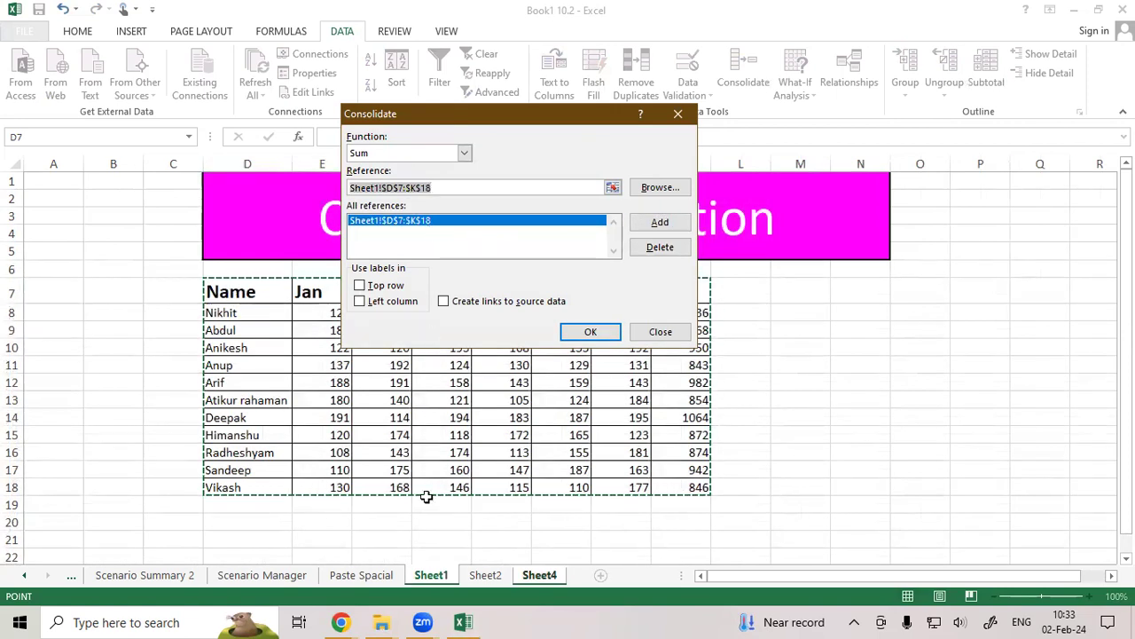
Step: Add the July–December table Sheet2!$D$7:$K$18 as the second consolidation reference
click(483, 576)
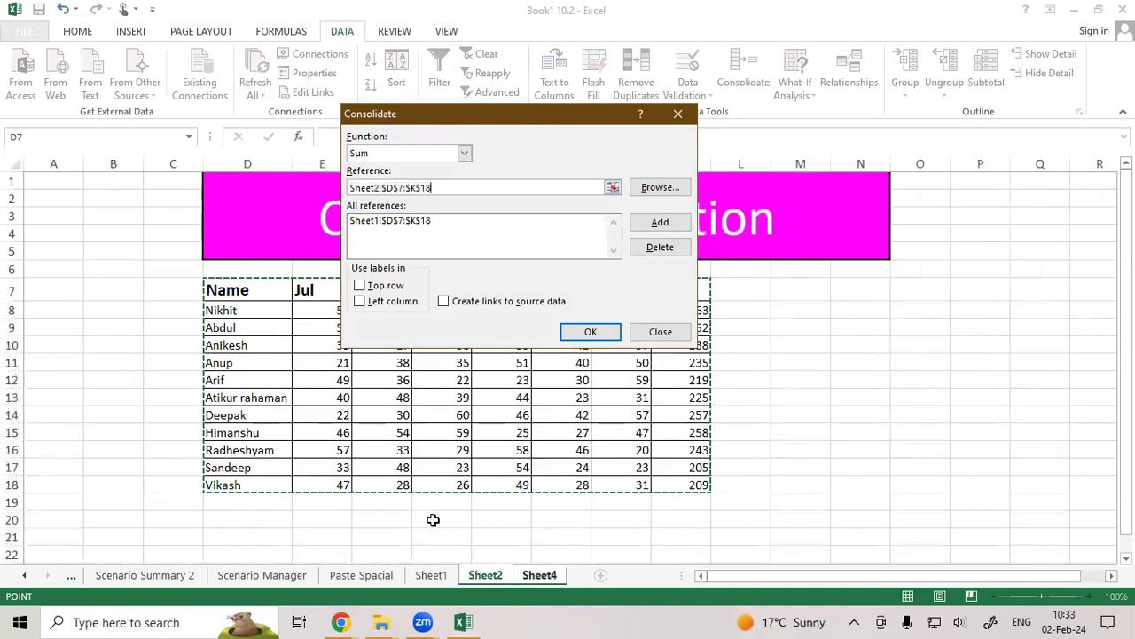
drag(247, 289, 676, 485)
click(659, 223)
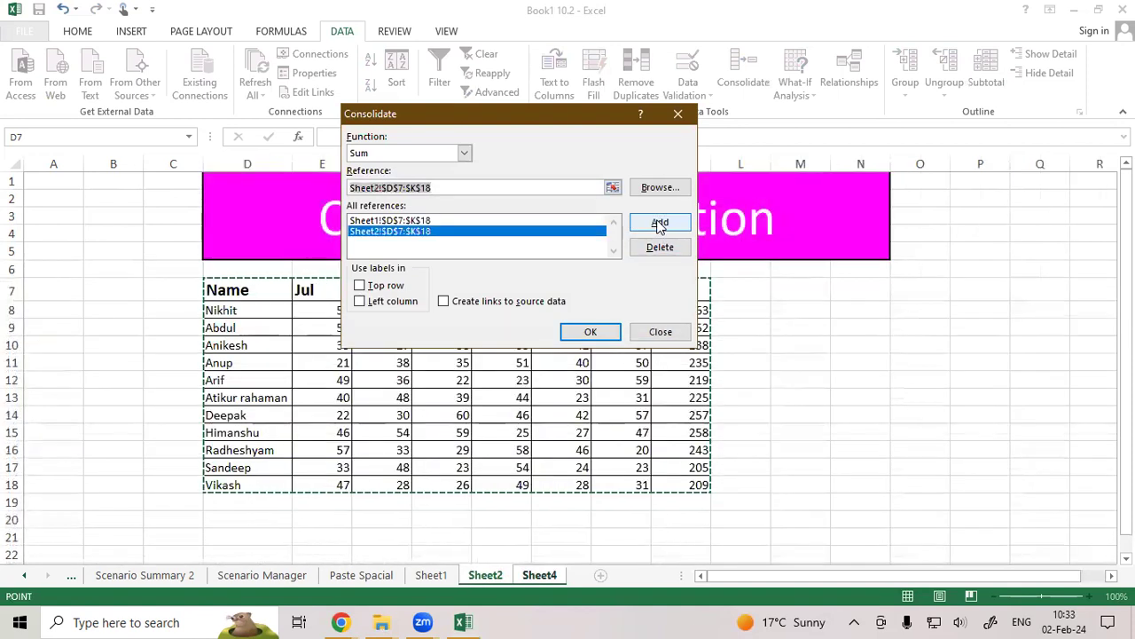
Step: Run the consolidation with top row and left column labels and links to the source data
click(393, 288)
click(386, 302)
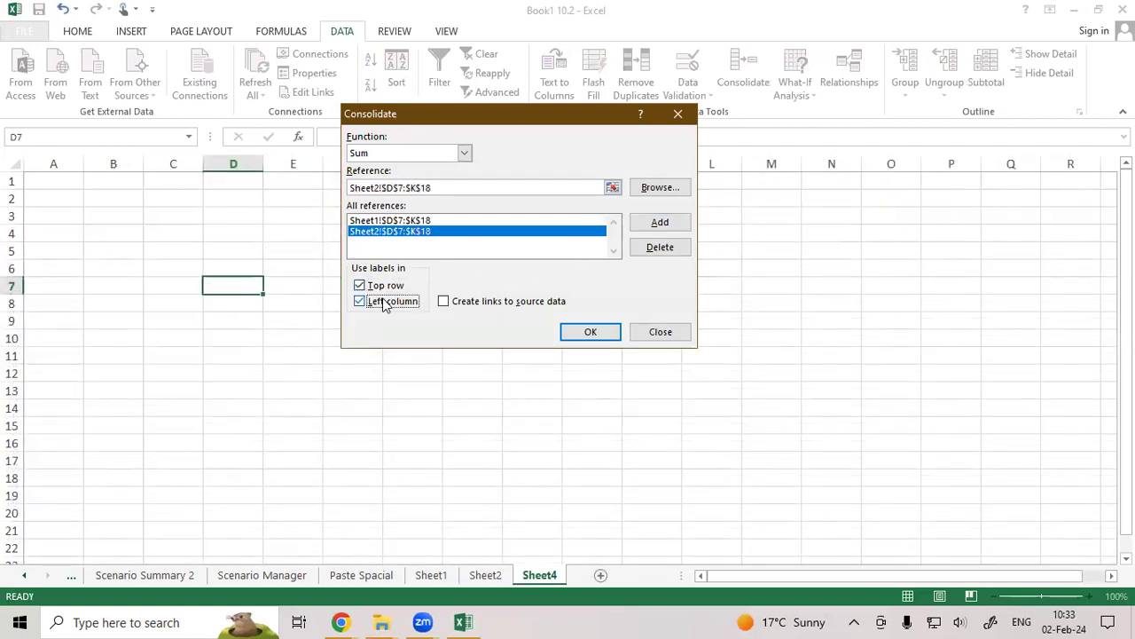
click(581, 332)
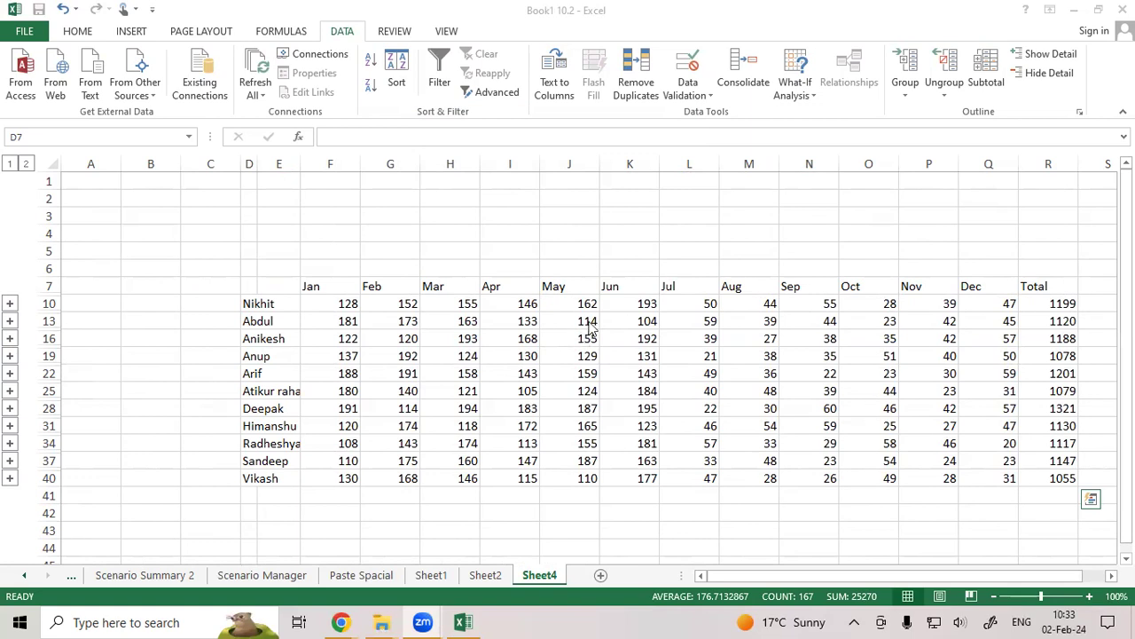
Step: Reopen the Consolidate settings for the result table, review both source references, and close them without changes
key(ctrl+a)
click(730, 78)
click(393, 222)
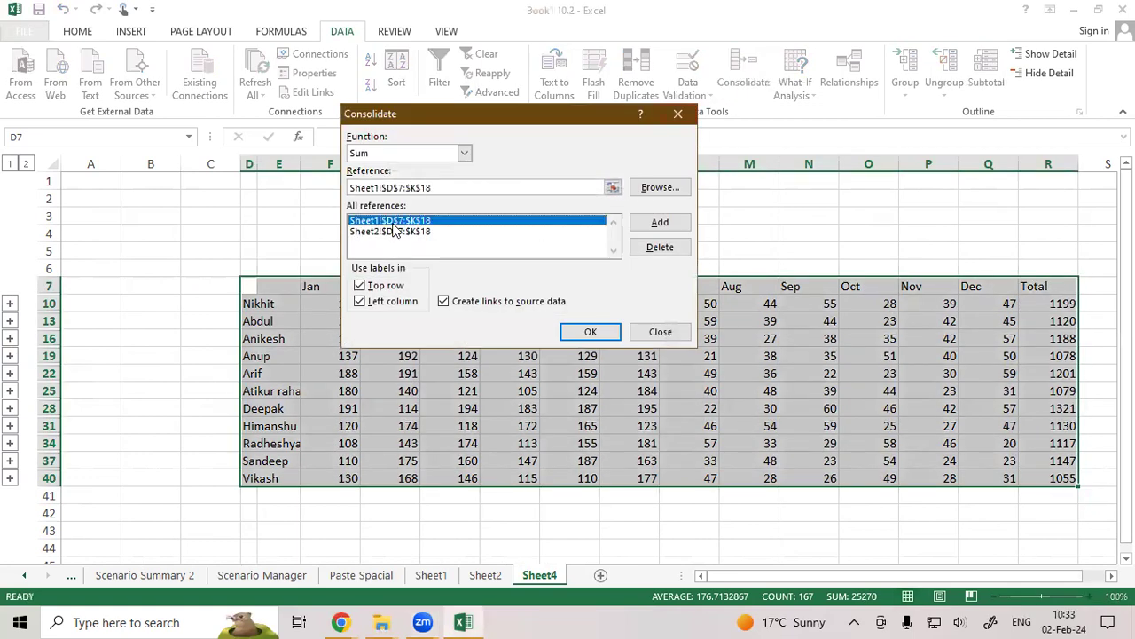
click(393, 233)
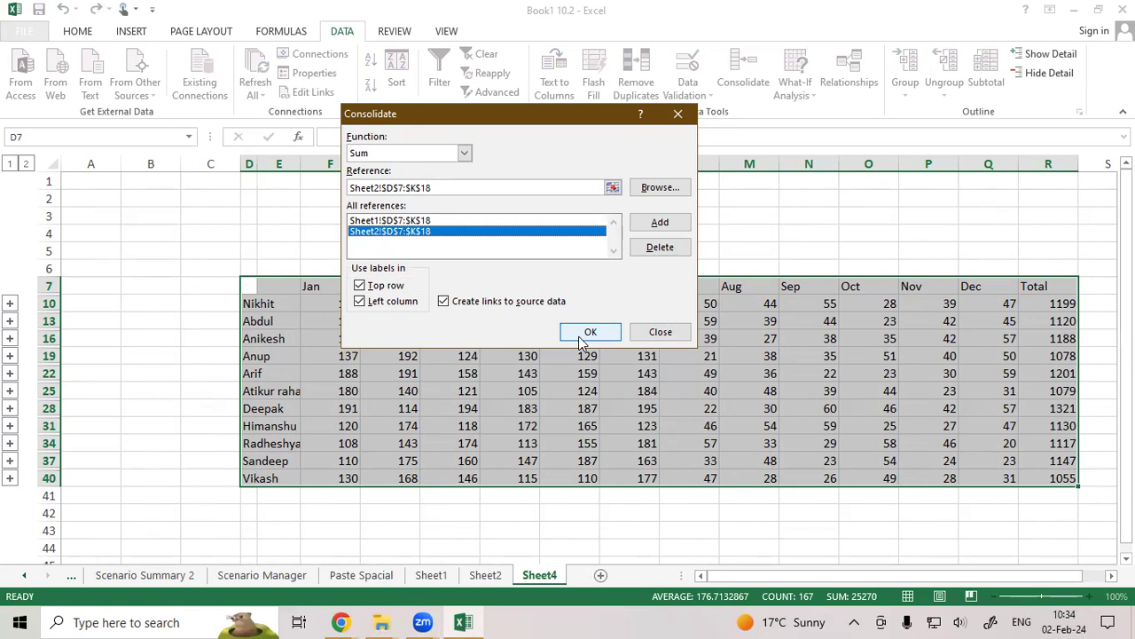
click(678, 113)
Step: Expand the outline detail of row 10 to examine its linked source rows, and collapse it again
click(568, 301)
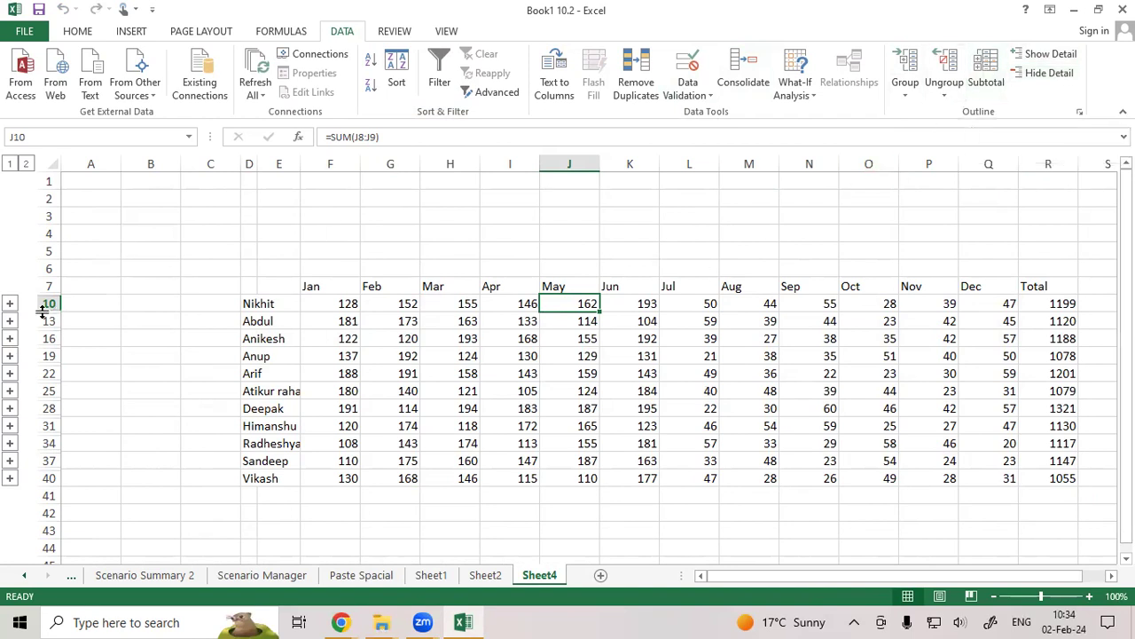
click(10, 303)
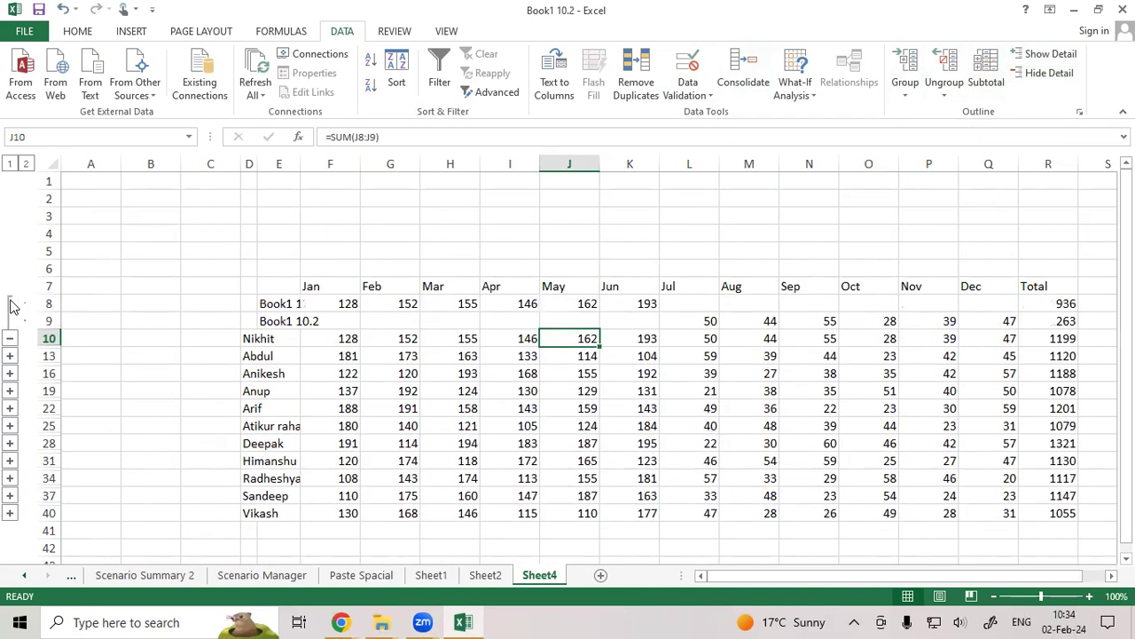
click(9, 340)
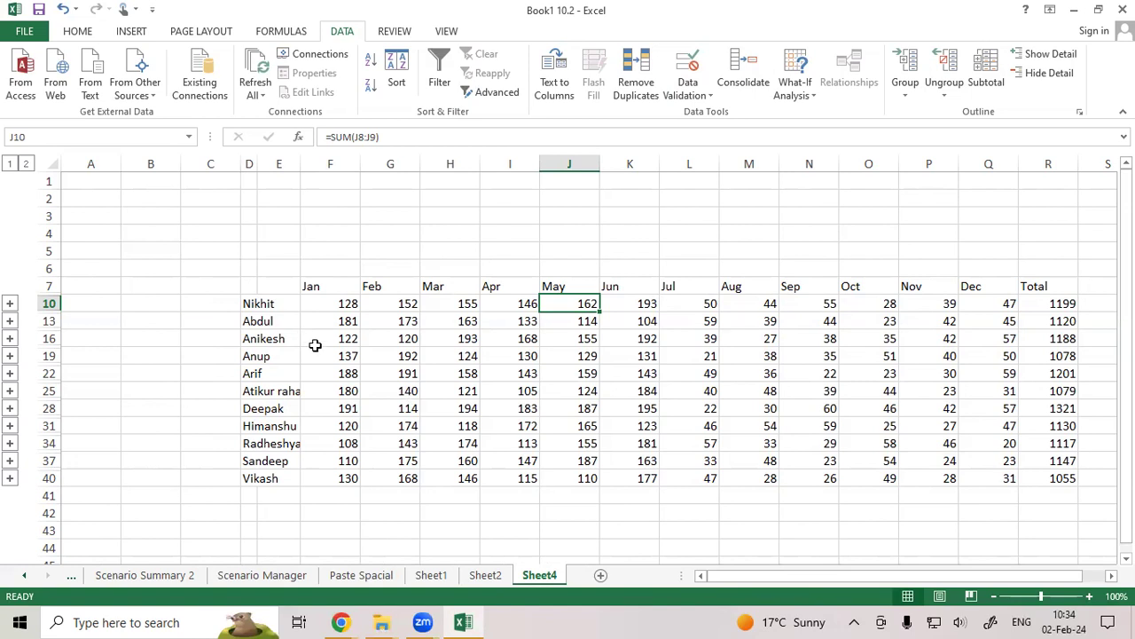
Step: Enter the heading "Sr no" in cell C7 of Sheet1 and copy the Name header's formatting onto it
click(431, 575)
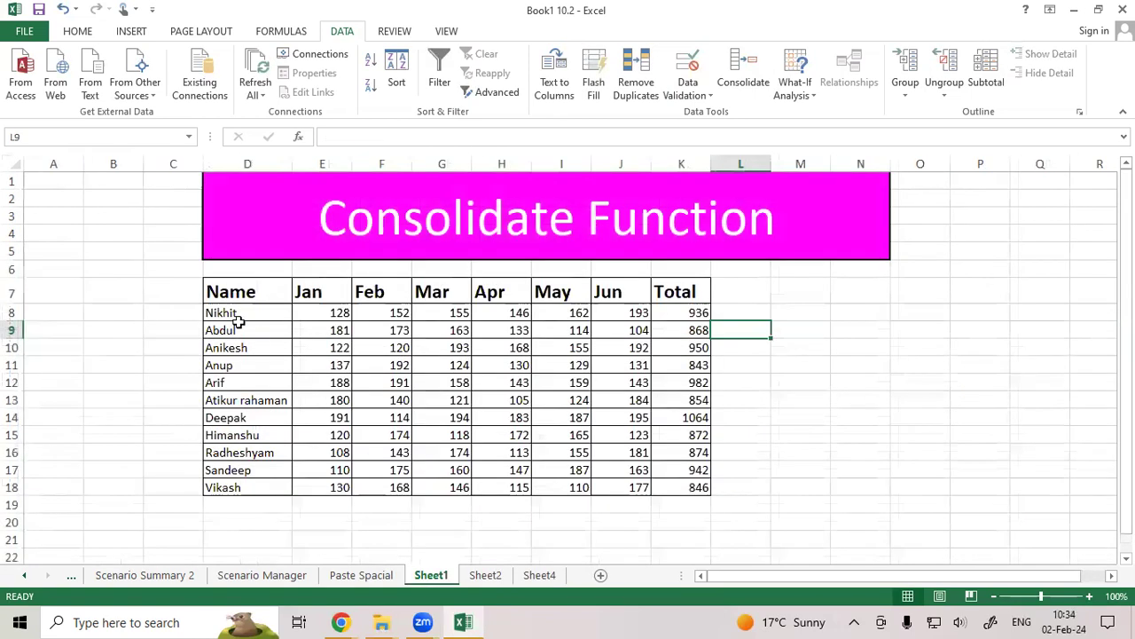
click(187, 289)
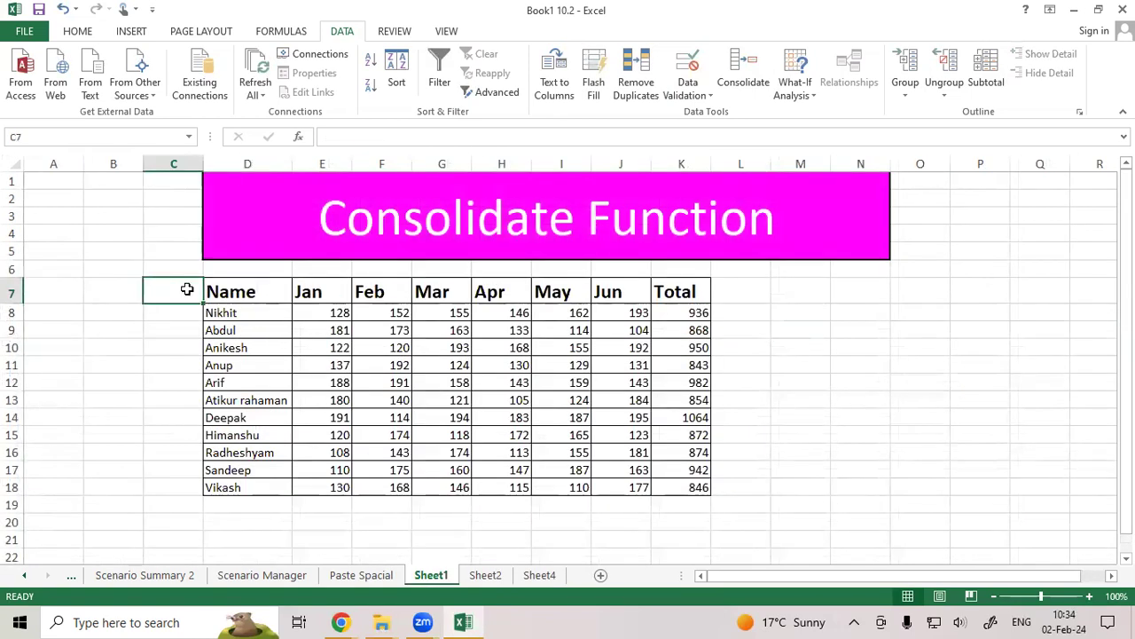
text(Sr no)
key(Tab)
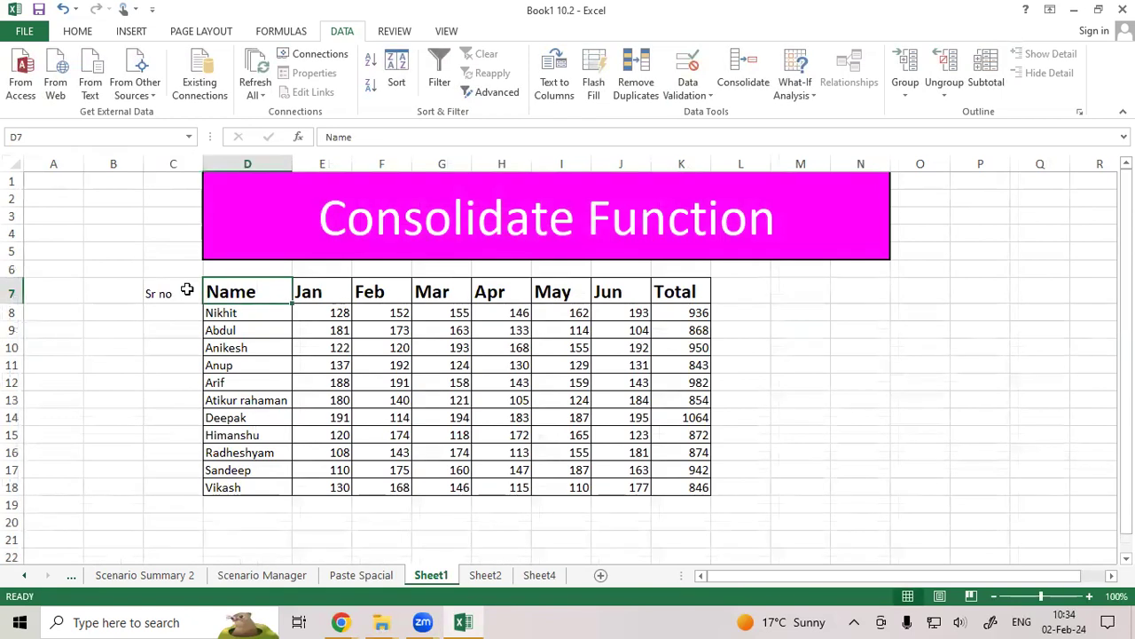
click(184, 291)
click(234, 298)
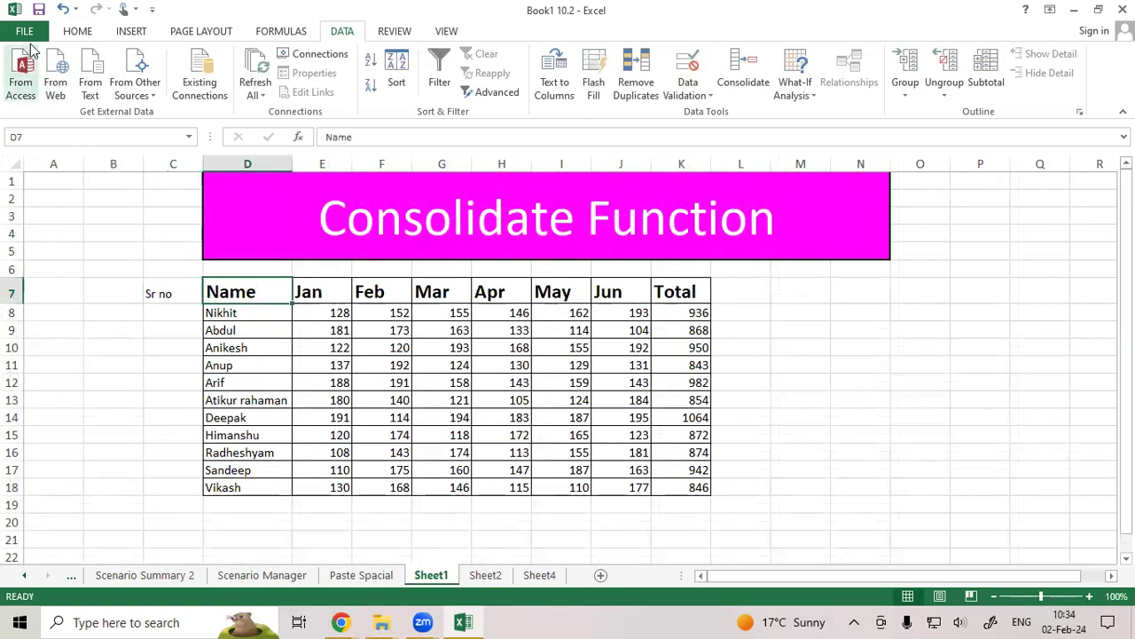
click(77, 31)
click(83, 92)
click(158, 293)
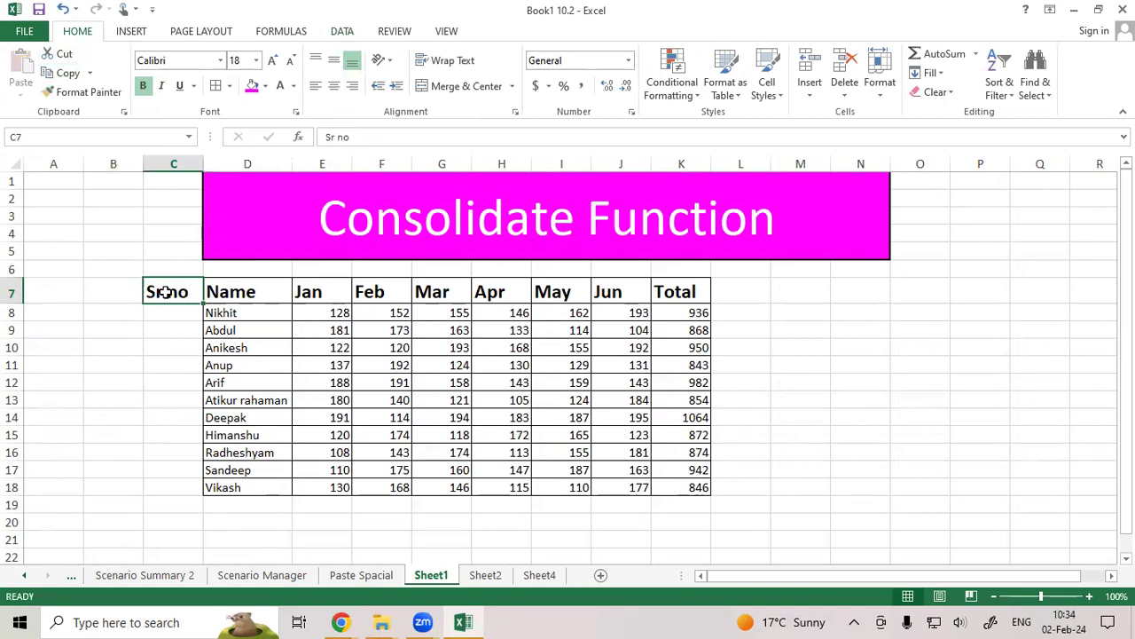
Step: Fill C8:C18 on Sheet1 with serial numbers 1 to 11 and apply borders to the Sr no column
click(168, 315)
key(F1)
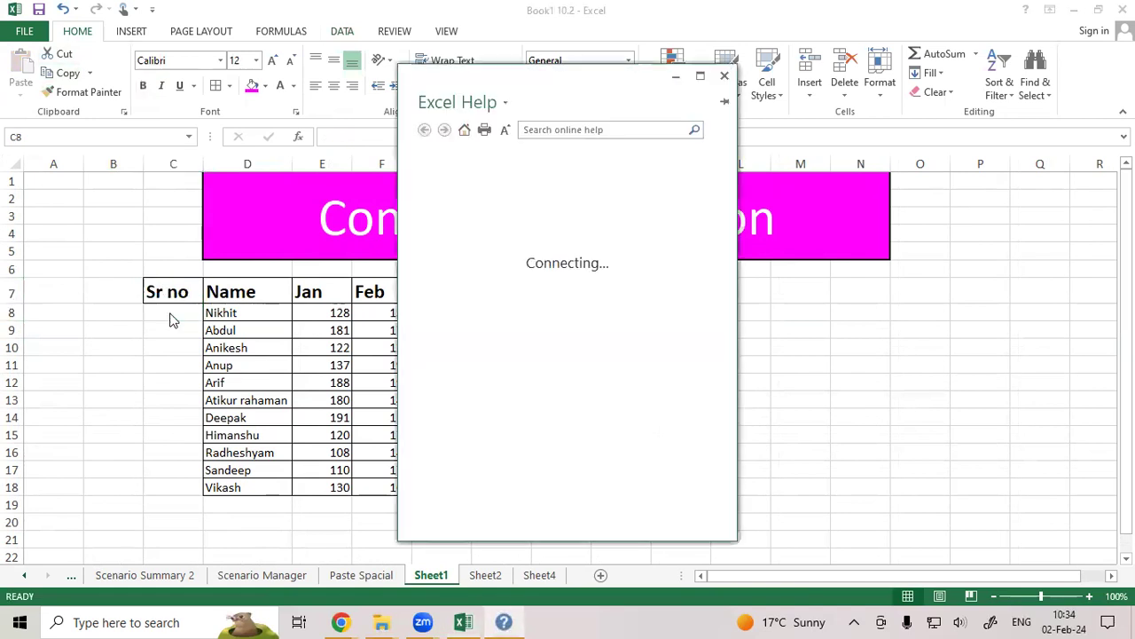
click(725, 75)
text(1)
key(Return)
text(2)
key(Return)
drag(169, 313, 186, 491)
drag(165, 288, 182, 488)
click(214, 87)
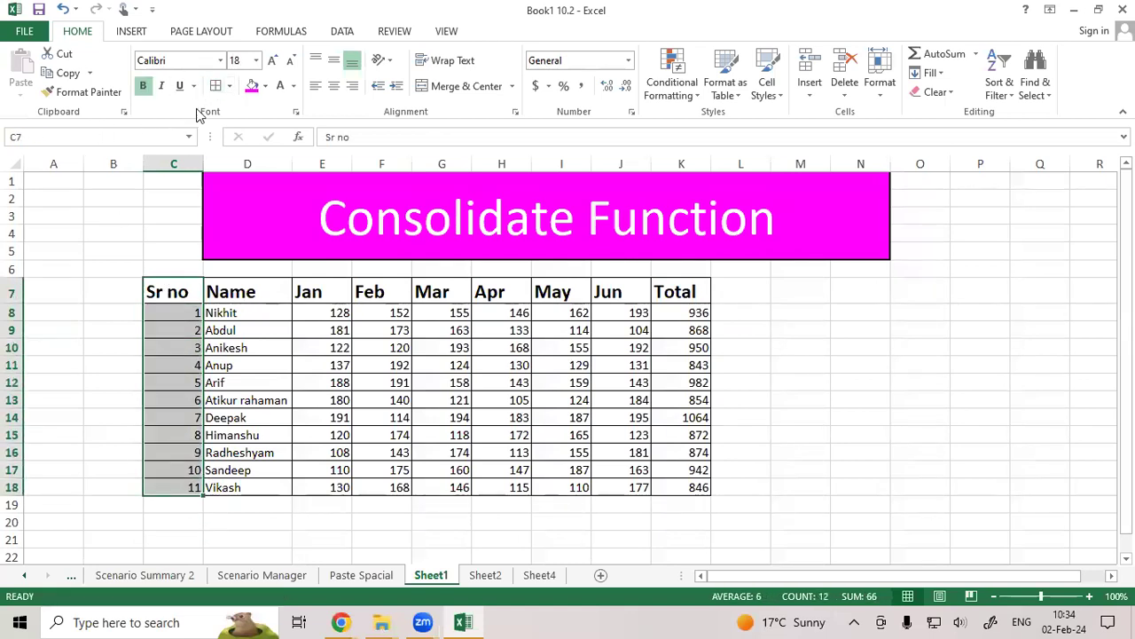
Step: Copy the Sr no column C7:C18 from Sheet1 to cell C7 of Sheet2
key(ctrl+c)
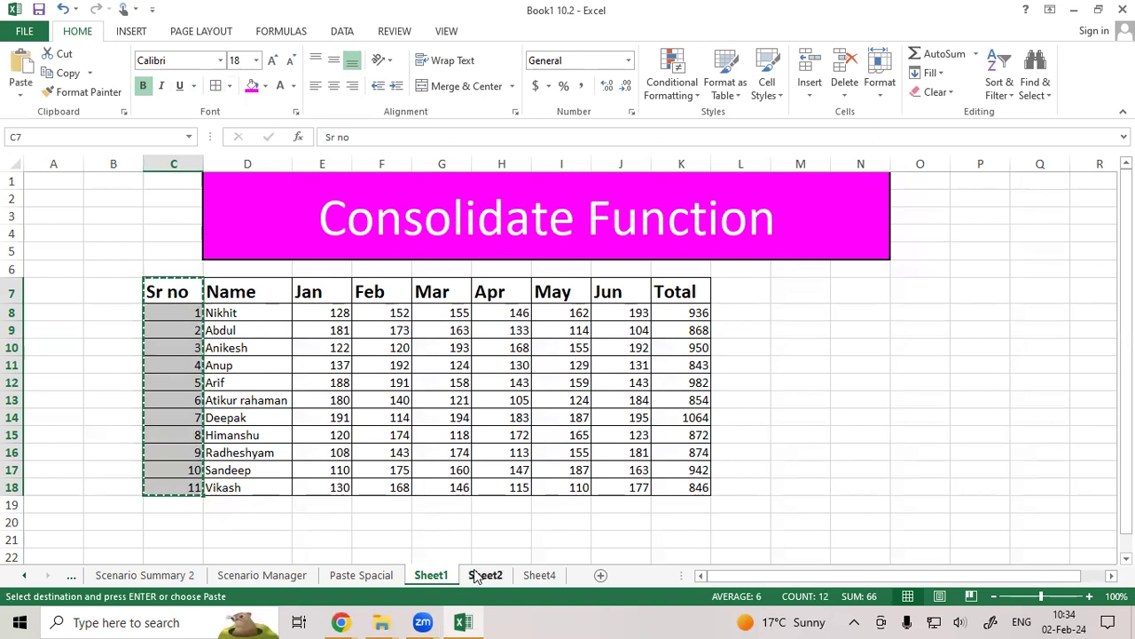
click(485, 575)
click(178, 286)
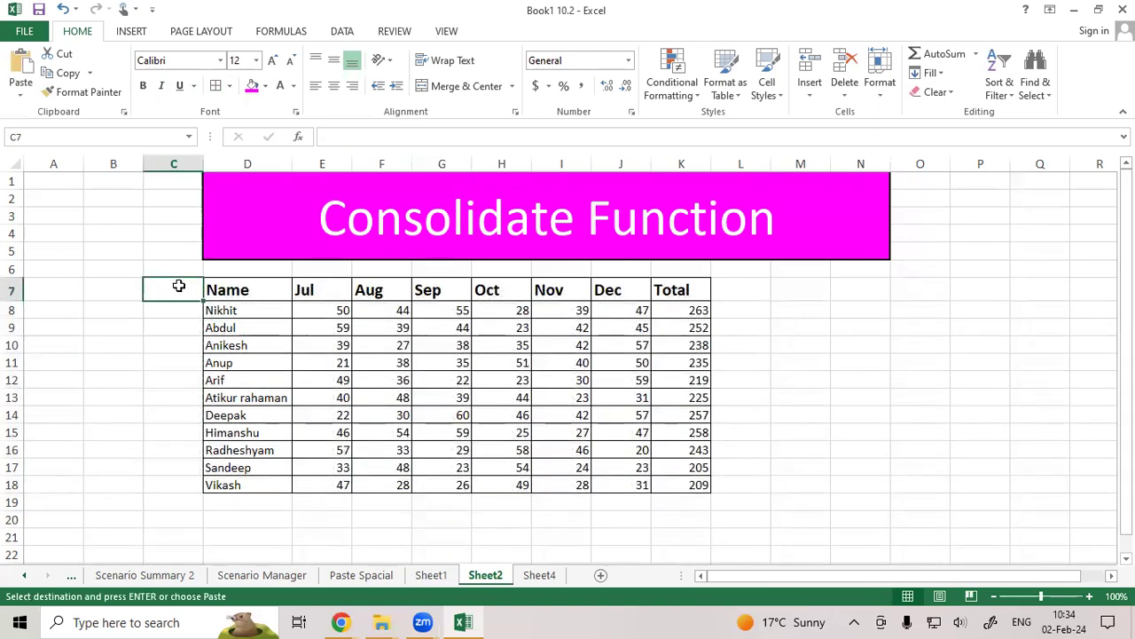
key(ctrl+v)
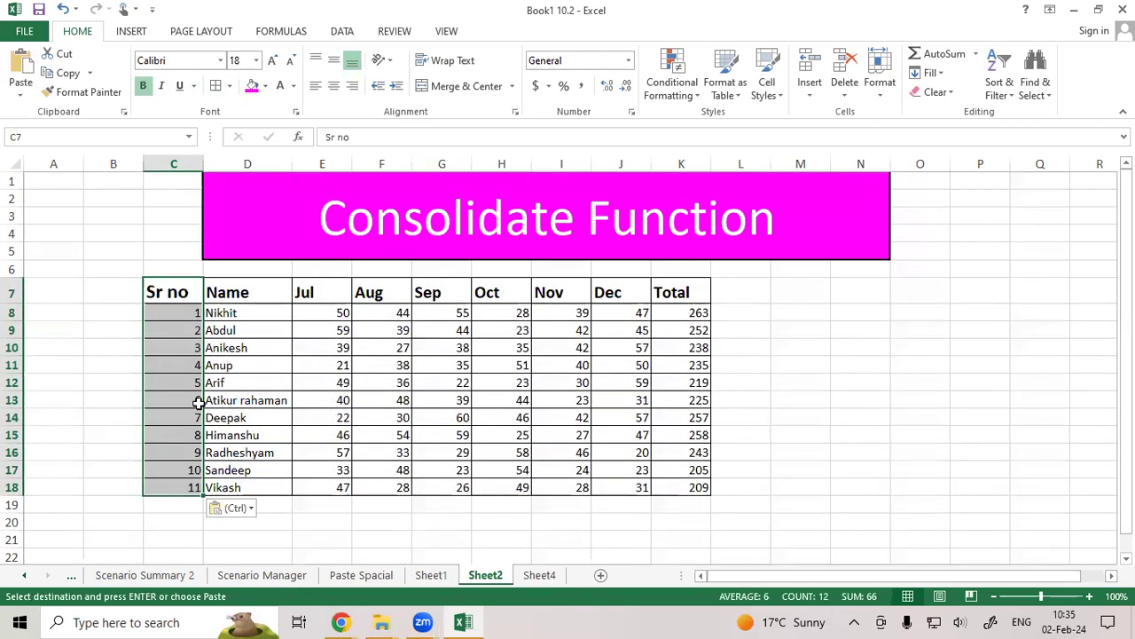
Step: Add a new worksheet after Sheet4 and start Consolidate with cell D4 as the destination
click(271, 367)
click(541, 576)
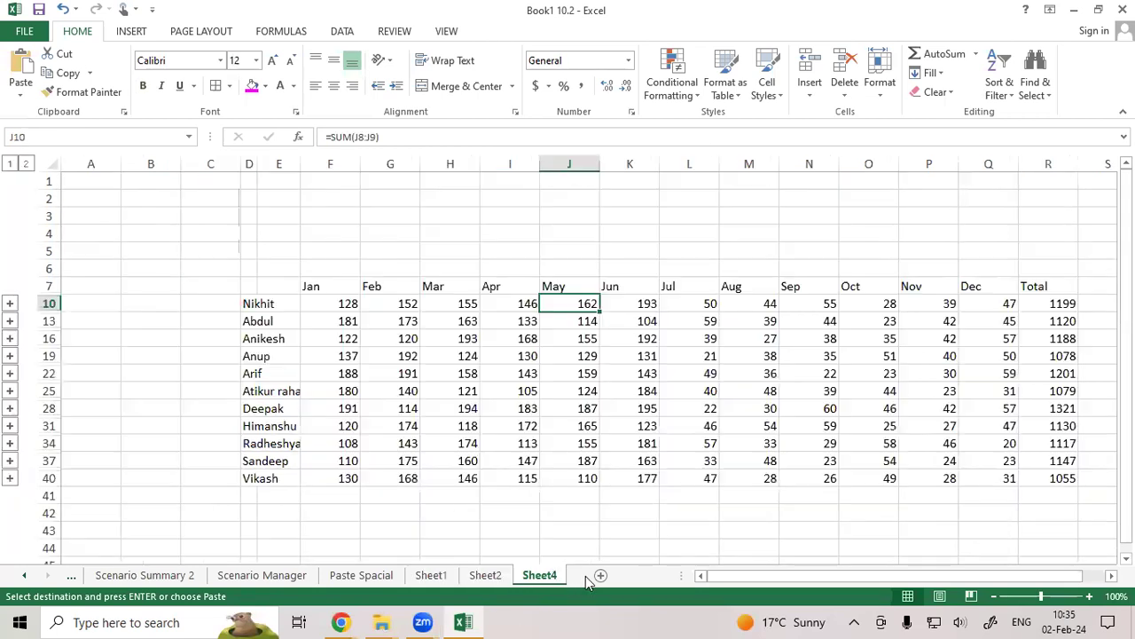
click(600, 575)
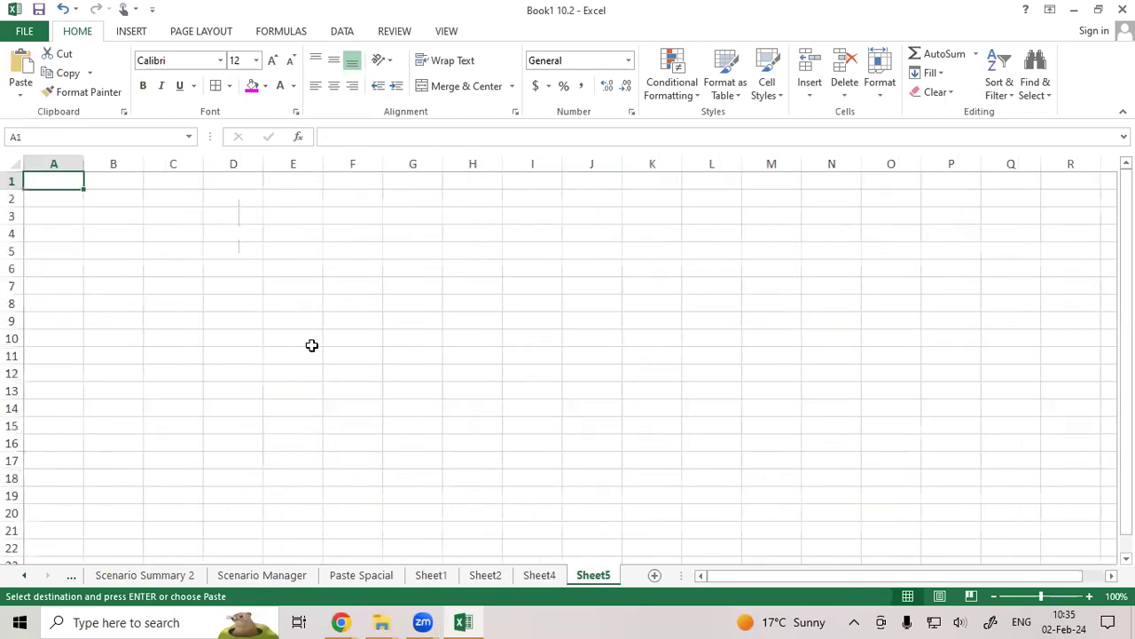
click(212, 237)
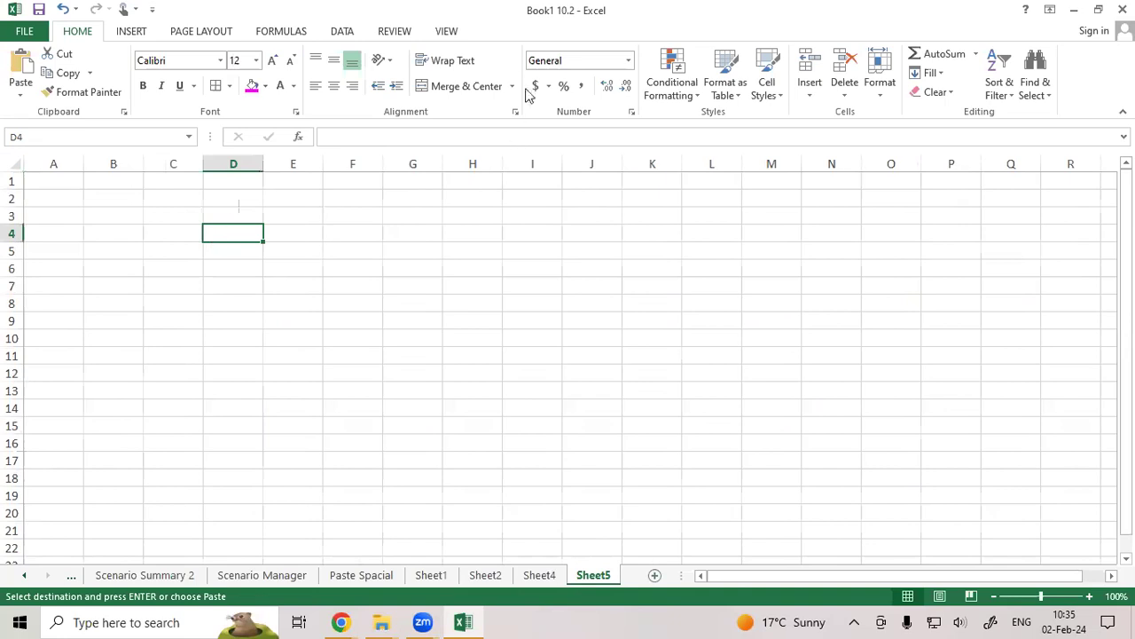
click(344, 32)
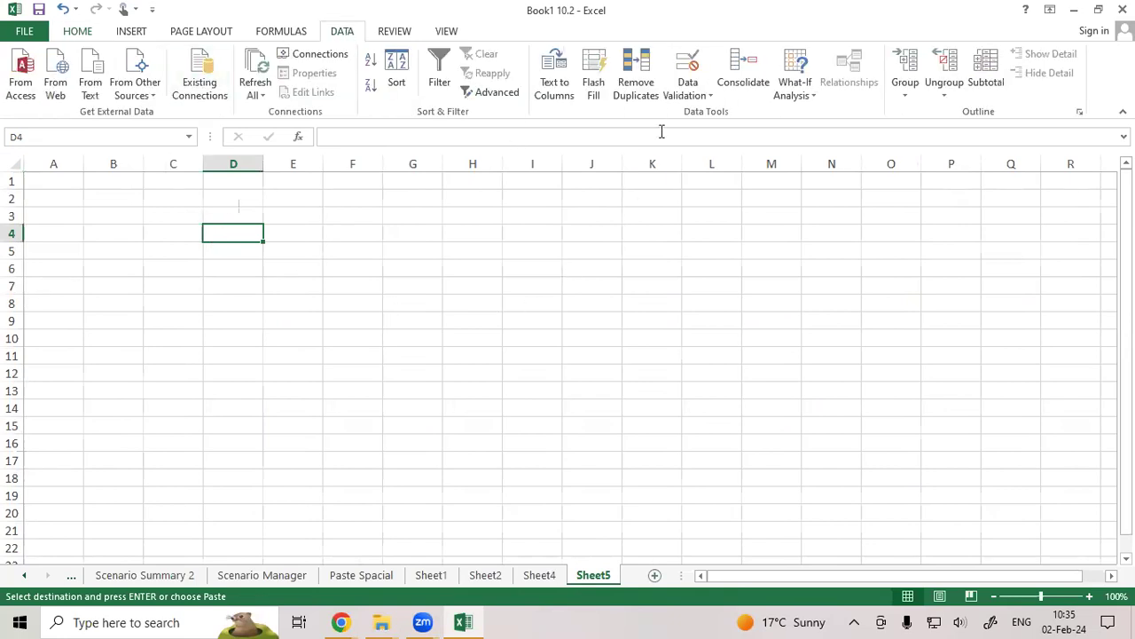
click(741, 69)
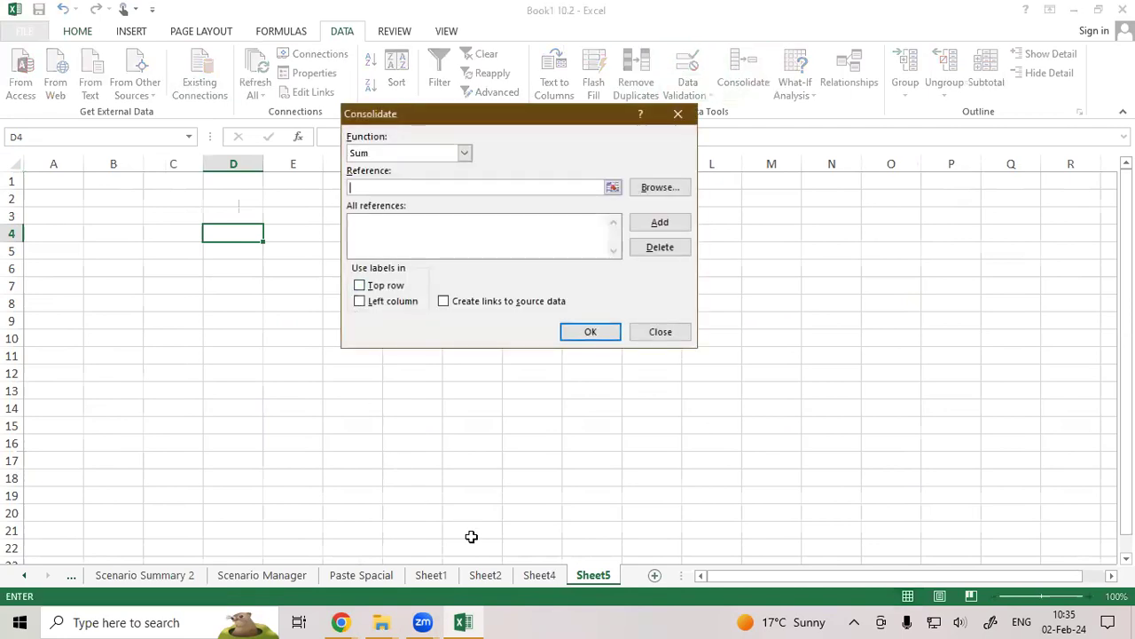
Step: Add the ranges Sheet1!$C$7:$K$18 and Sheet2!$C$7:$K$18 as consolidation references
click(436, 578)
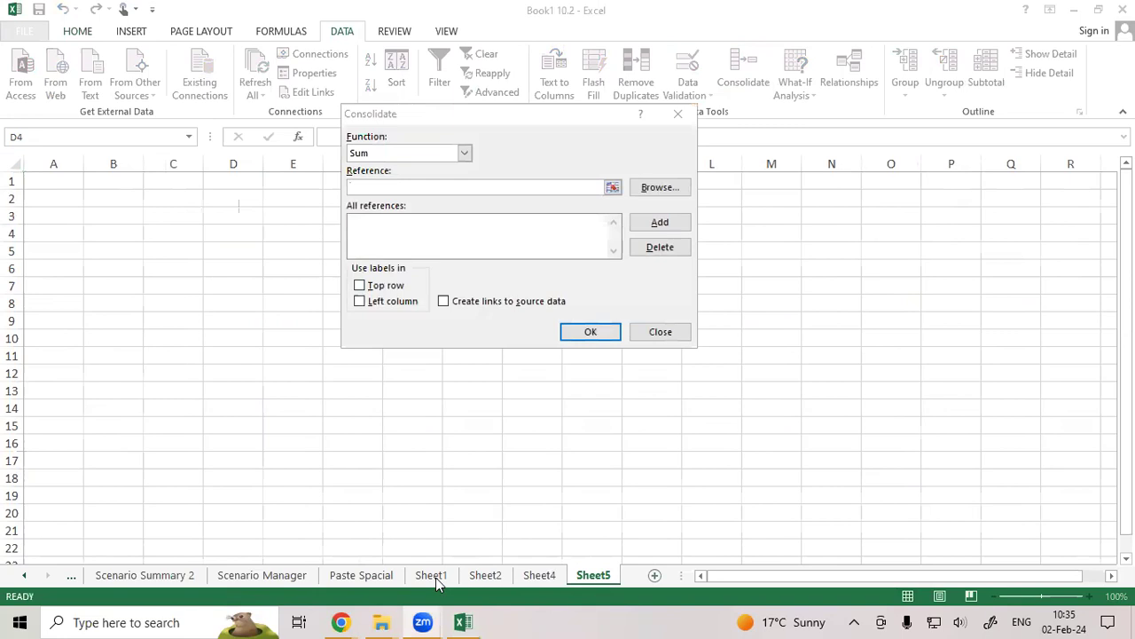
click(362, 188)
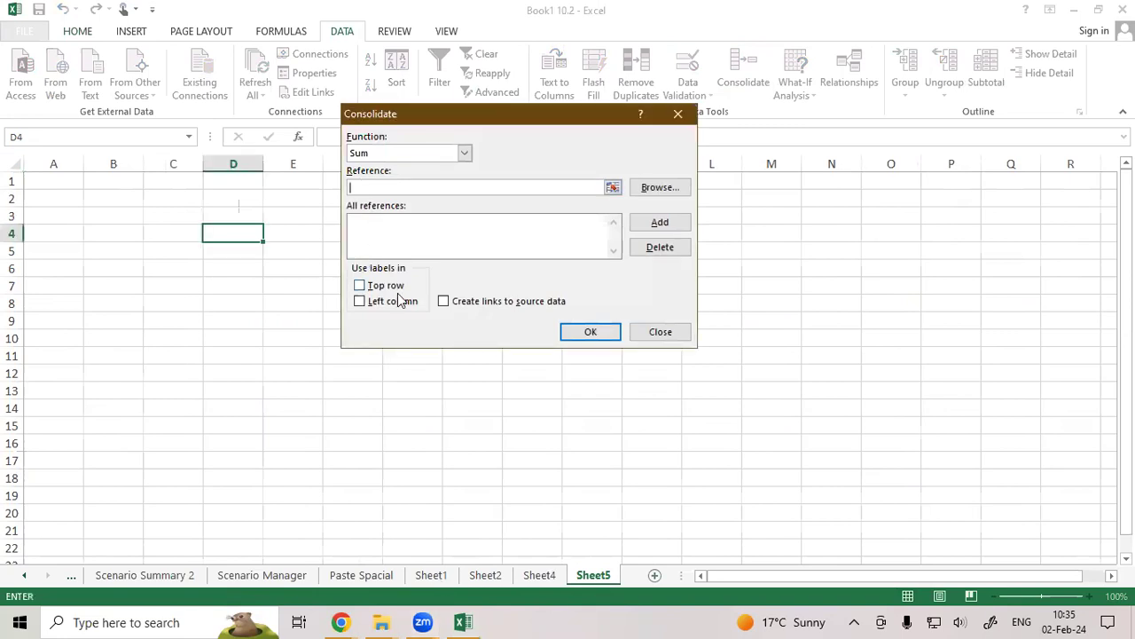
click(431, 575)
drag(169, 293, 671, 489)
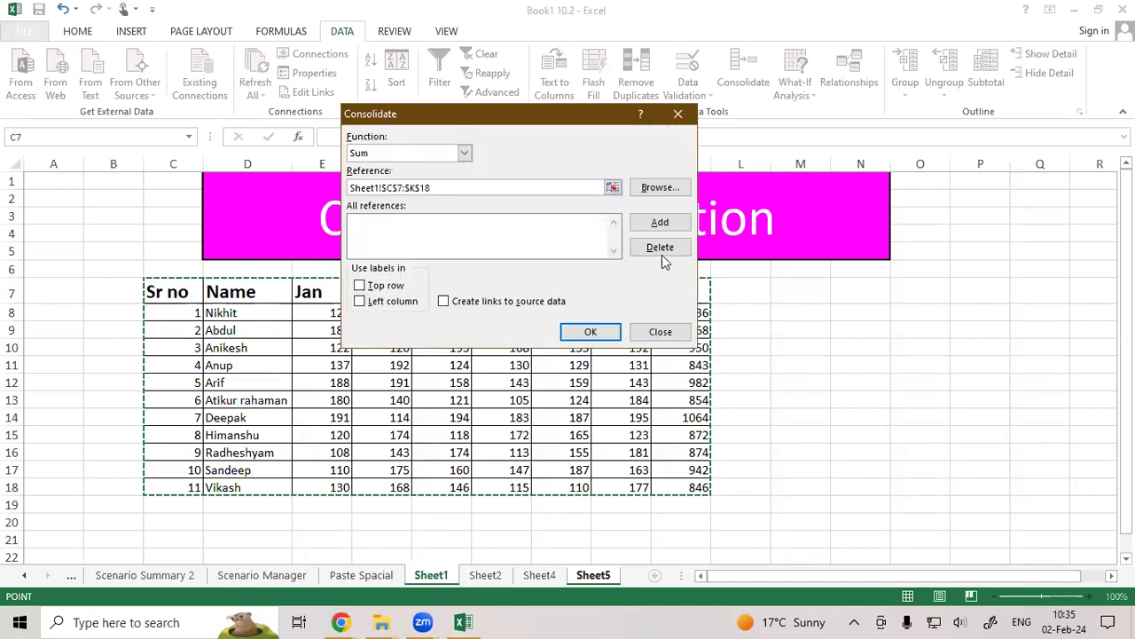
click(660, 223)
click(484, 576)
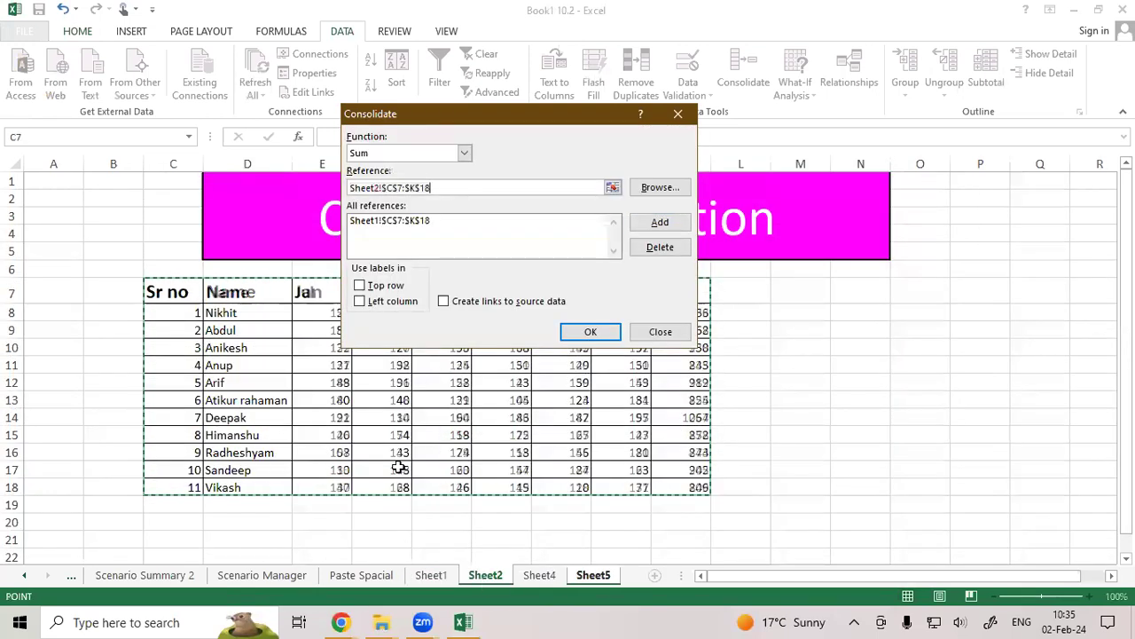
drag(164, 293, 685, 487)
click(660, 222)
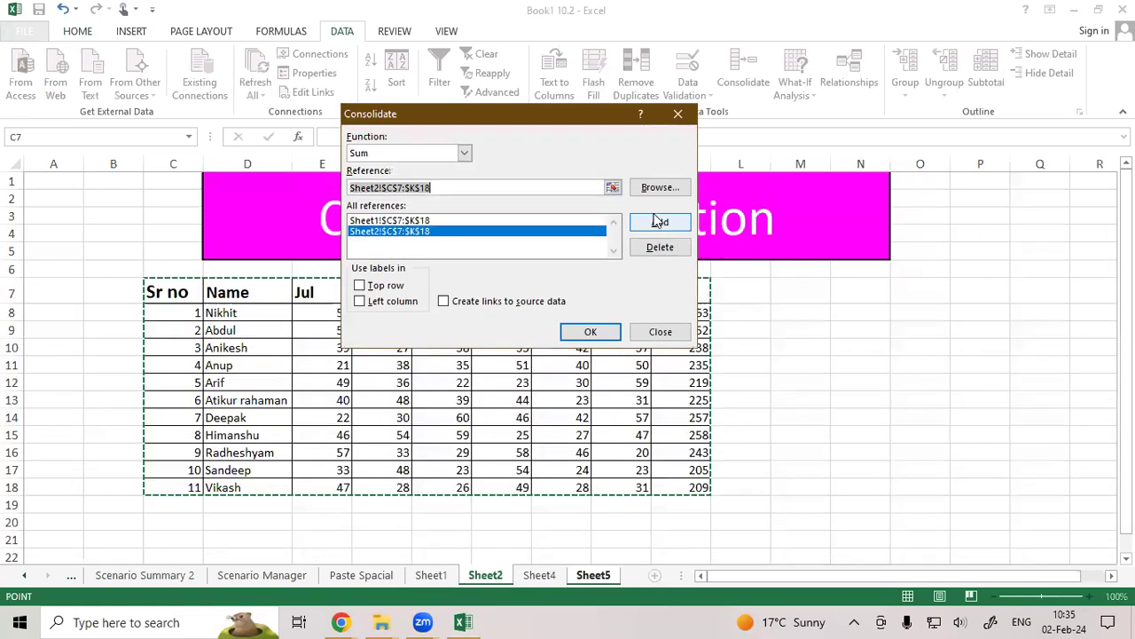
Step: Run the consolidation with the Sum function, labels from the top row and left column, and links to the source data
click(464, 152)
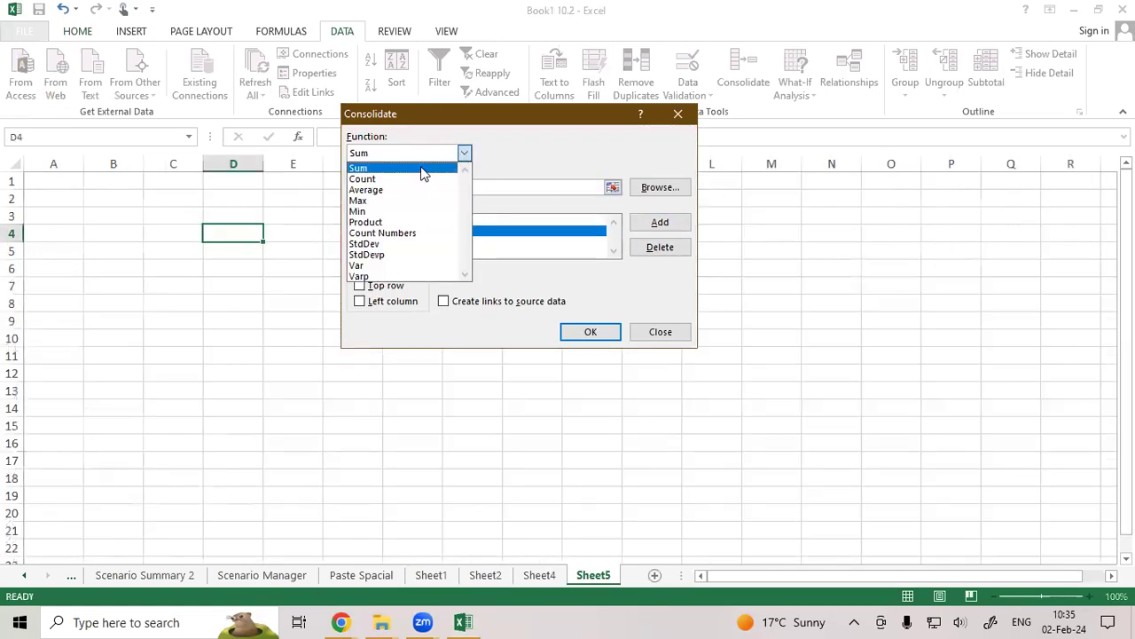
click(423, 174)
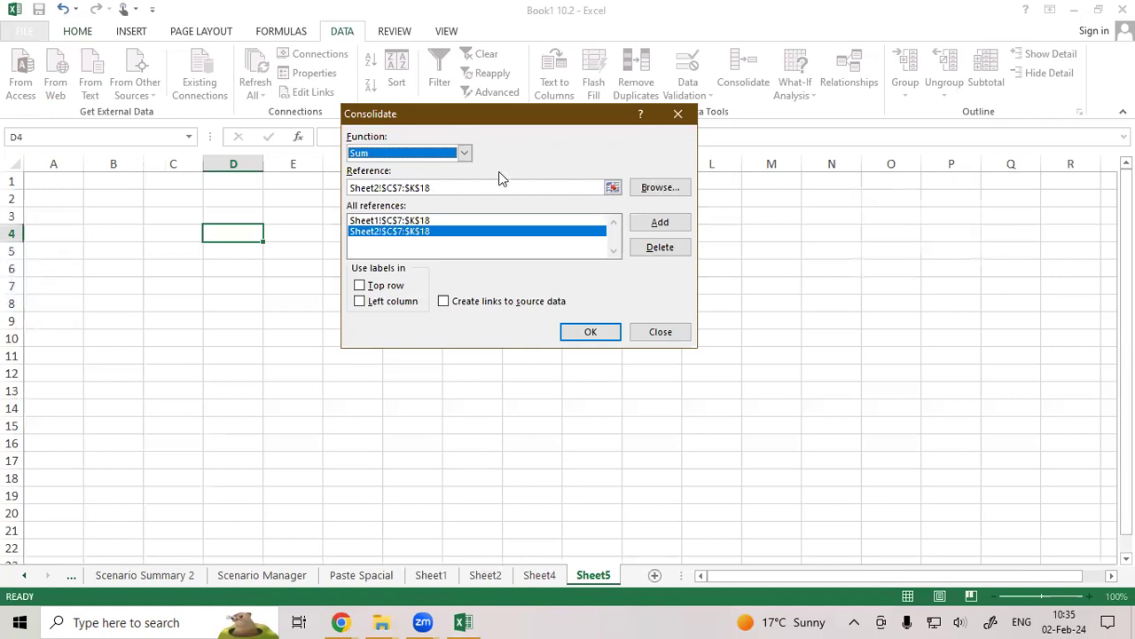
click(359, 286)
click(359, 302)
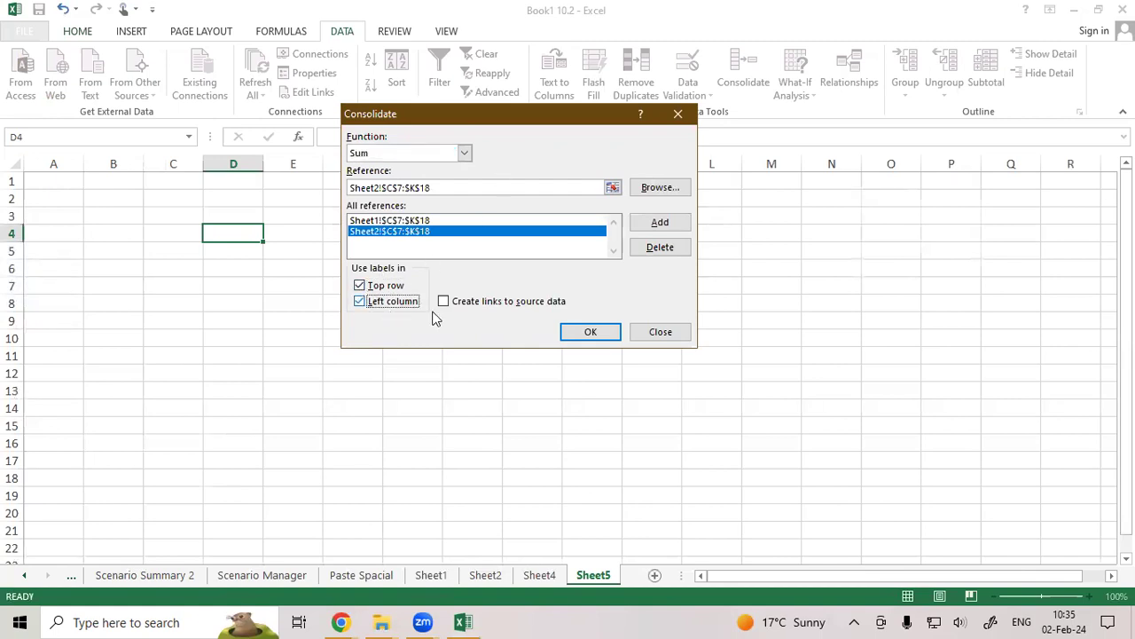
click(444, 301)
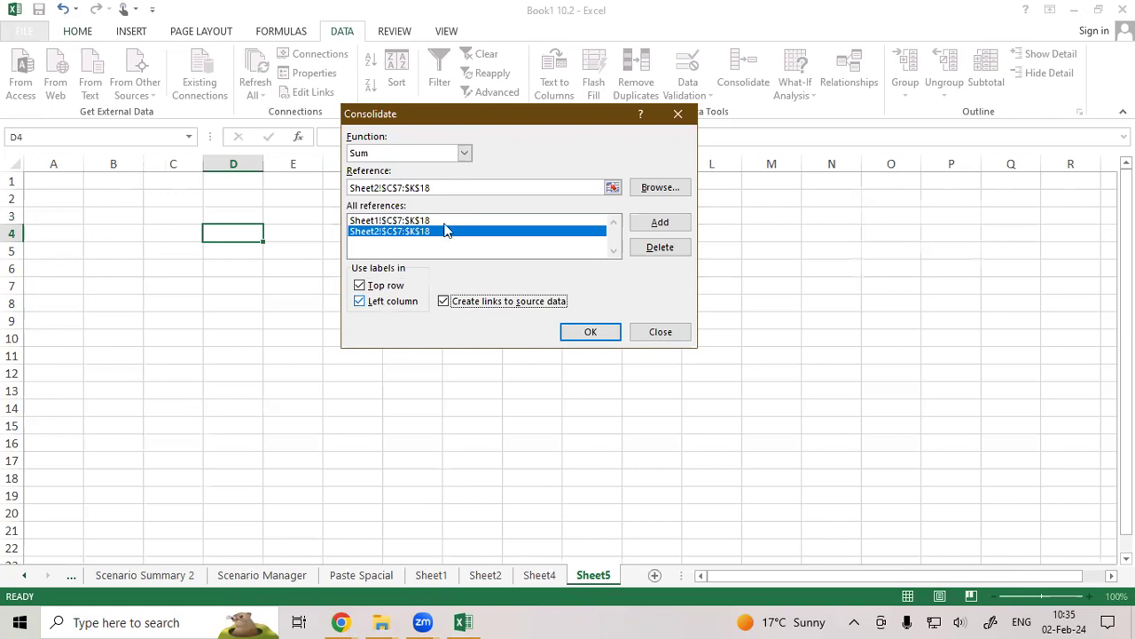
click(443, 189)
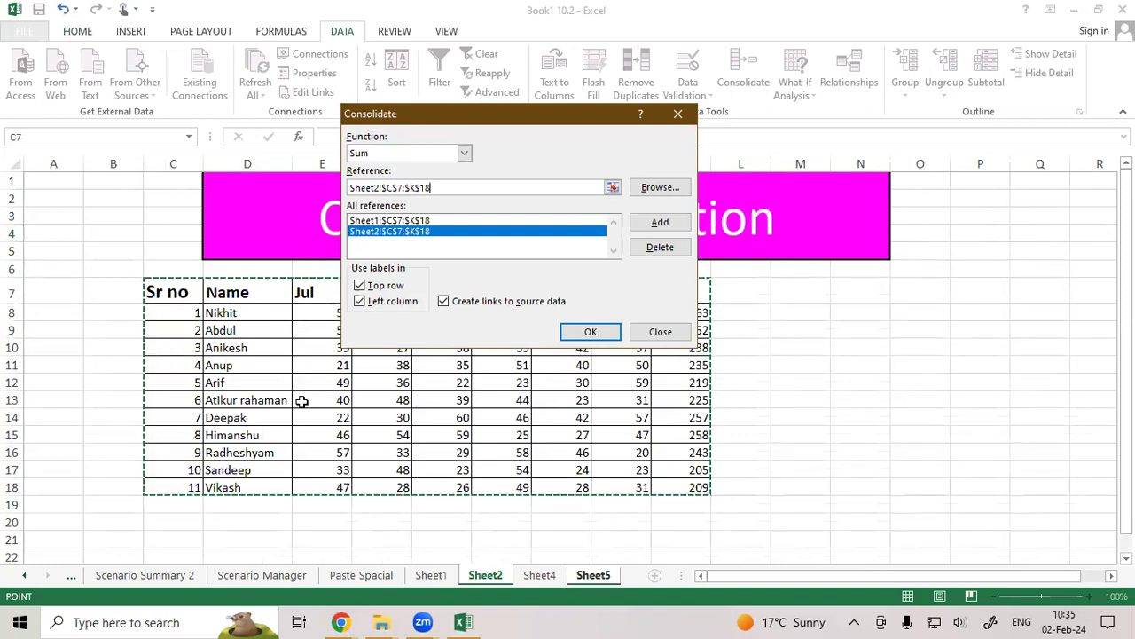
click(499, 328)
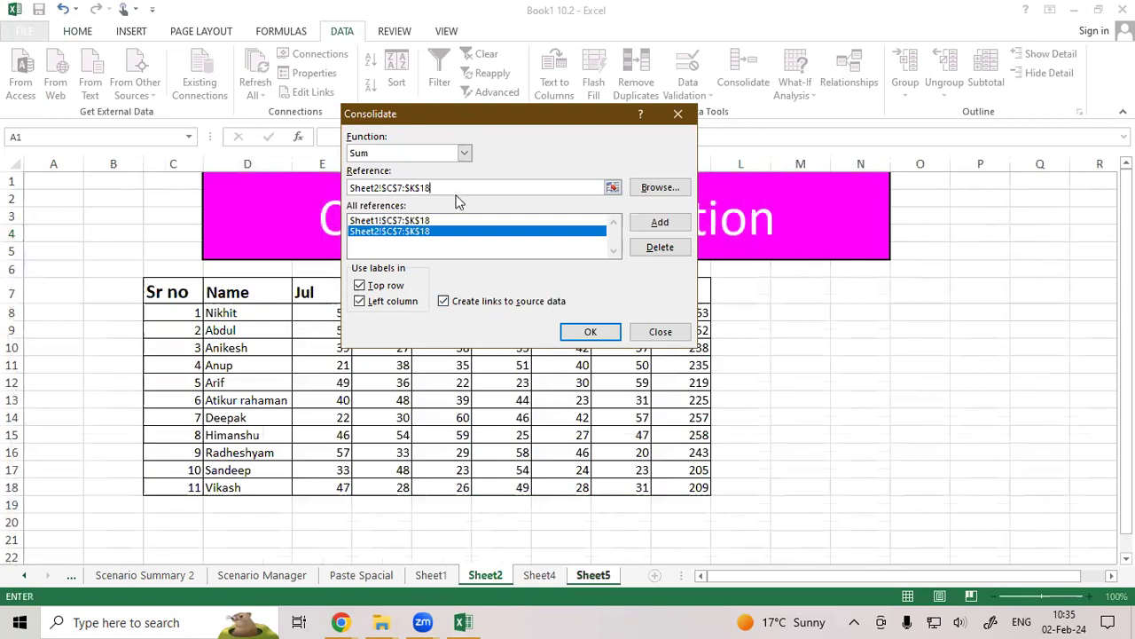
click(477, 302)
click(475, 301)
click(585, 334)
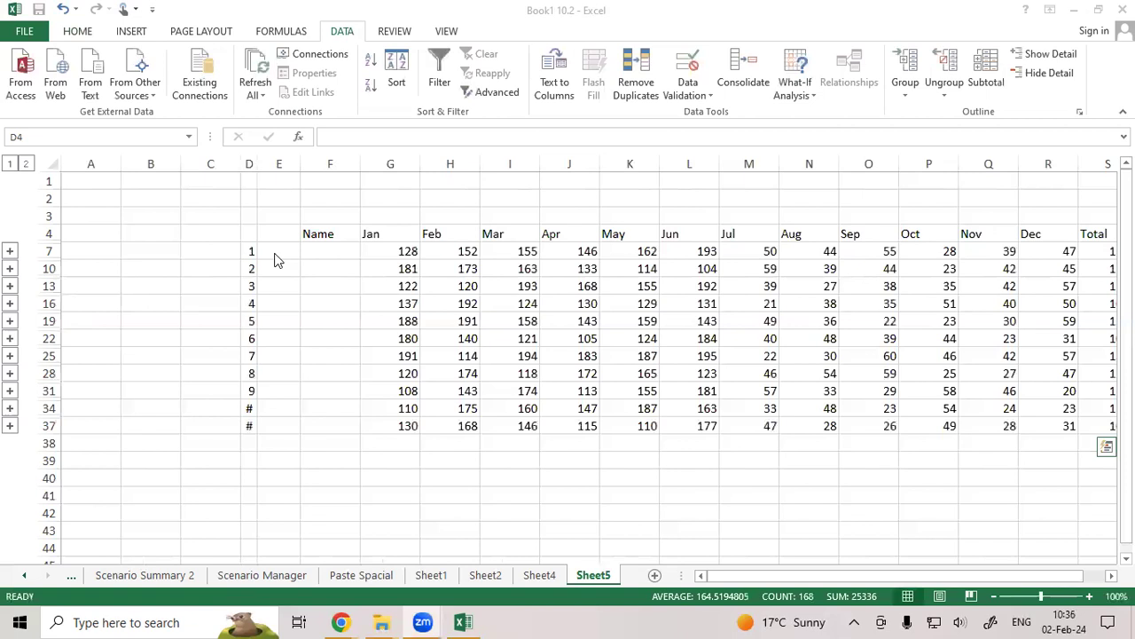
Step: AutoFit column D of the consolidated sheet to its serial numbers, and highlight the source range D7:K18 on Sheet1
drag(246, 251, 247, 426)
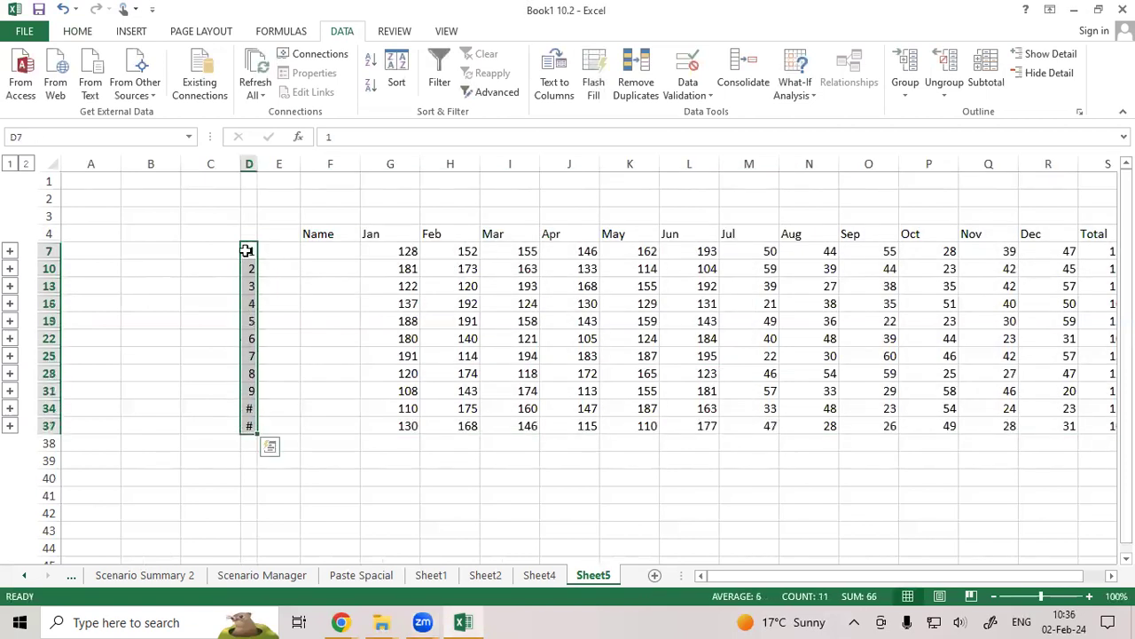
double_click(258, 164)
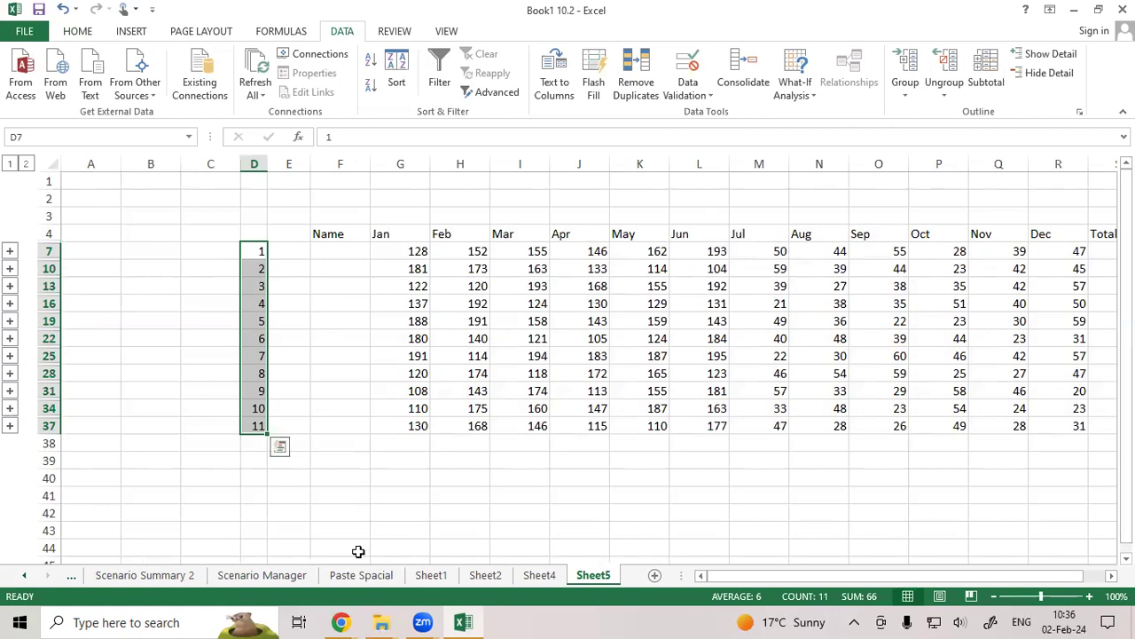
click(433, 574)
drag(248, 292, 676, 484)
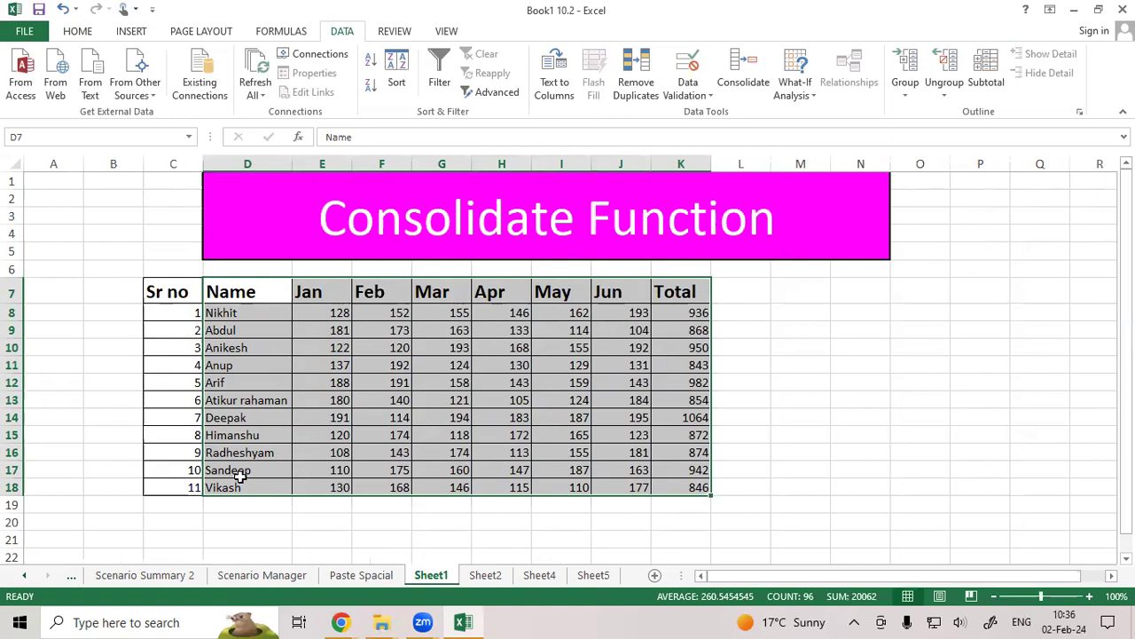
Step: Enter 1 in C10 and 2 in C13 on Sheet4, and fill the series down to C40
click(532, 577)
click(224, 303)
text(1)
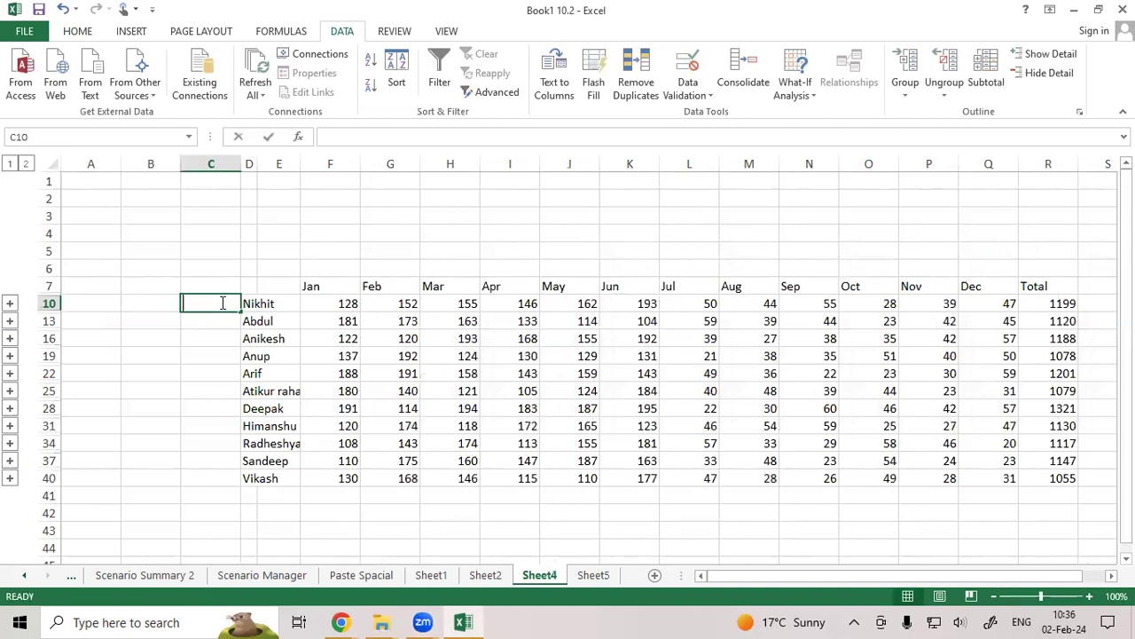
key(Return)
text(2)
key(Return)
drag(222, 303, 235, 487)
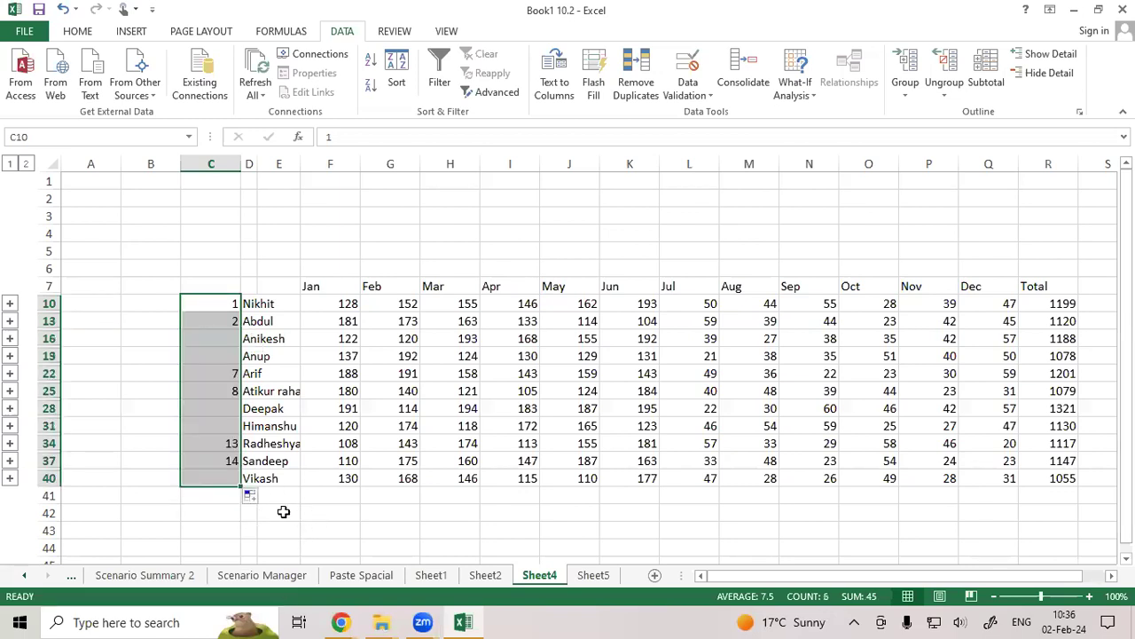
click(292, 542)
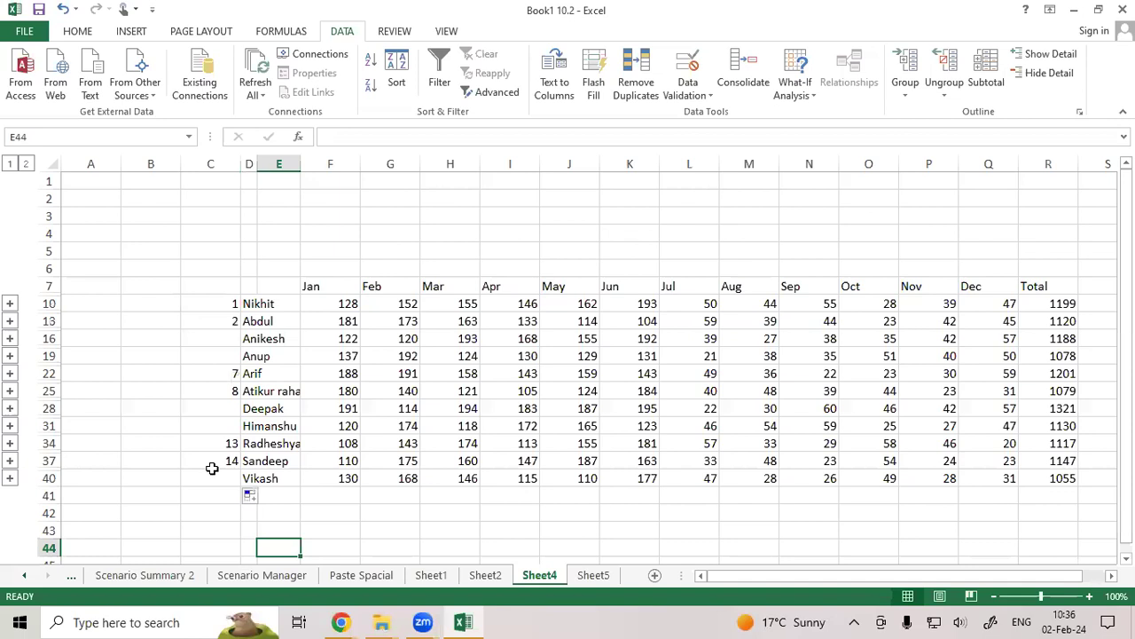
Step: Expand the outline detail of row 16 on Sheet4 to examine its hidden rows, and collapse it again
click(10, 338)
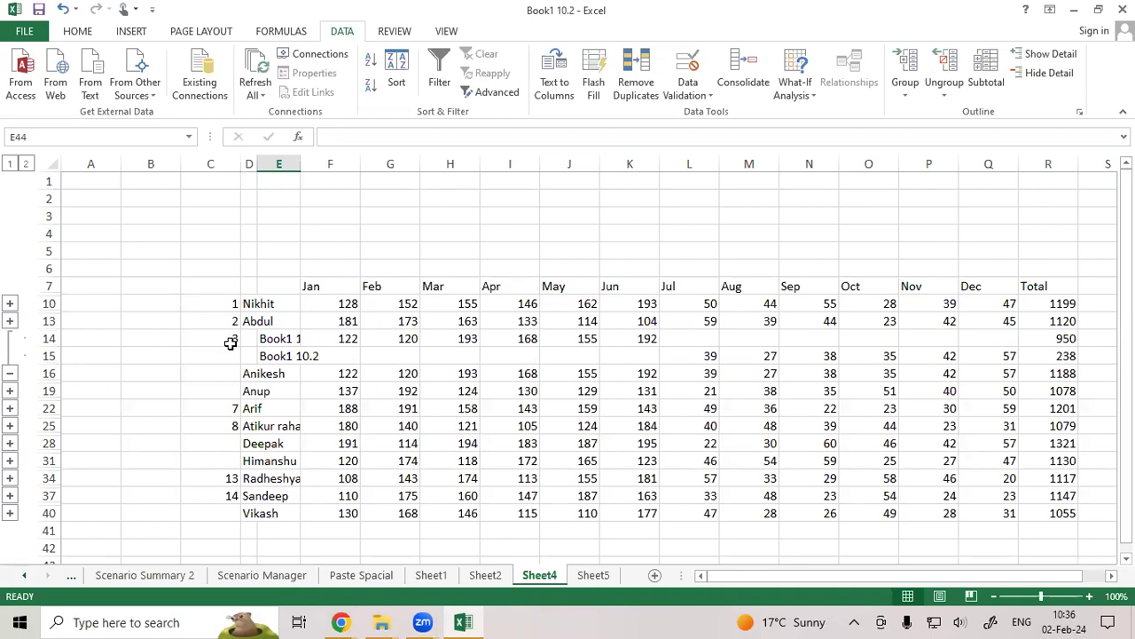
click(13, 374)
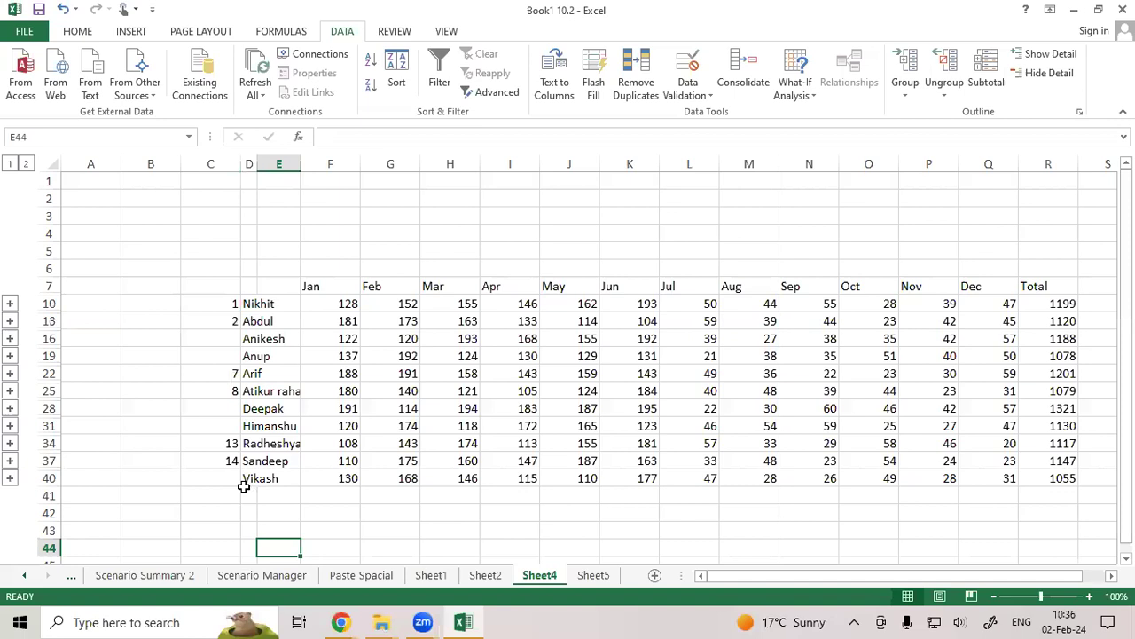
click(235, 489)
click(235, 488)
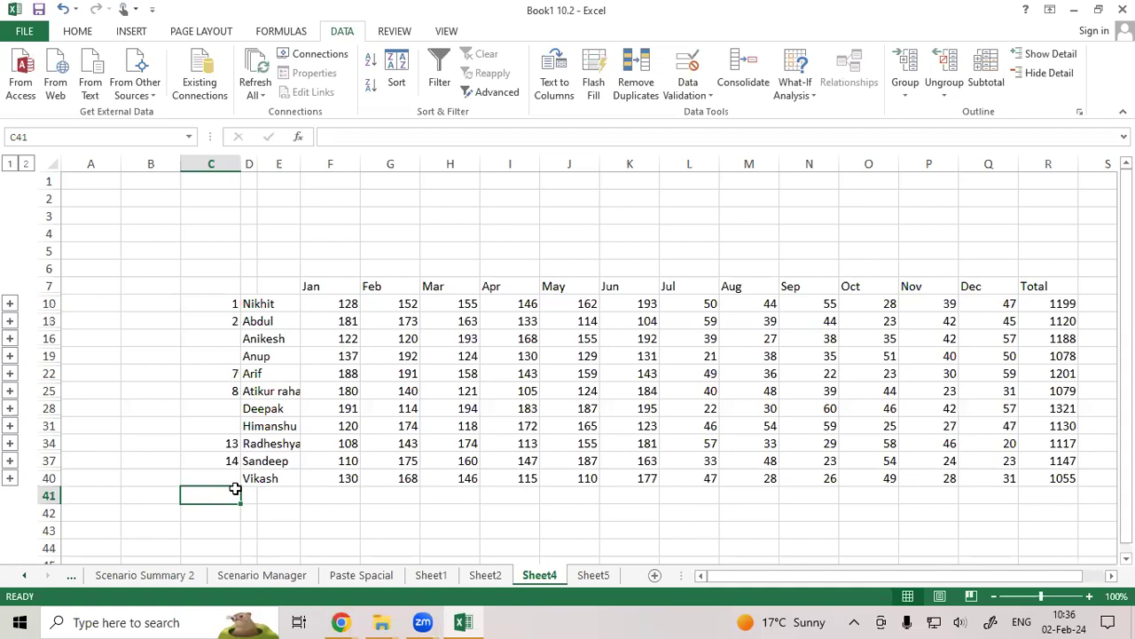
Step: Move the Sheet1 table range C7:K19 so that it starts in cell E7
click(434, 576)
click(355, 364)
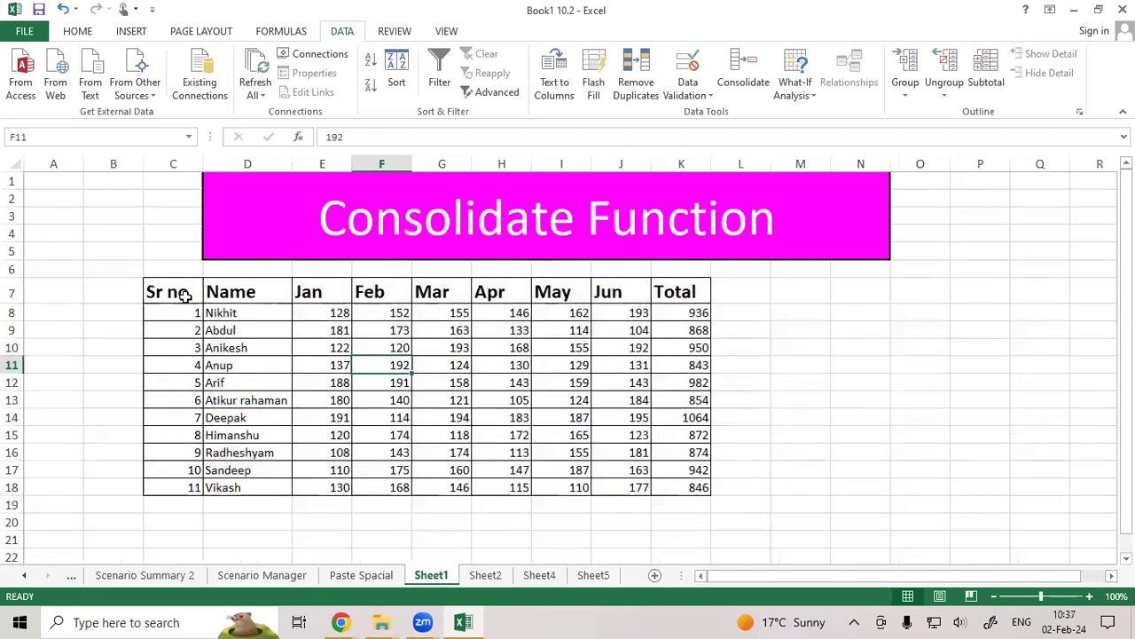
drag(173, 291, 701, 511)
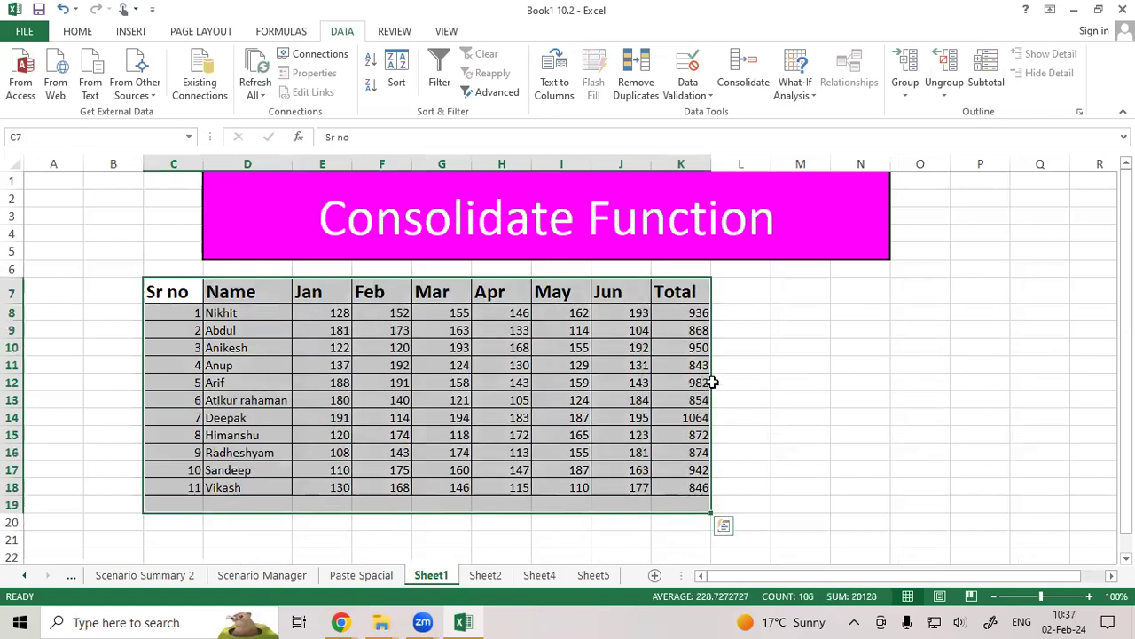
click(66, 33)
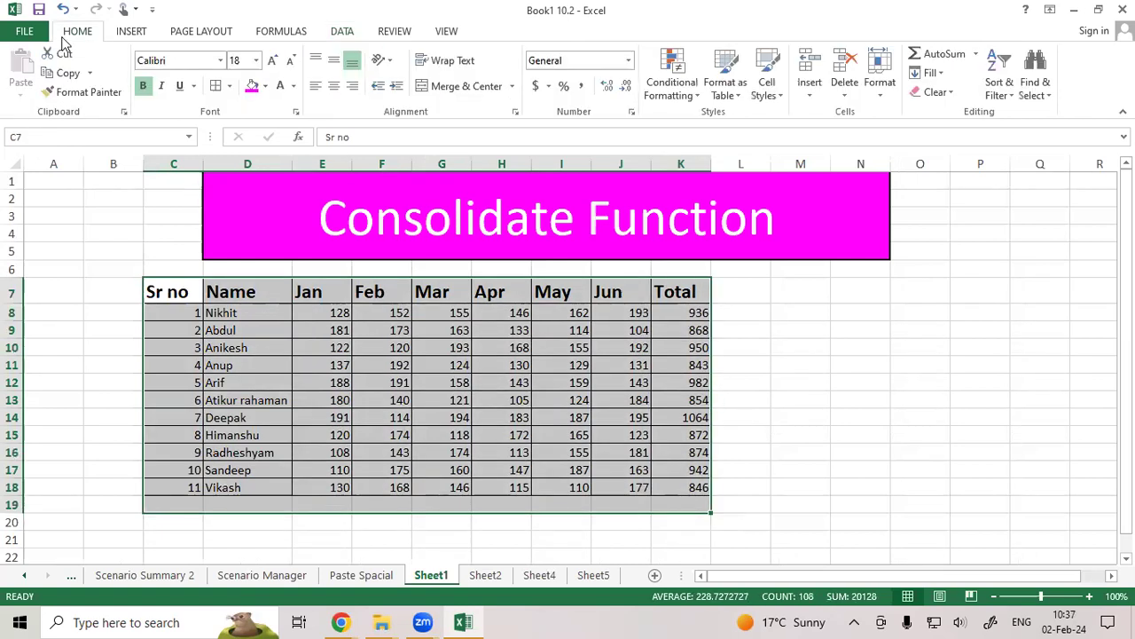
click(58, 53)
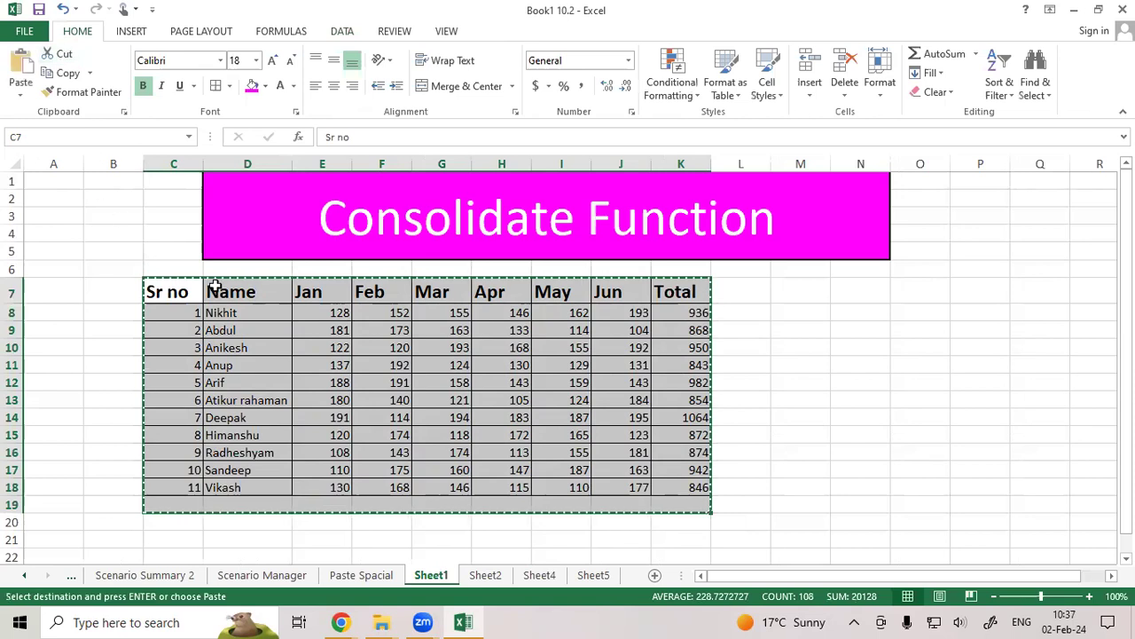
click(301, 291)
click(20, 71)
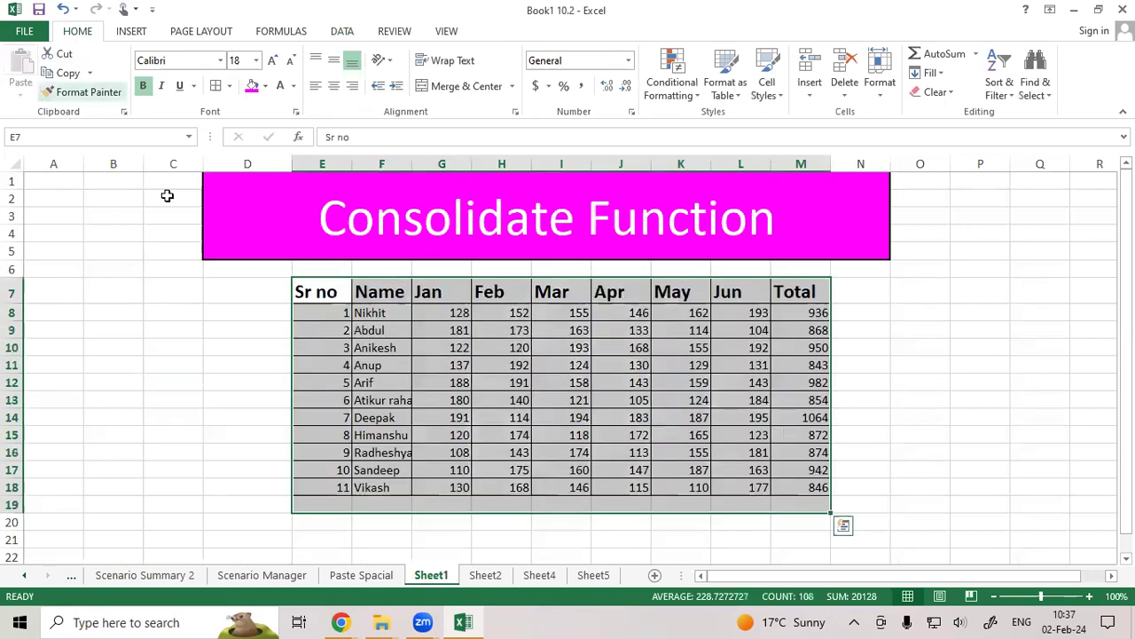
Step: Move the Sheet1 table again to start in cell D7, and AutoFit column E to the names
click(80, 74)
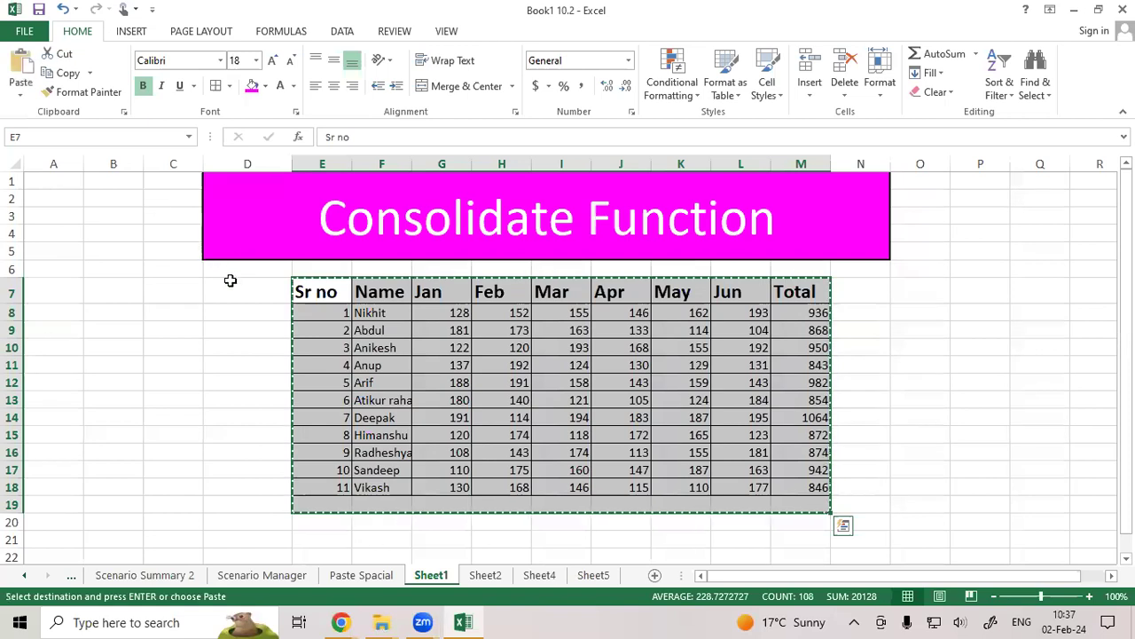
click(235, 288)
click(20, 71)
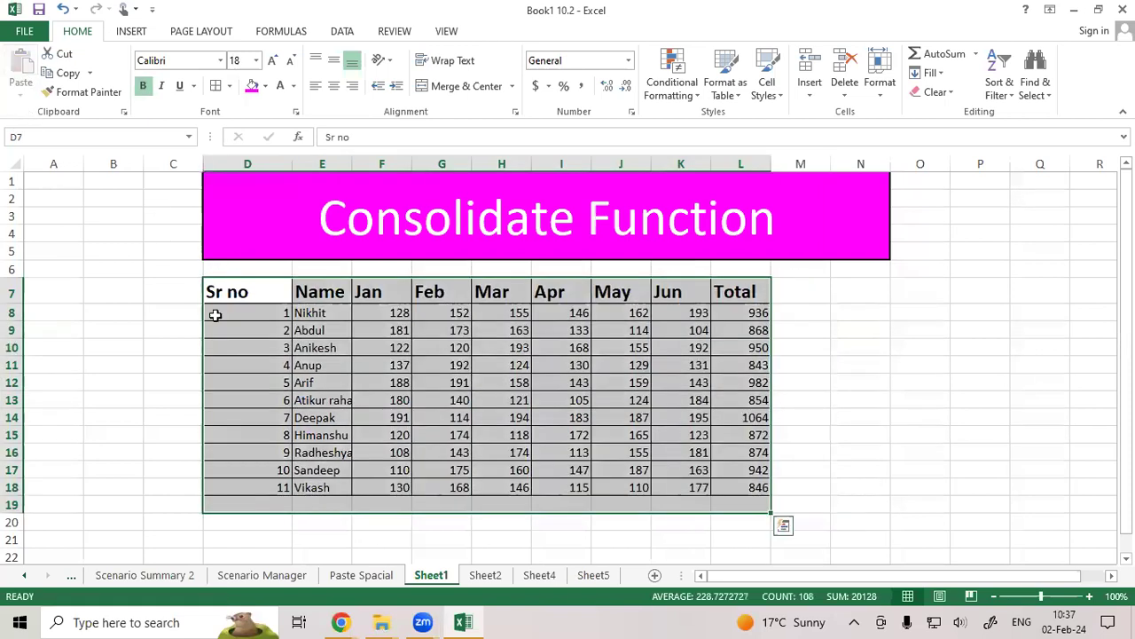
click(452, 363)
double_click(351, 163)
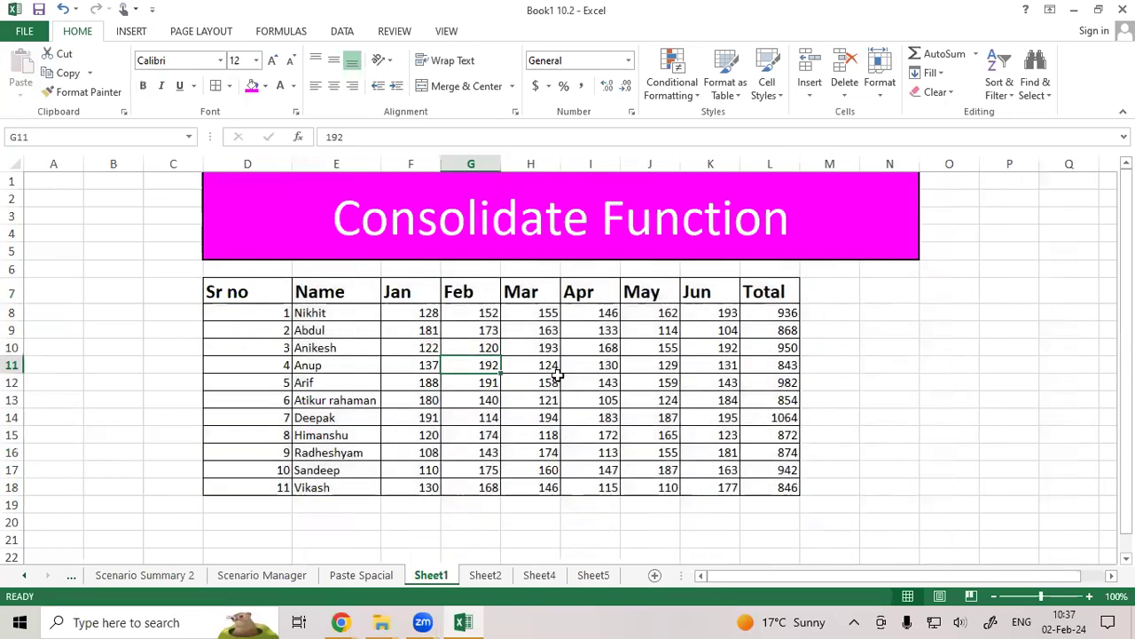
click(710, 181)
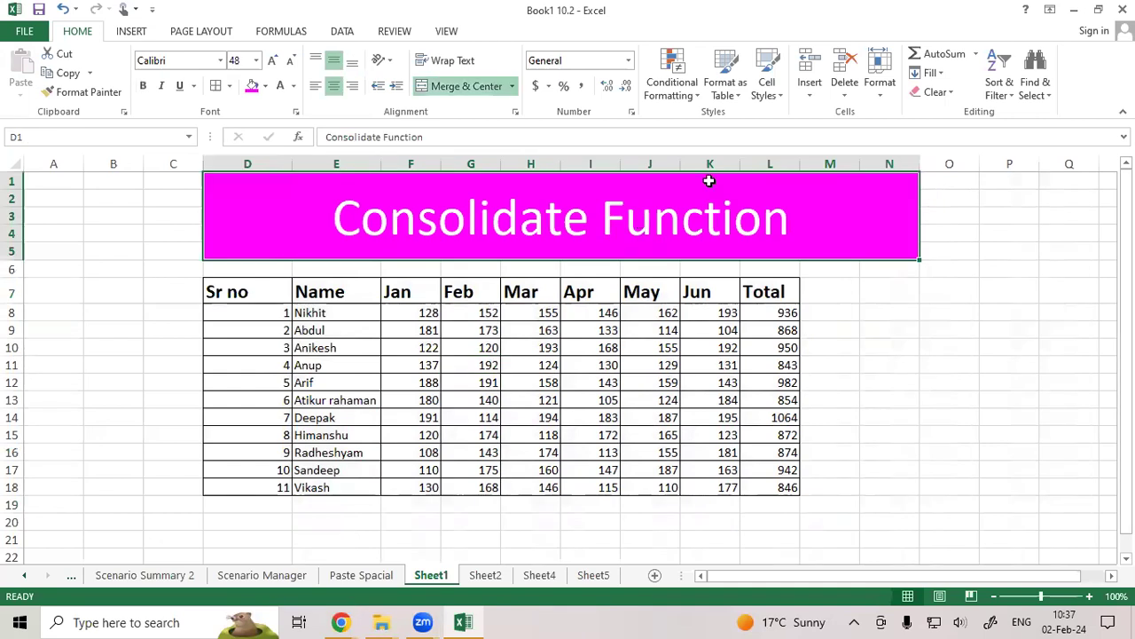
Step: Unmerge the Consolidate Function title on Sheet1 and merge and centre it across D1:L5 to match the table's width
click(459, 87)
drag(301, 216, 778, 256)
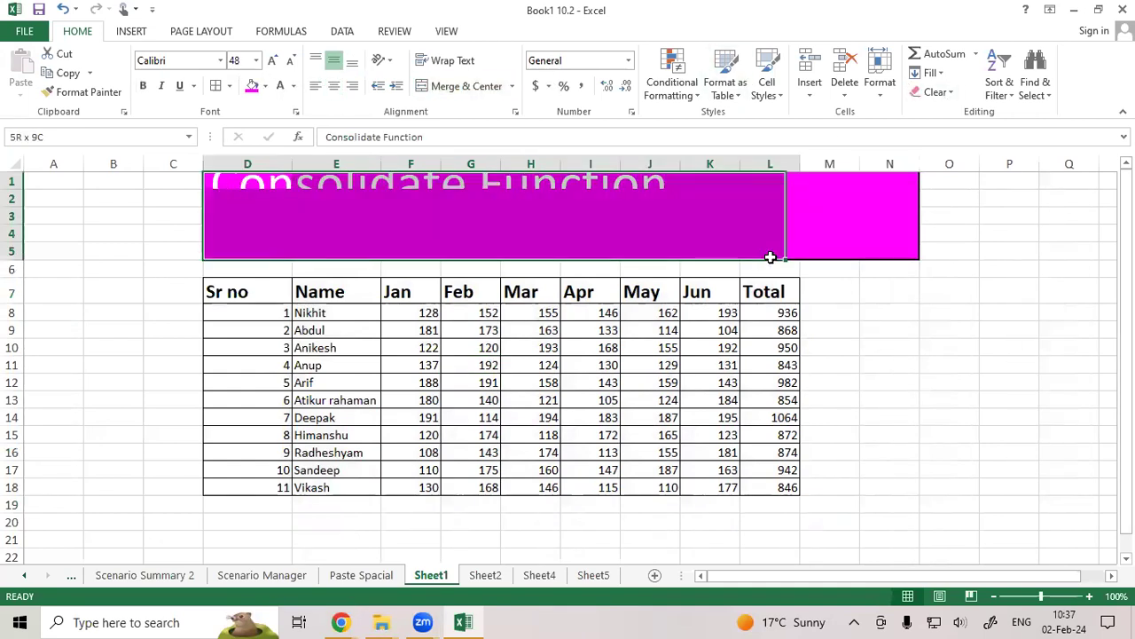
click(438, 94)
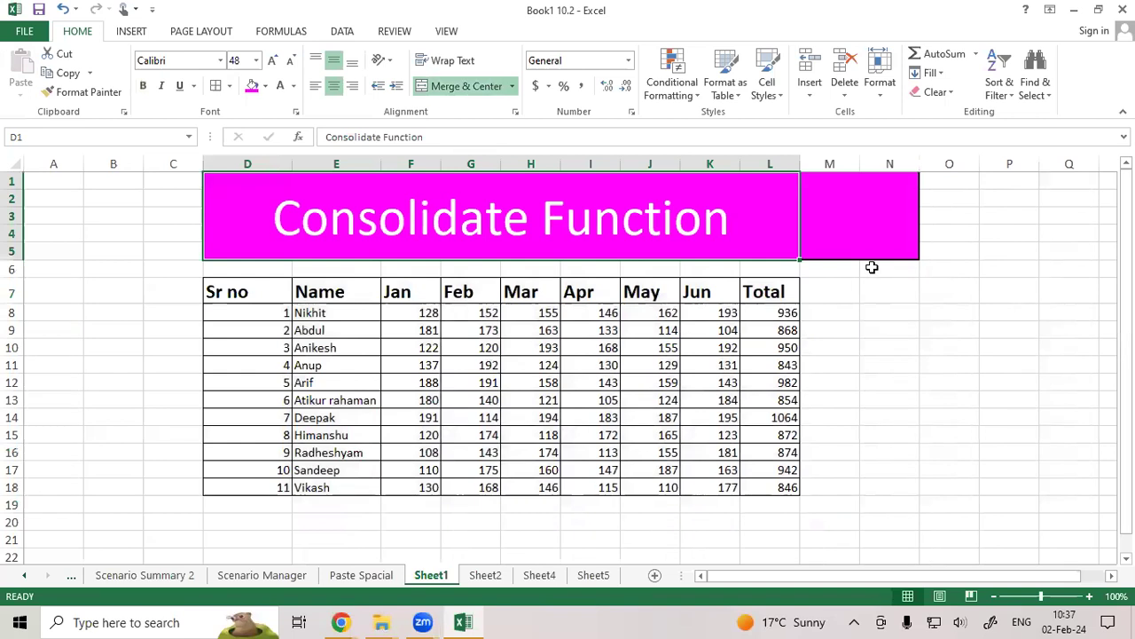
Step: Clear all leftover fill and borders from the cells M1:O6 beside the title on Sheet1
drag(949, 270, 829, 177)
click(936, 92)
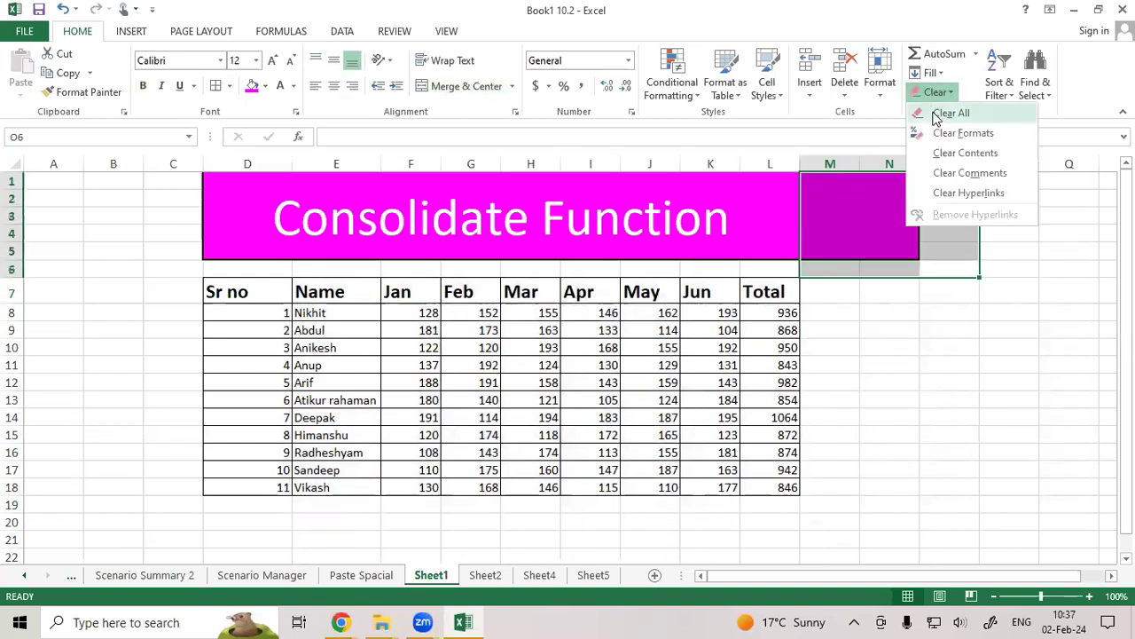
click(942, 112)
click(792, 251)
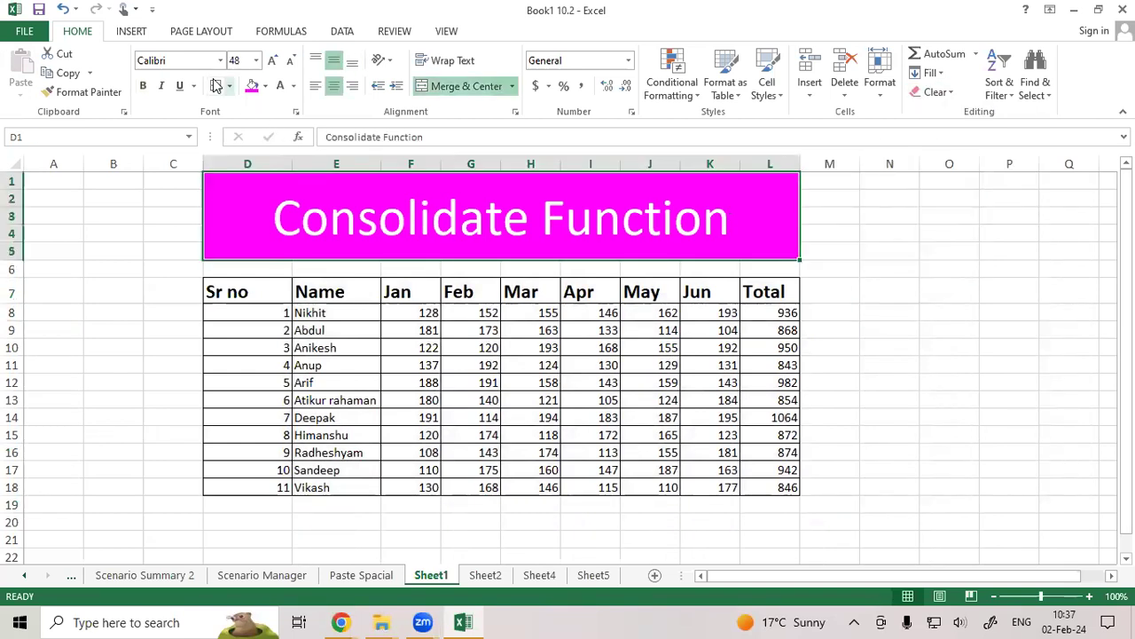
click(879, 257)
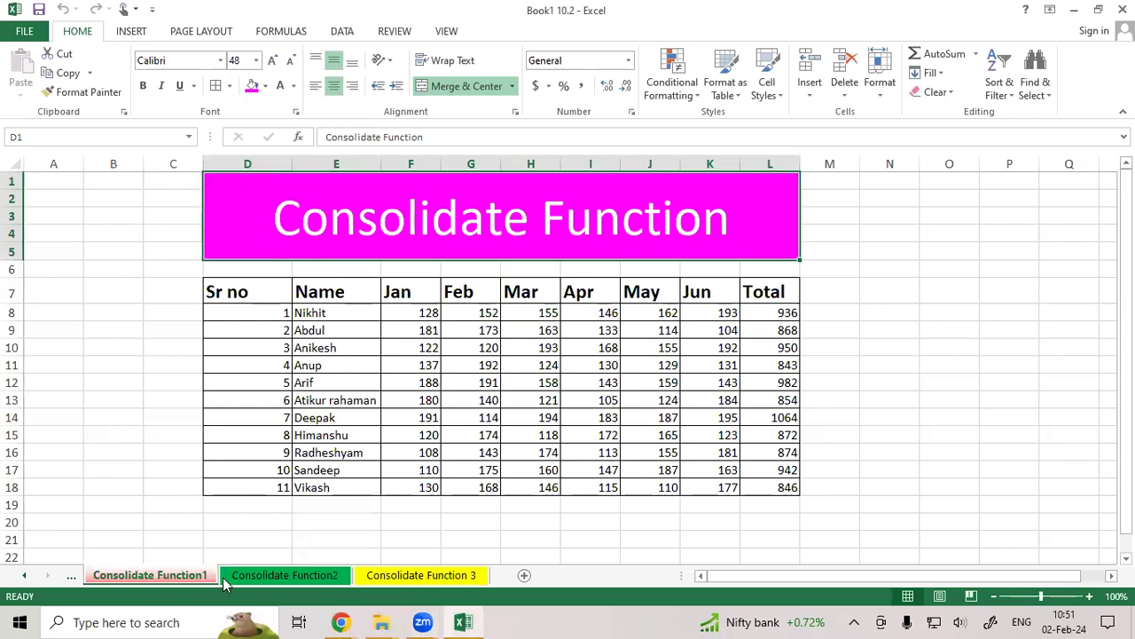
Step: Review the Consolidate Function2, Consolidate Function 3 and Paste Spacial sheets, the last one from its title, and return to Consolidate Function 3
click(275, 576)
click(421, 575)
click(70, 575)
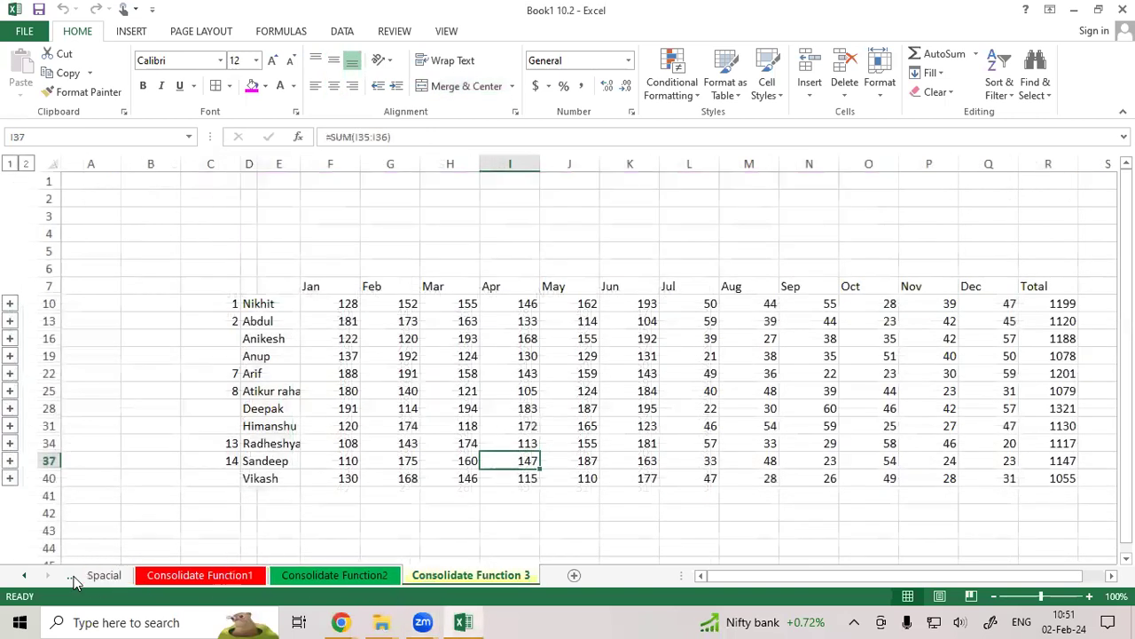
click(91, 576)
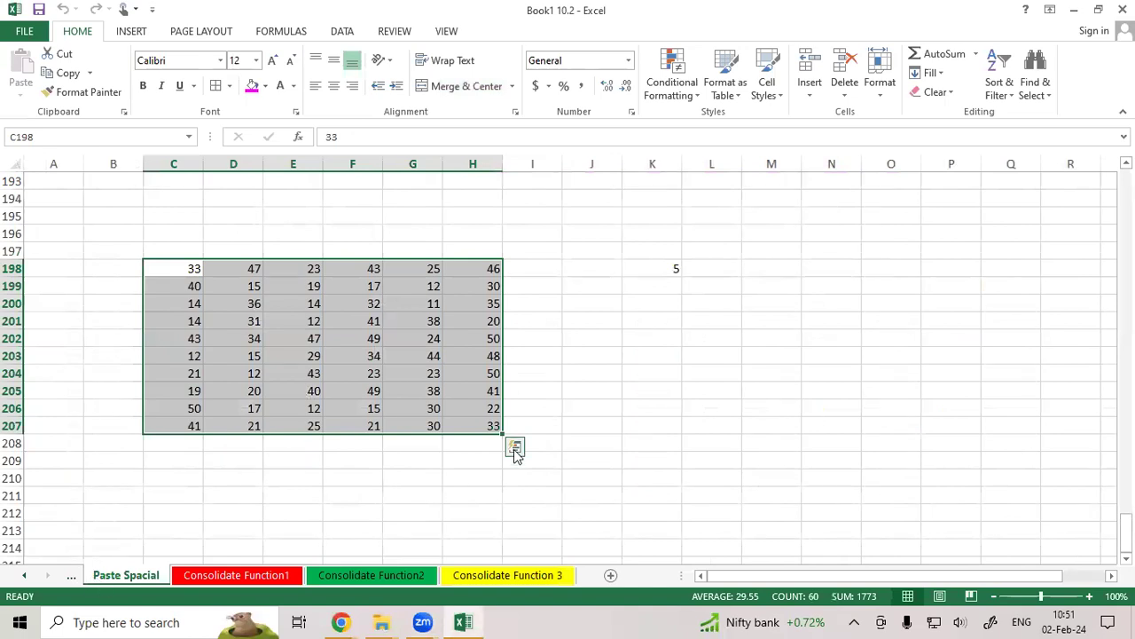
scroll(515, 446, up, 20)
scroll(515, 446, up, 20)
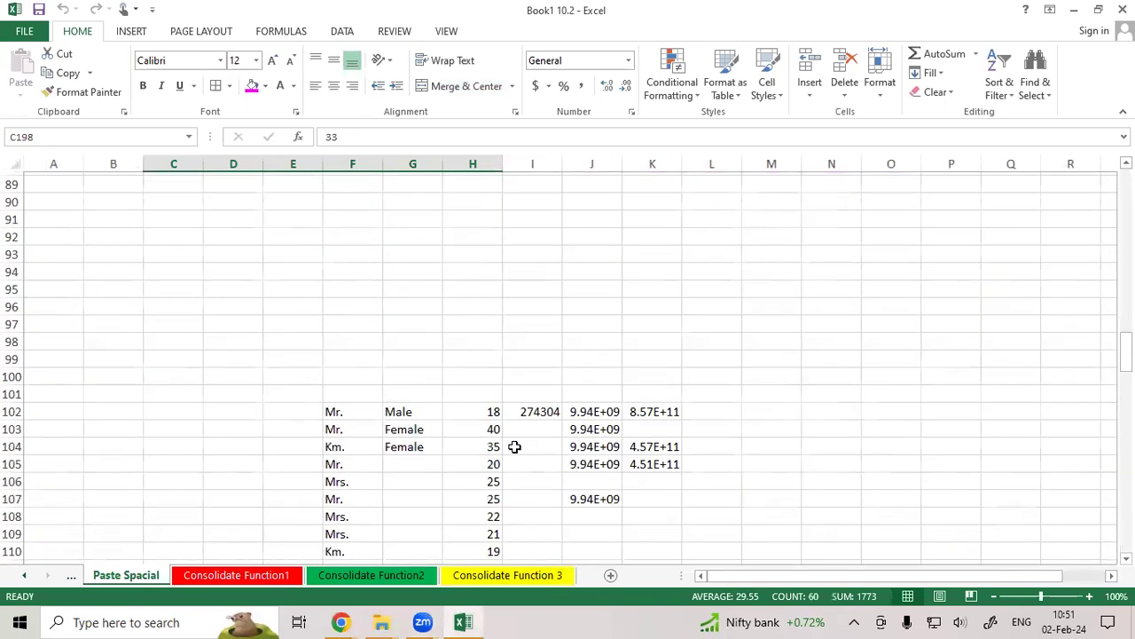
scroll(495, 418, up, 5)
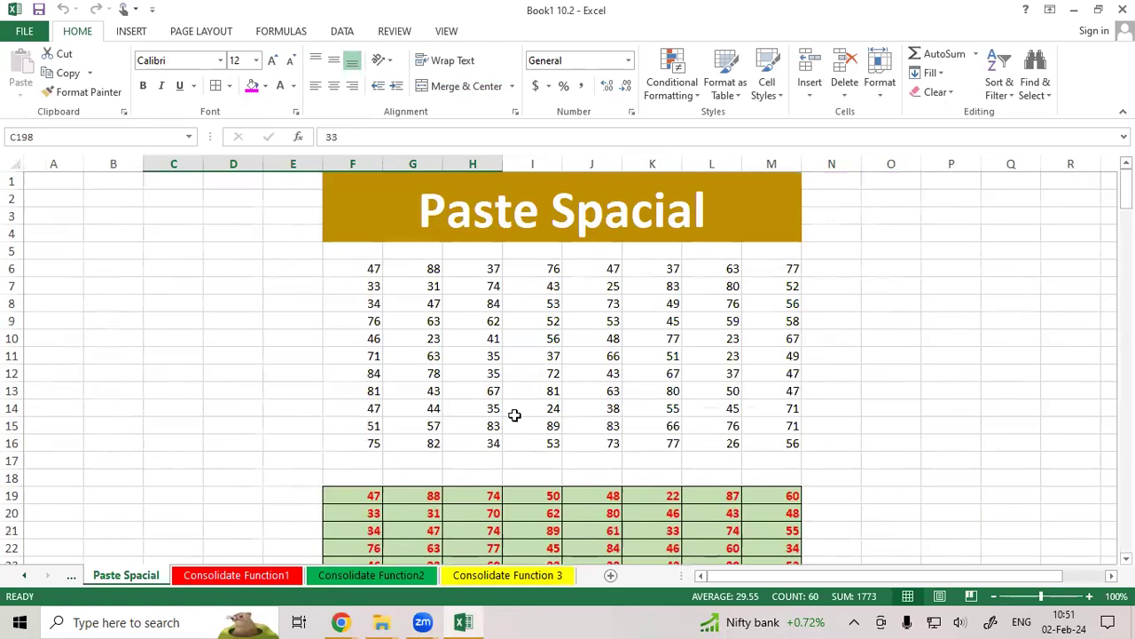
click(871, 218)
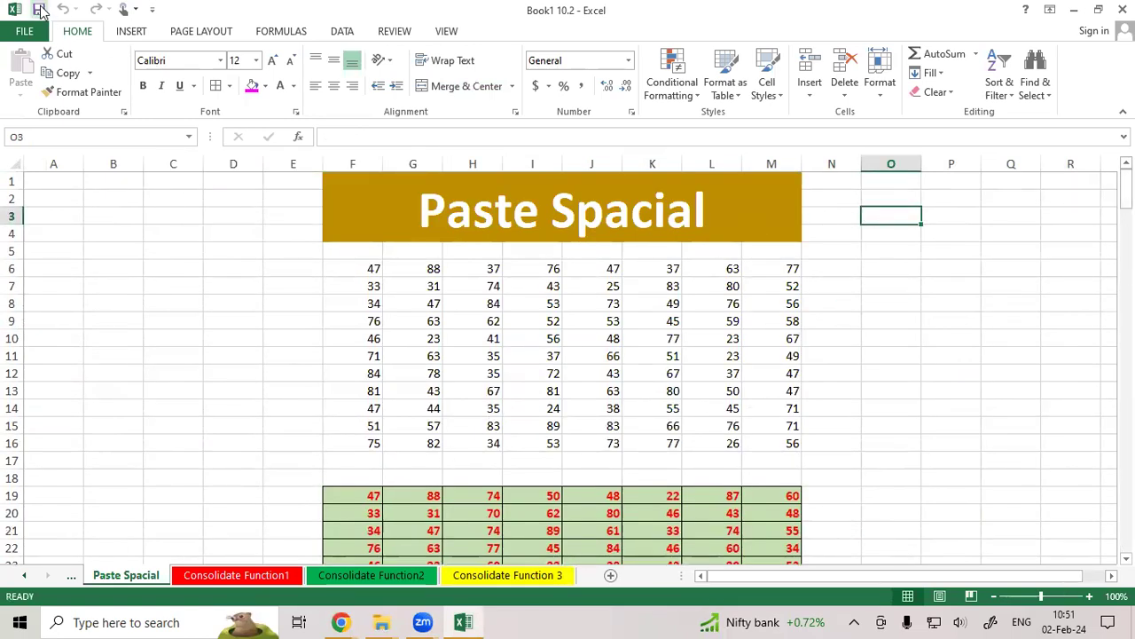
click(525, 411)
click(507, 581)
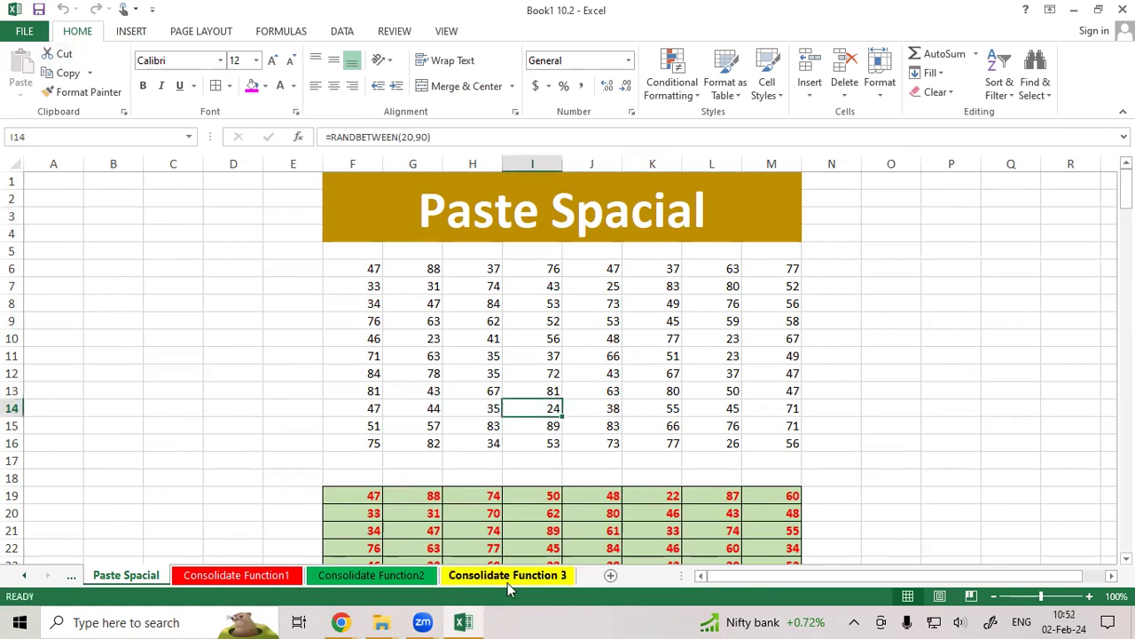